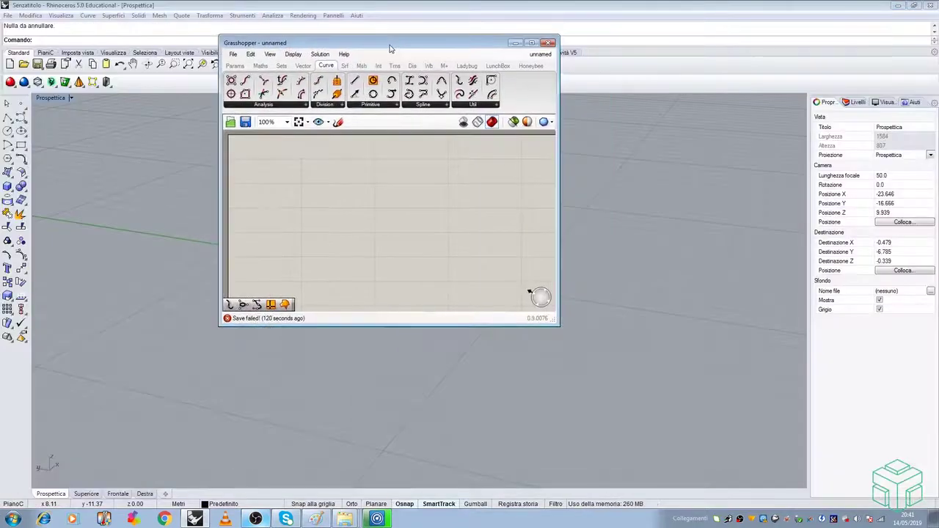
Tile the Grasshopper window beside the Rhino viewport and place a Construct Point component on the canvas.
drag(388, 46, 1, 110)
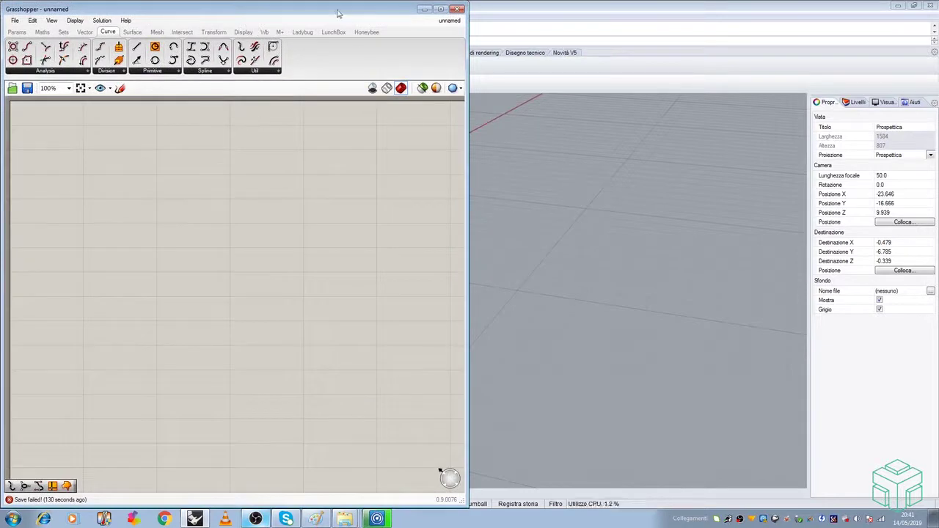
drag(337, 12, 1, 70)
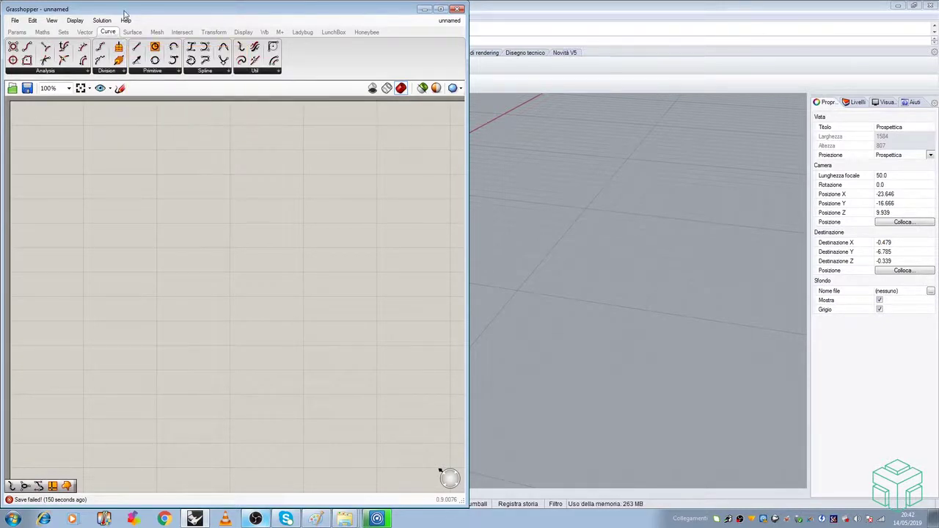
click(86, 33)
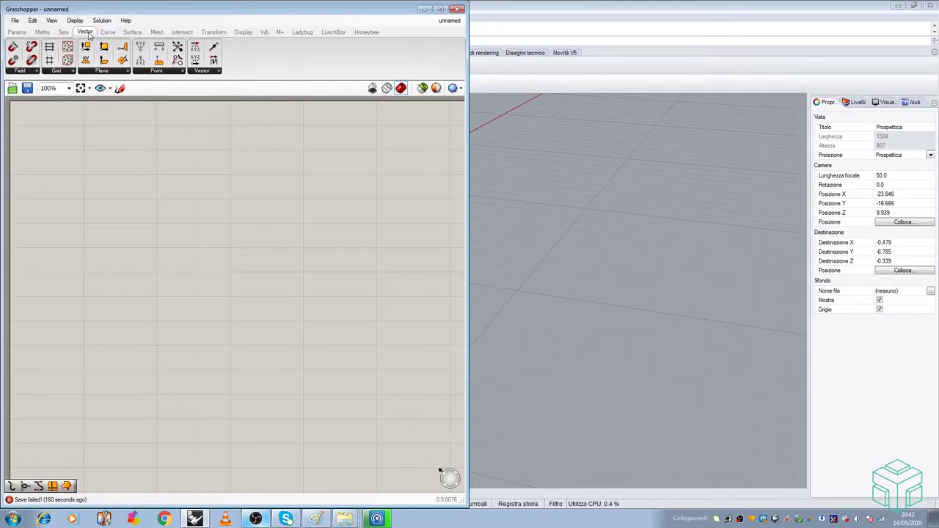
click(151, 72)
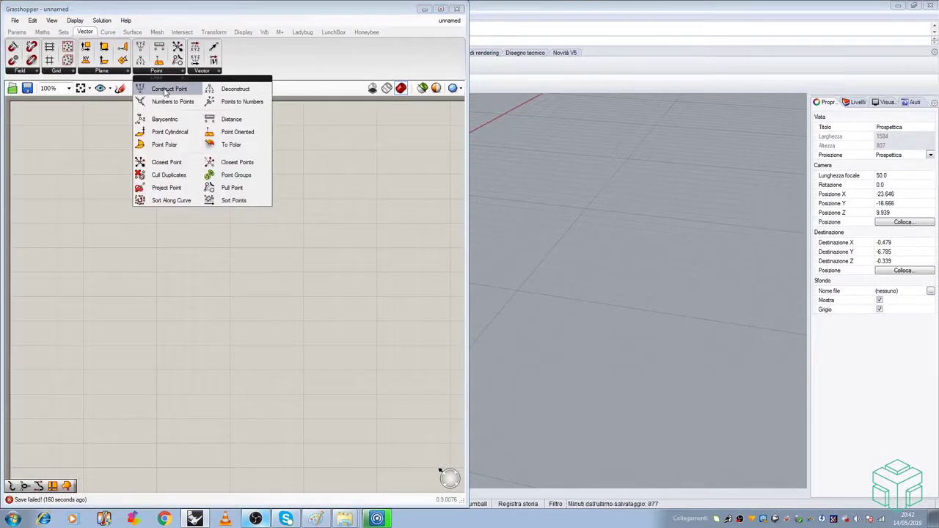
drag(165, 92, 181, 179)
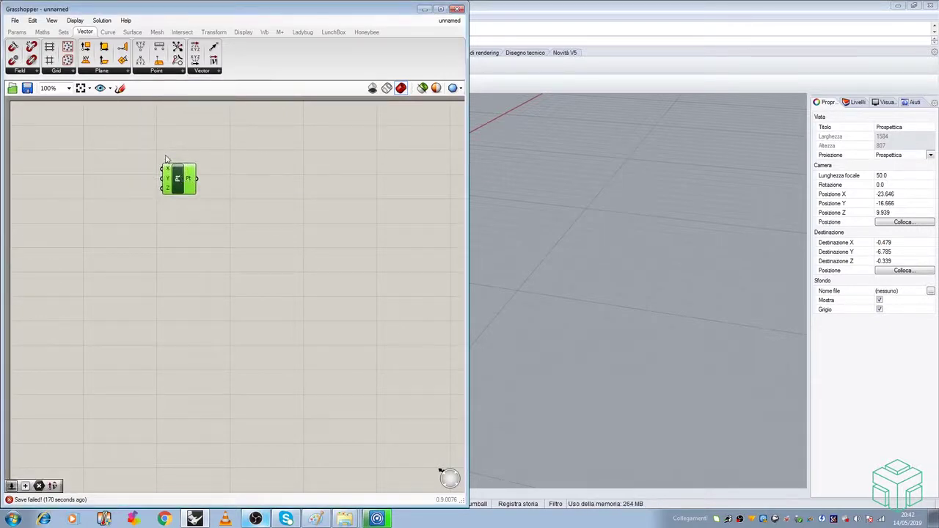
scroll(157, 158, up, 5)
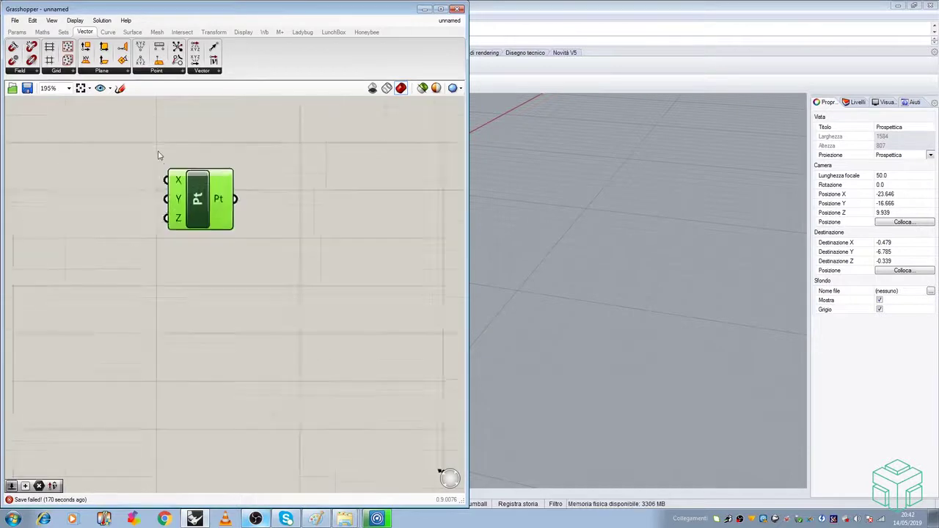
drag(224, 208, 269, 206)
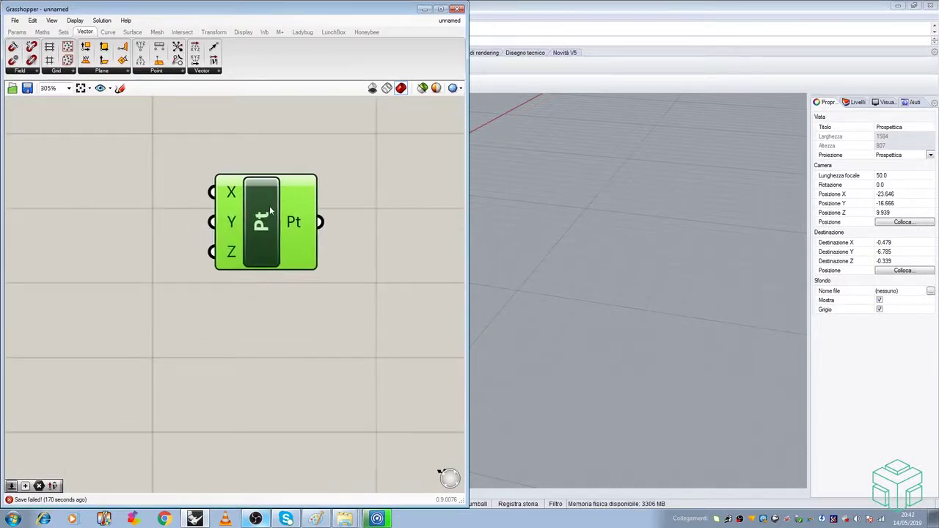
click(282, 139)
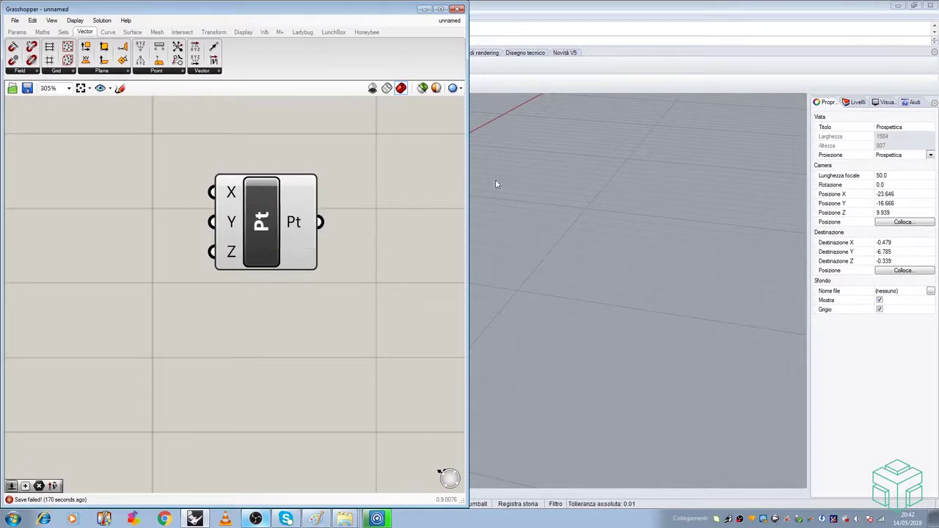
drag(269, 195, 289, 199)
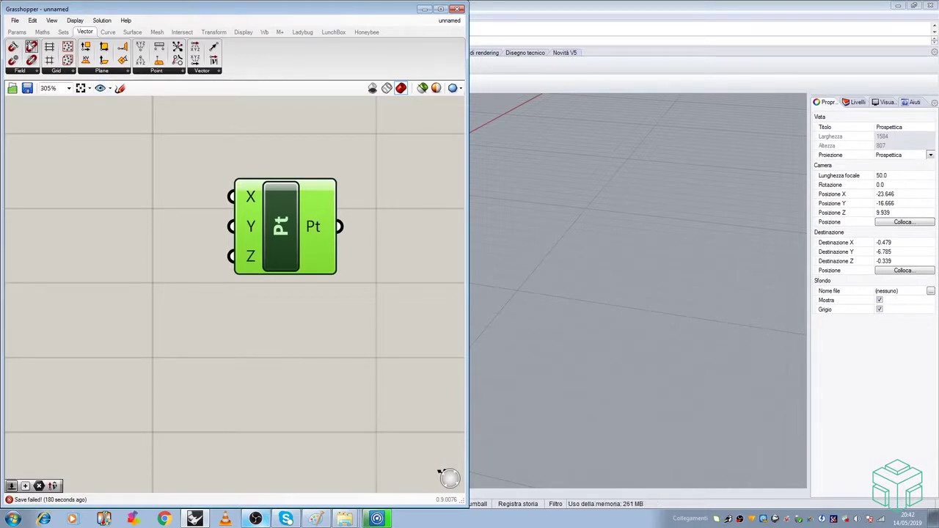
Add a Number Slider to the canvas and arrange it in front of the Construct Point component's inputs.
click(20, 34)
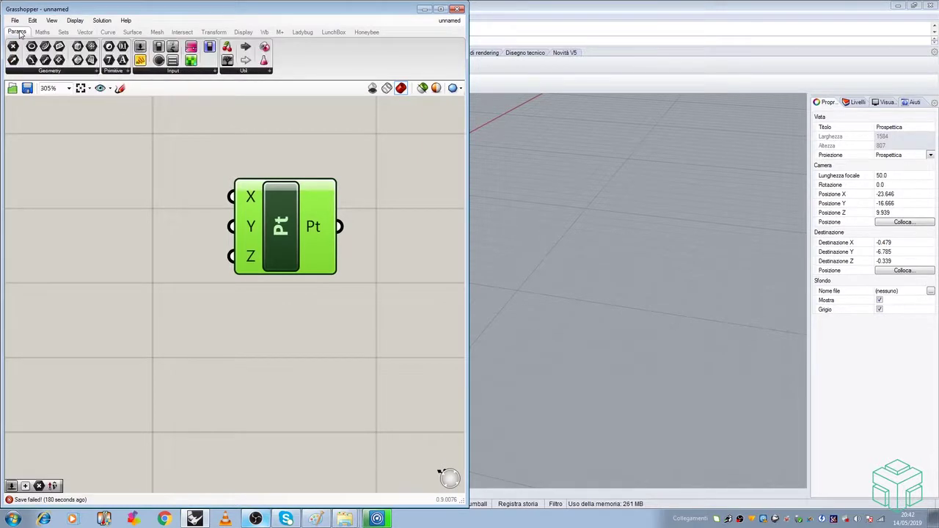
click(192, 72)
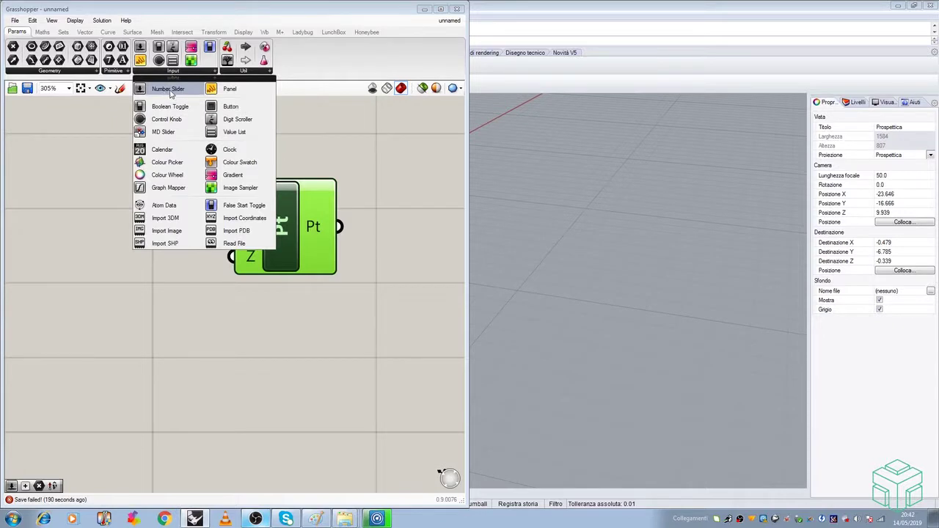
click(171, 91)
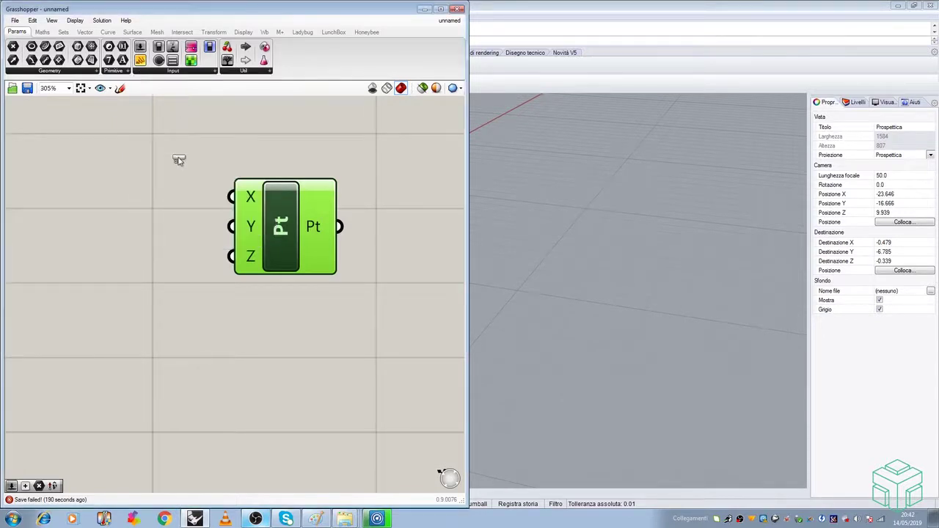
click(106, 186)
drag(294, 200, 358, 207)
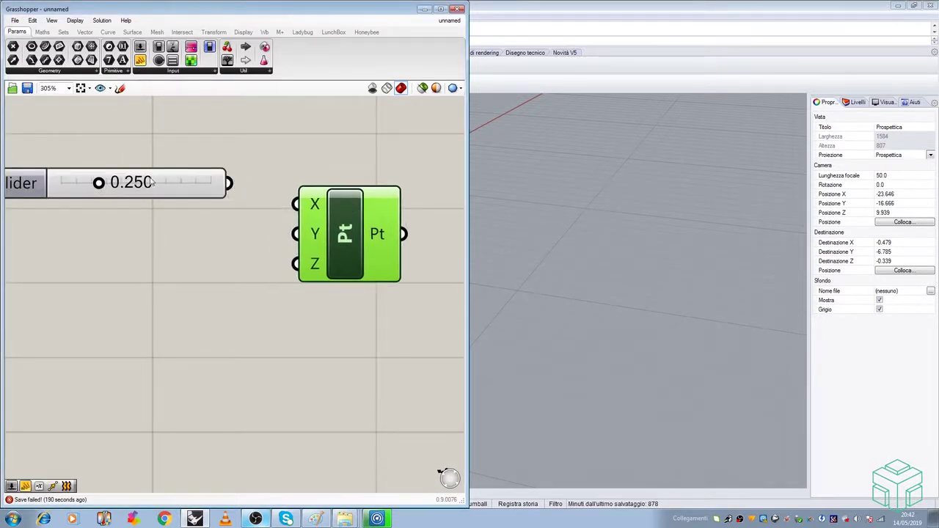
drag(41, 183, 73, 189)
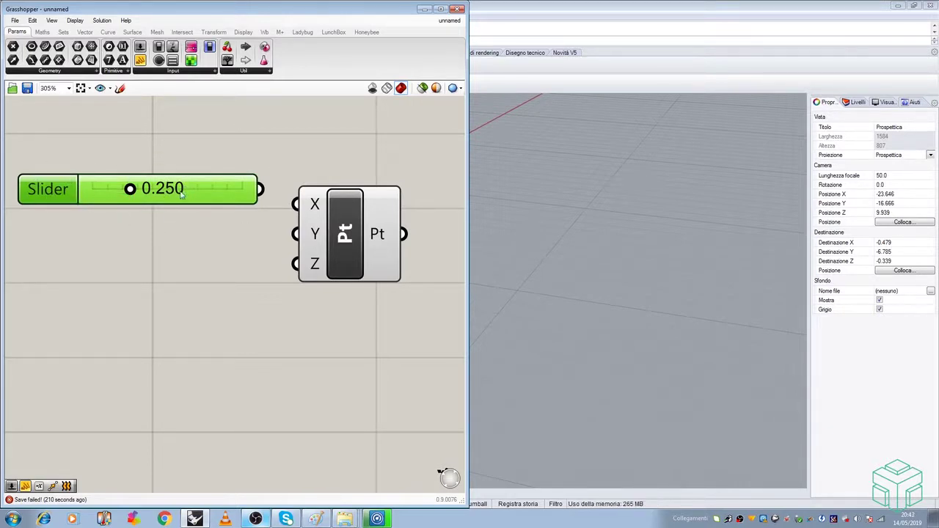
Change the number slider's type from floating point to integers.
mouse_move(186, 192)
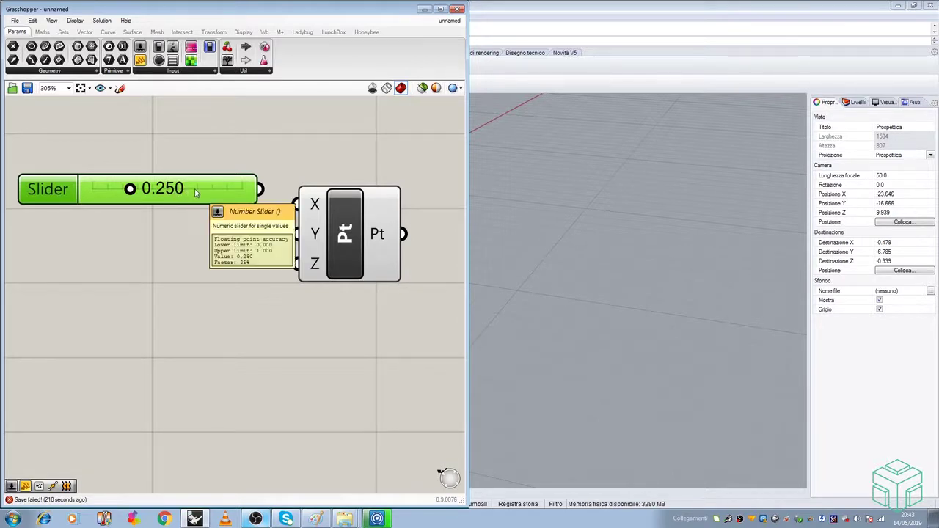
right_click(196, 193)
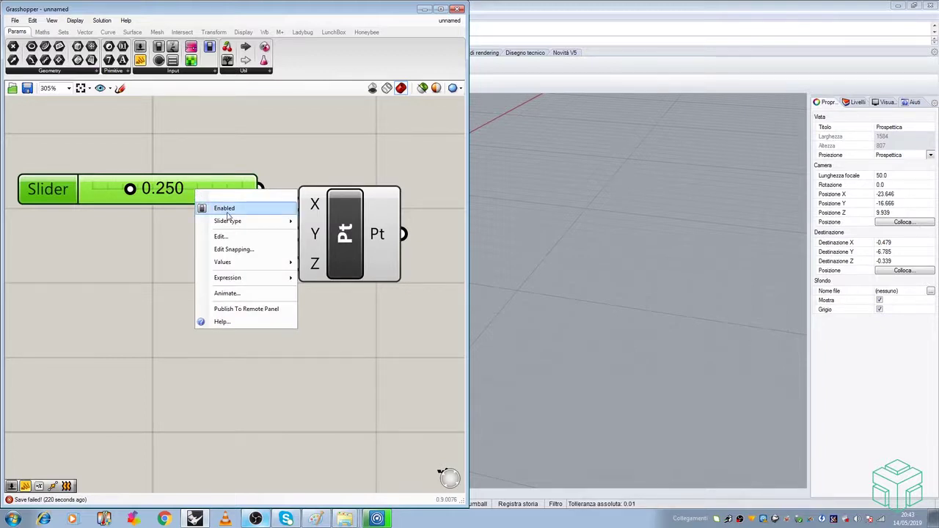
mouse_move(229, 222)
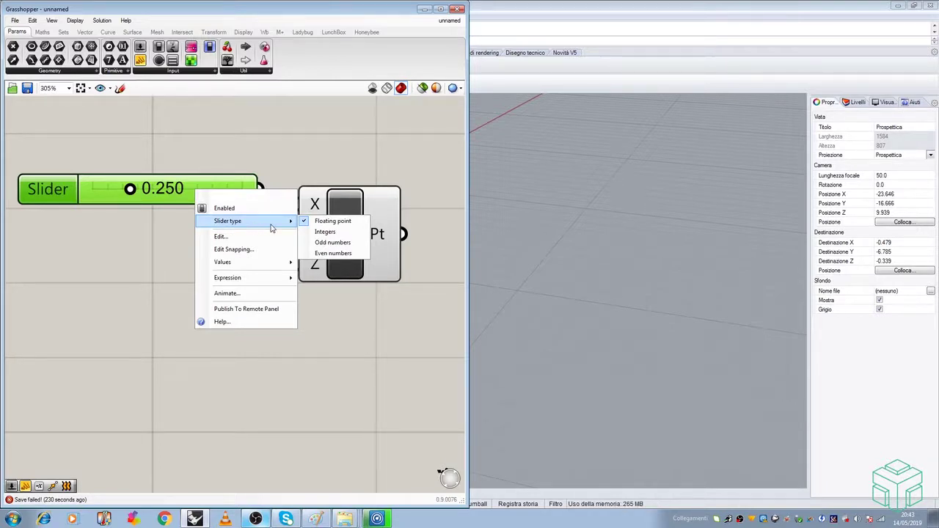
click(324, 232)
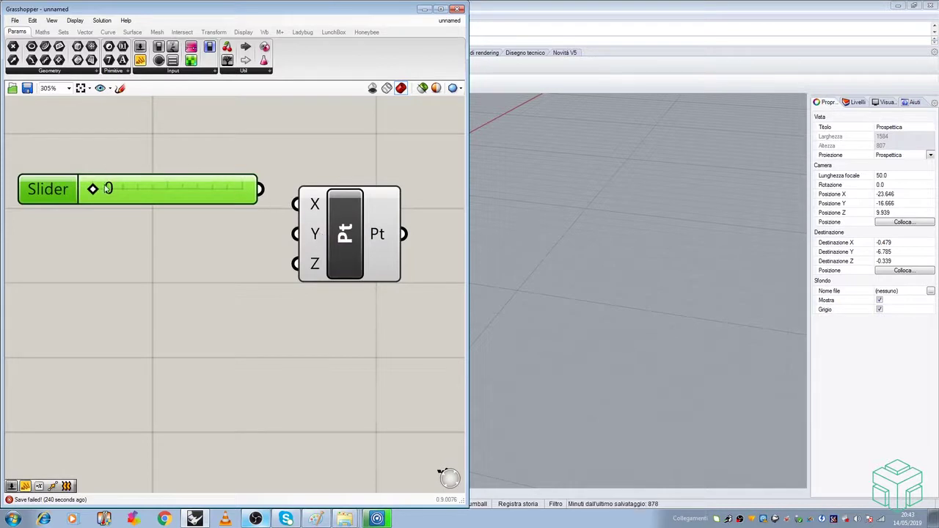
Set the number slider's maximum value to 10 and commit the change.
right_click(156, 193)
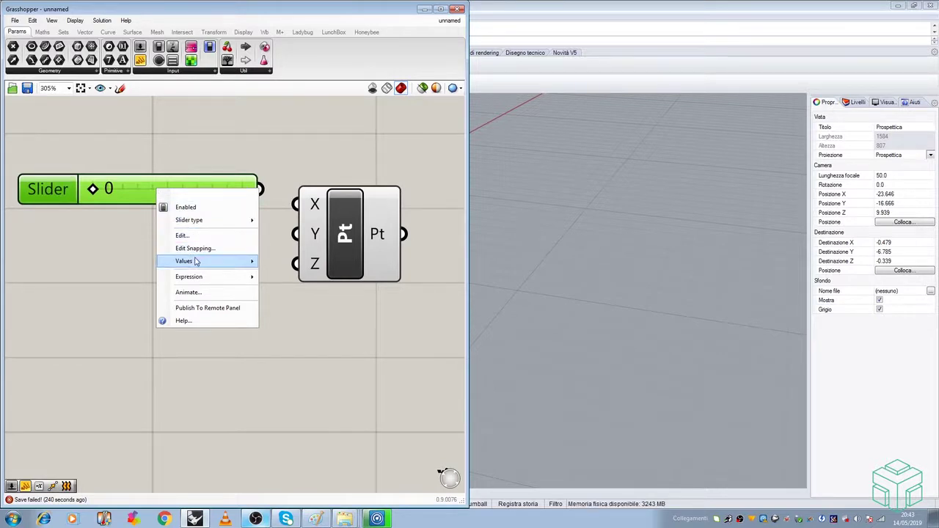
mouse_move(196, 262)
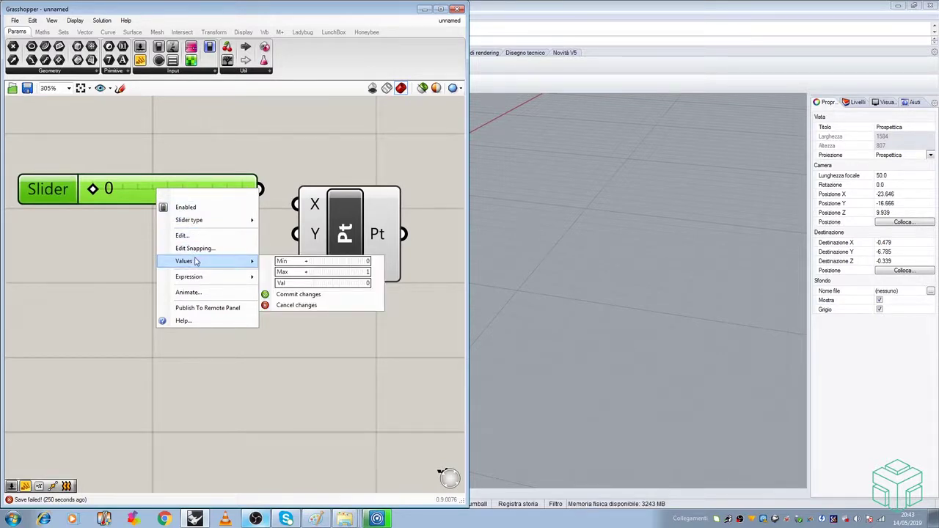
click(363, 273)
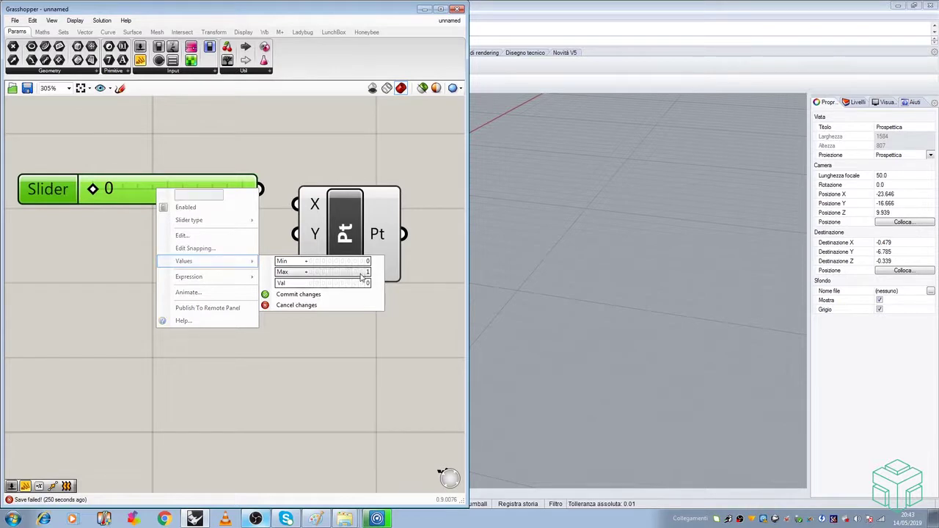
text(0)
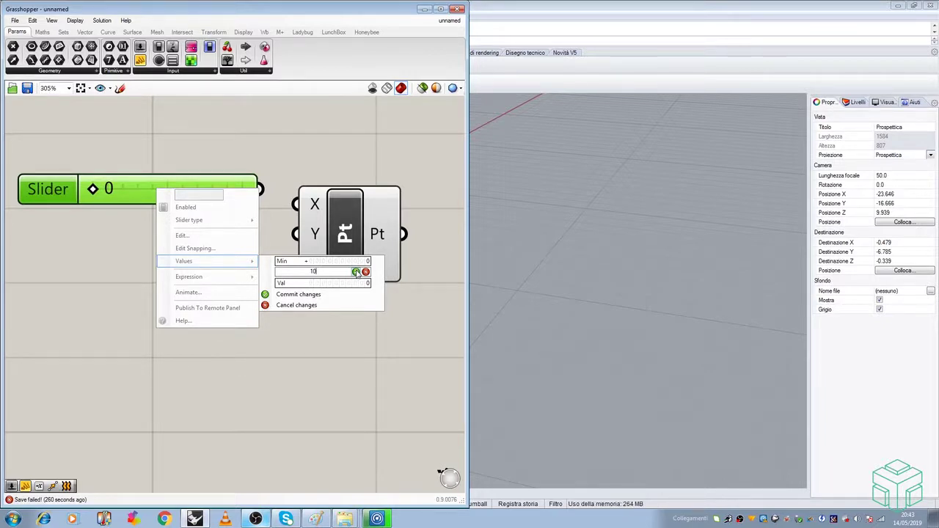
click(356, 272)
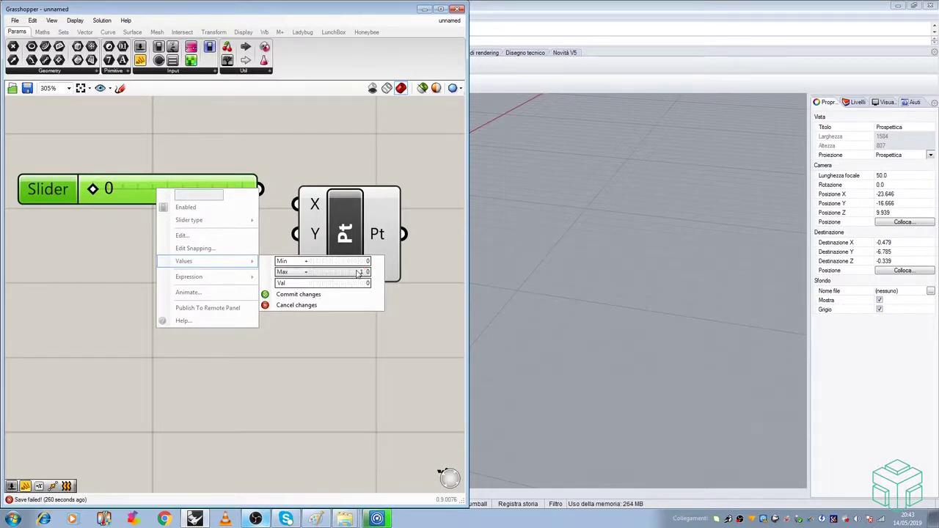
click(294, 295)
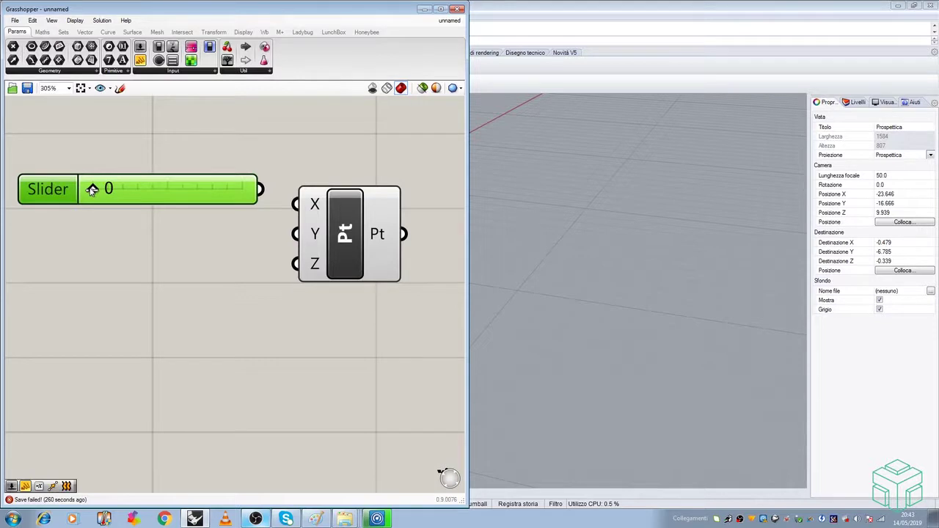
Set the slider to 3 and connect its output to the X input of the Construct Point component.
drag(92, 190, 141, 198)
drag(343, 225, 367, 214)
click(301, 144)
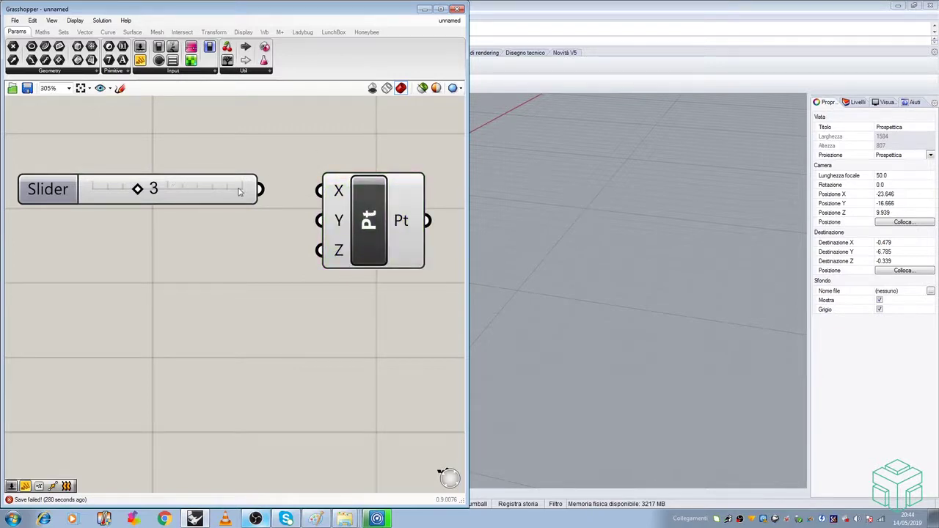
drag(258, 190, 372, 195)
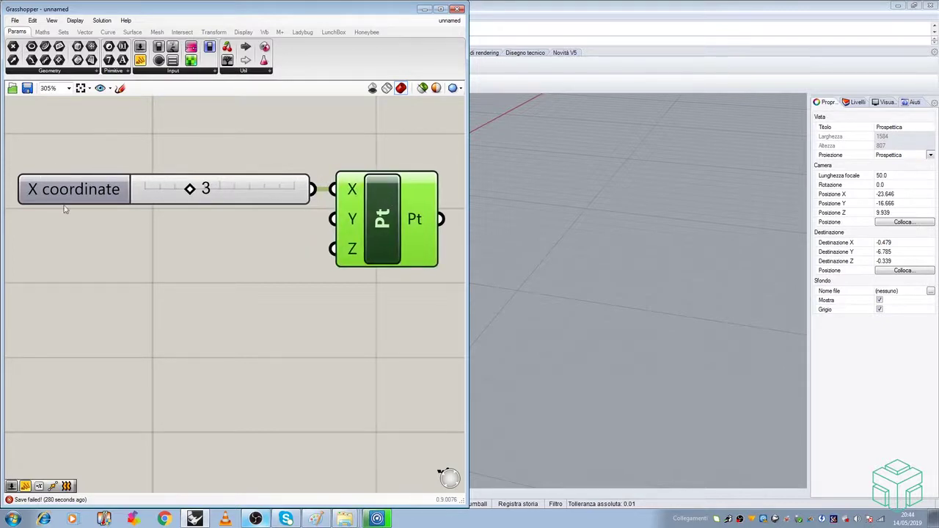
mouse_move(349, 192)
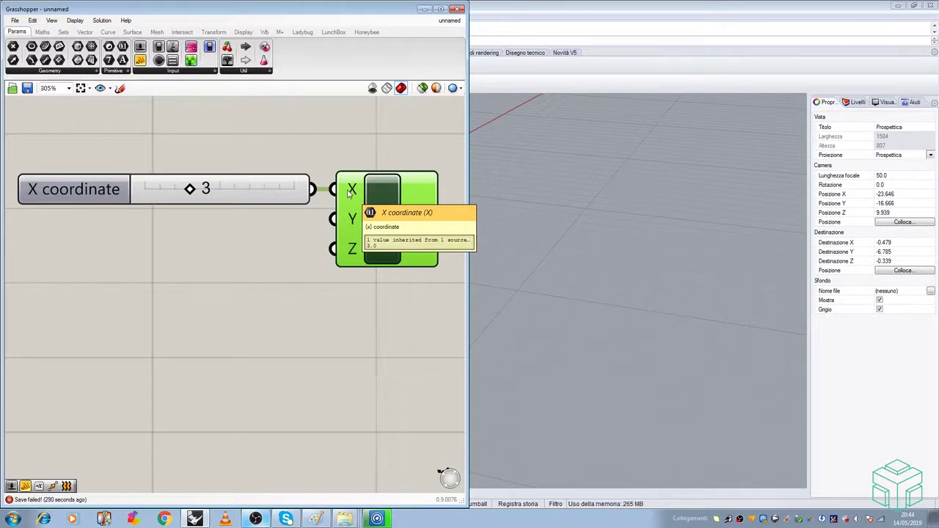
mouse_move(125, 189)
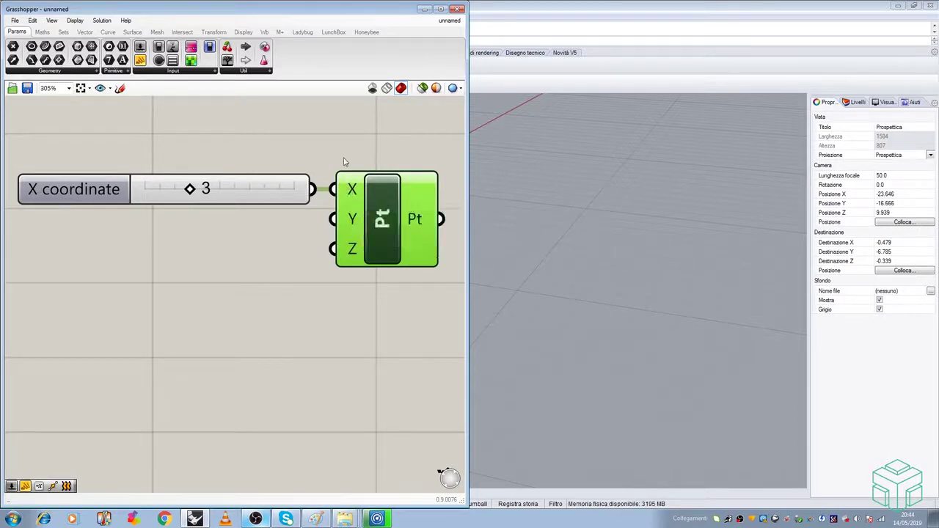
Tile the Grasshopper window on the opposite half of the screen and inspect the constructed point in Rhino's perspective viewport with the component deselected.
right_drag(580, 220, 650, 257)
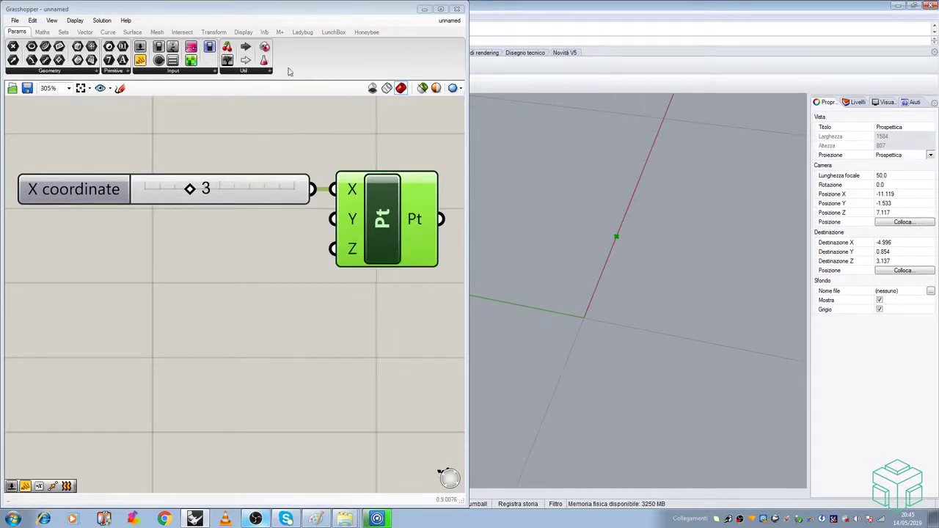
drag(285, 13, 938, 13)
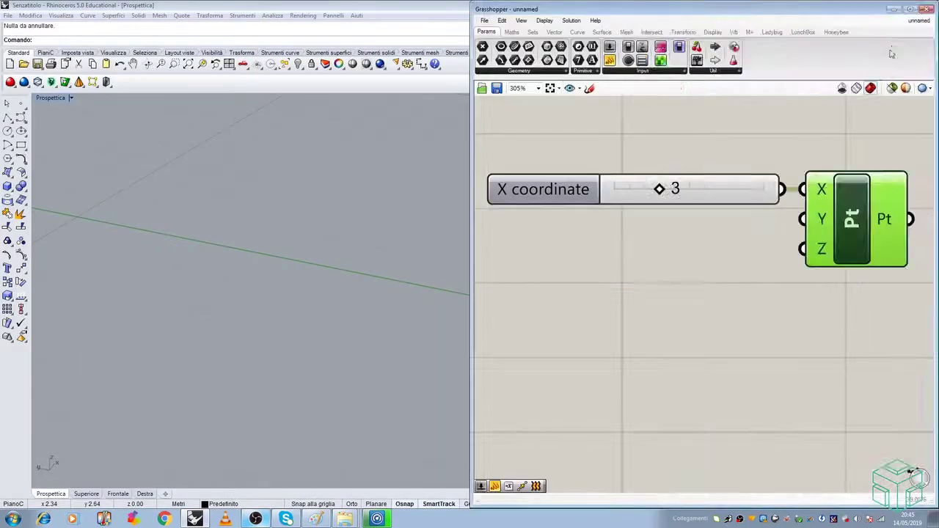
right_drag(218, 207, 271, 212)
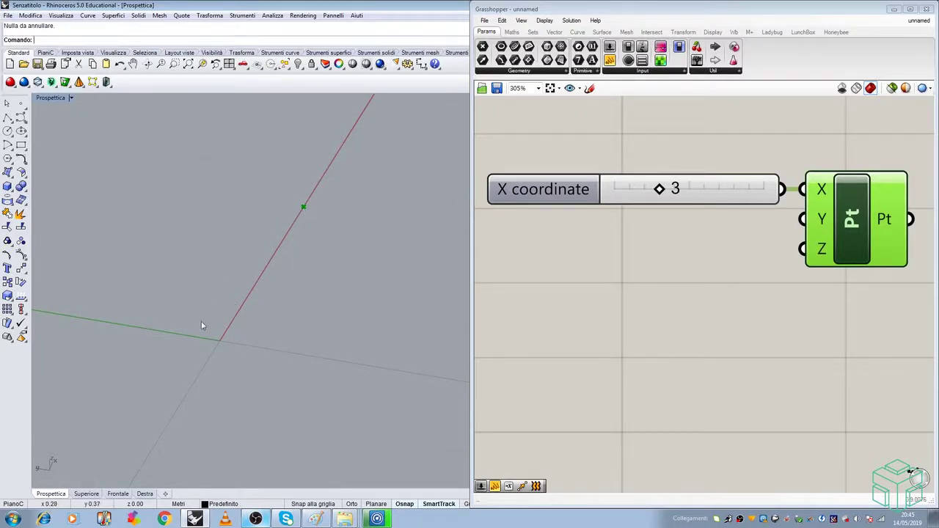
right_drag(291, 256, 379, 294)
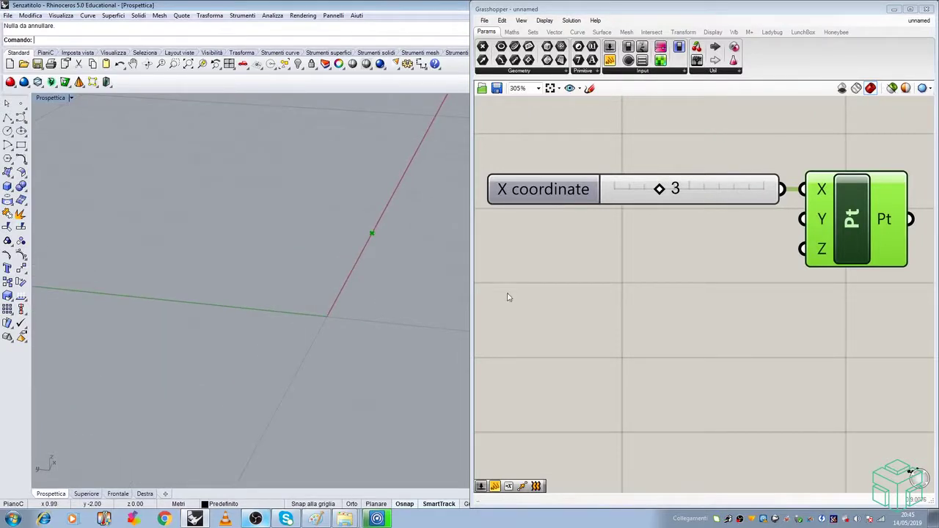
click(577, 156)
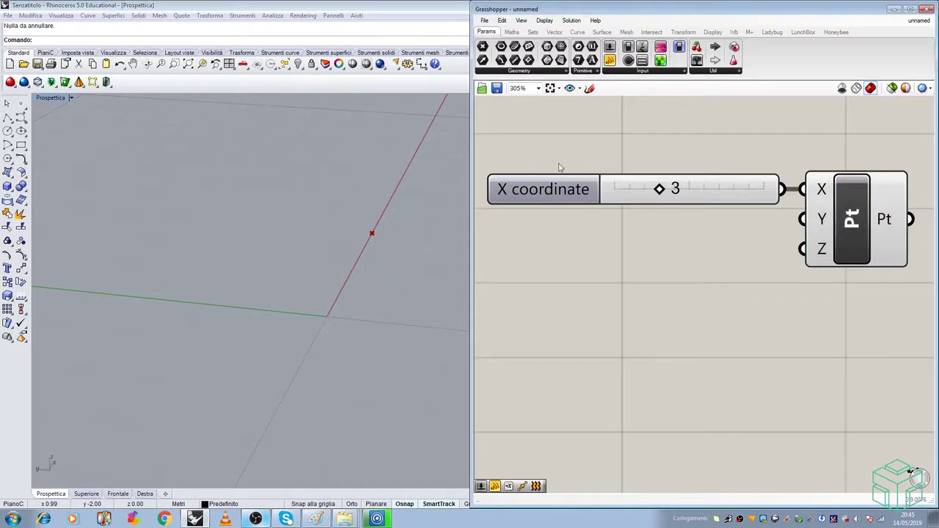
scroll(587, 222, down, 5)
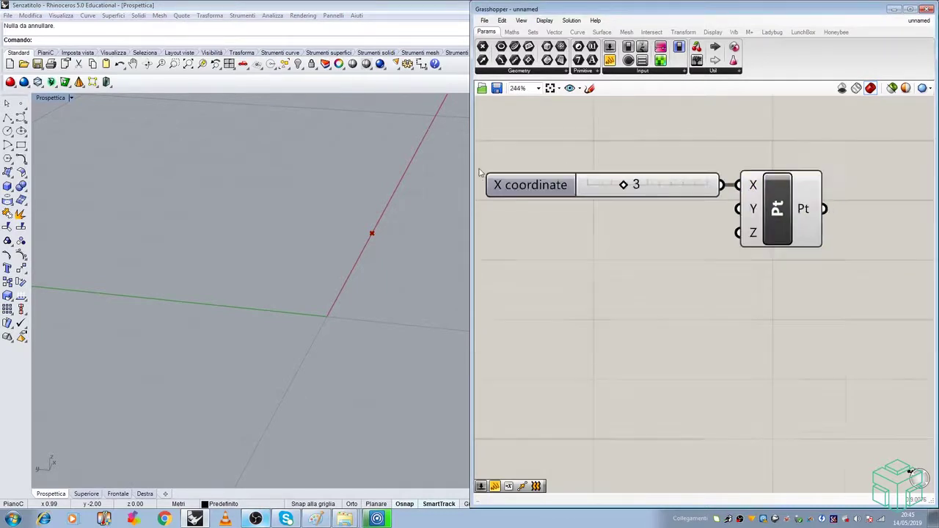
scroll(628, 180, up, 1)
scroll(628, 181, down, 2)
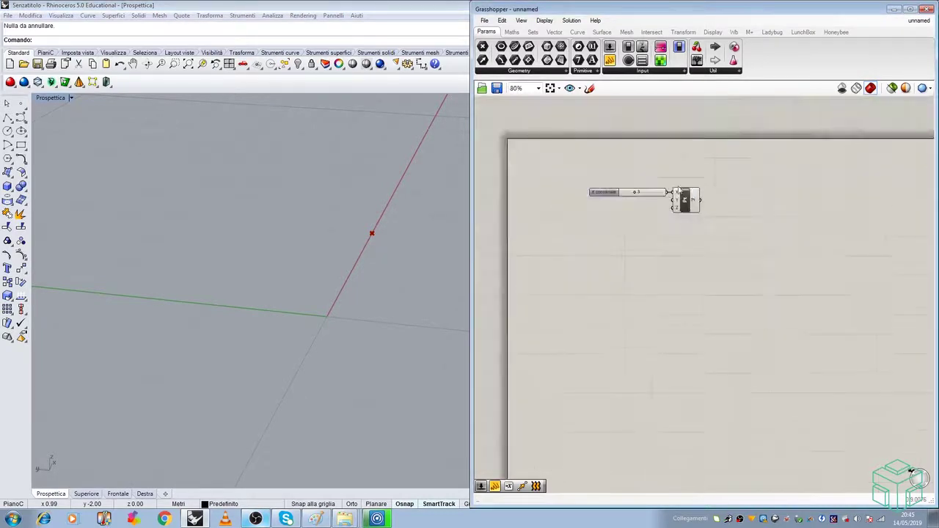
Duplicate the X coordinate slider twice below itself and connect the copies to the Y and Z inputs of the Construct Point component.
scroll(668, 209, up, 1)
scroll(608, 222, up, 2)
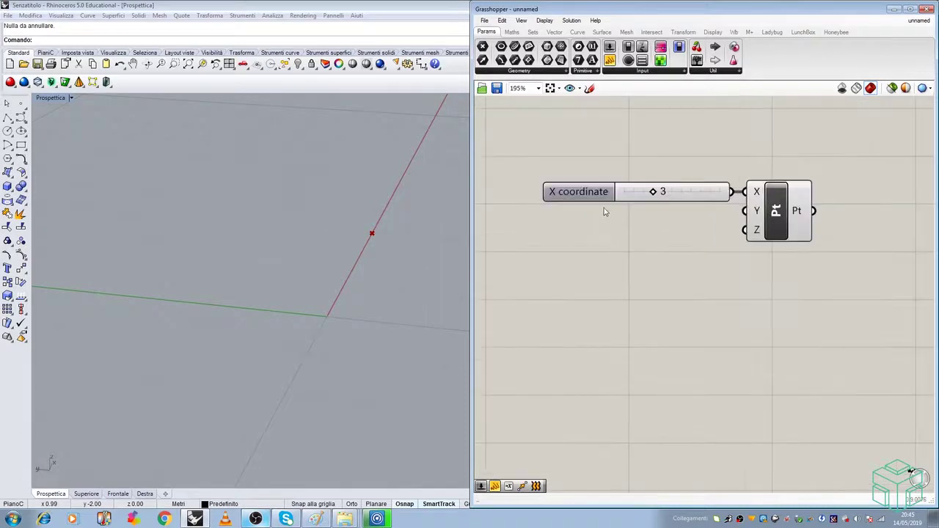
click(604, 199)
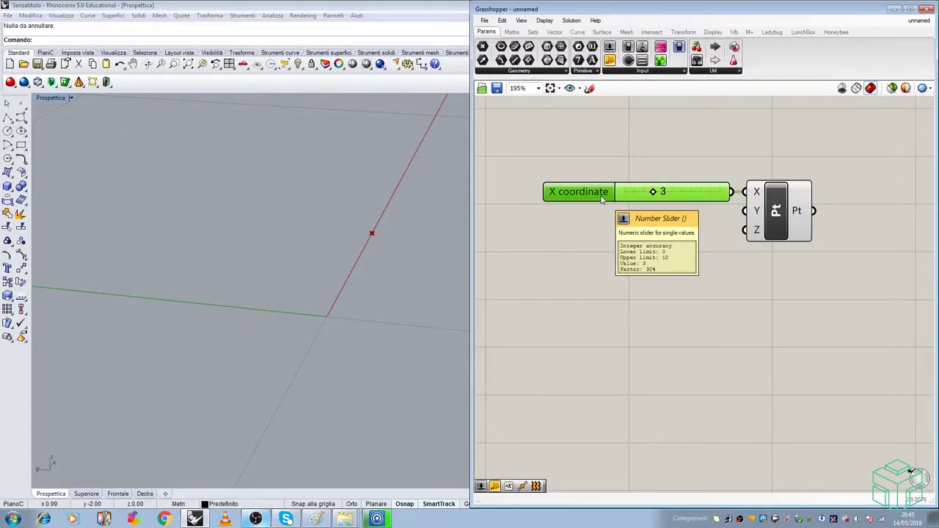
drag(602, 199, 572, 239)
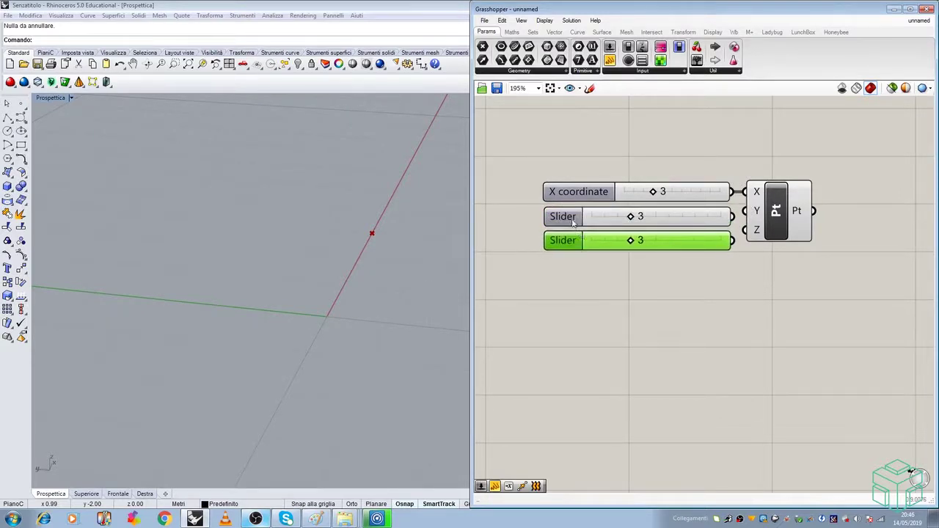
click(571, 220)
drag(770, 218, 787, 224)
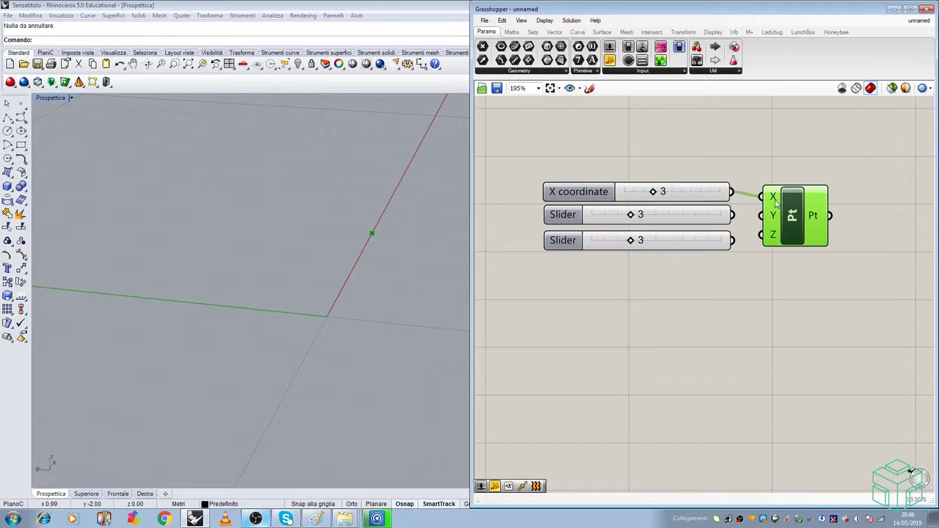
mouse_move(732, 214)
mouse_down()
mouse_move(761, 215)
mouse_move(761, 236)
mouse_up()
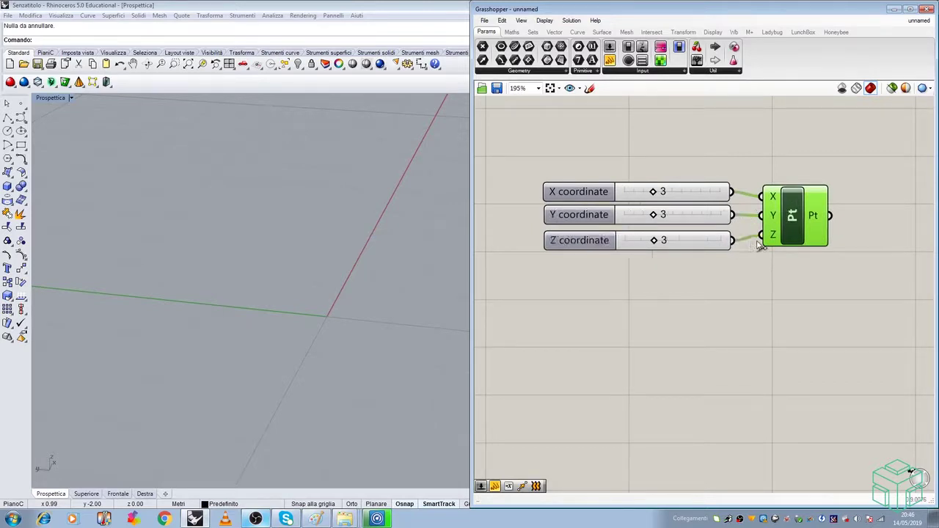
Set the X coordinate slider to 4 and the Y coordinate slider to 5 while viewing the point in perspective.
right_drag(406, 222, 330, 204)
drag(654, 214, 653, 242)
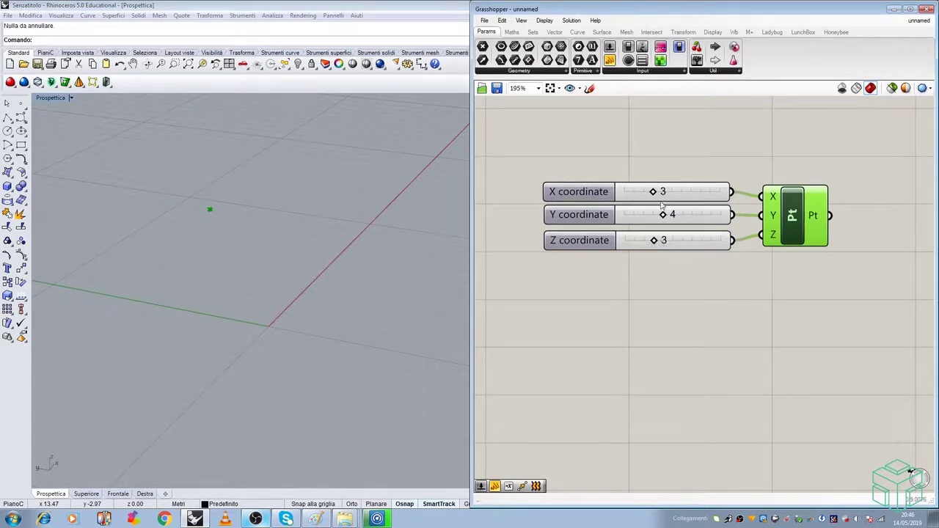
drag(653, 191, 672, 223)
click(674, 152)
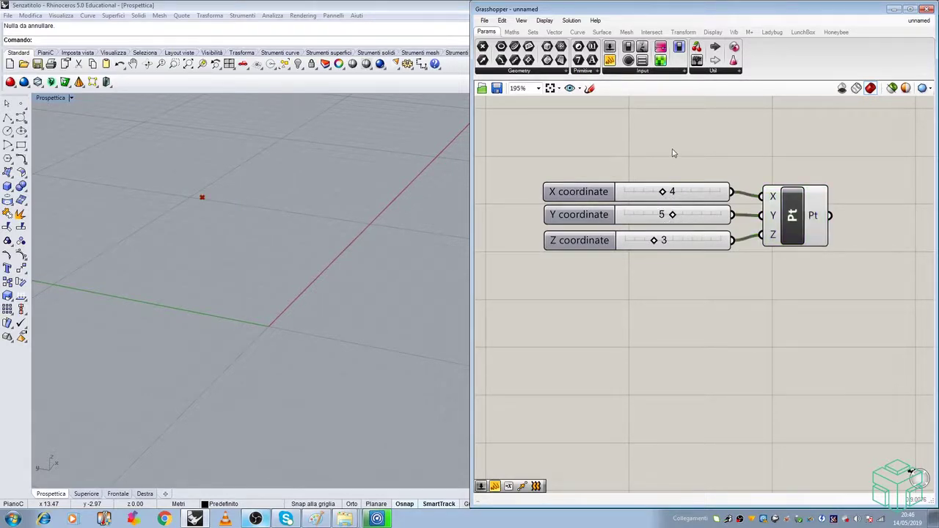
Copy the three sliders with their Construct Point component three times and stack the copies below the original group.
scroll(559, 157, down, 3)
drag(538, 152, 744, 267)
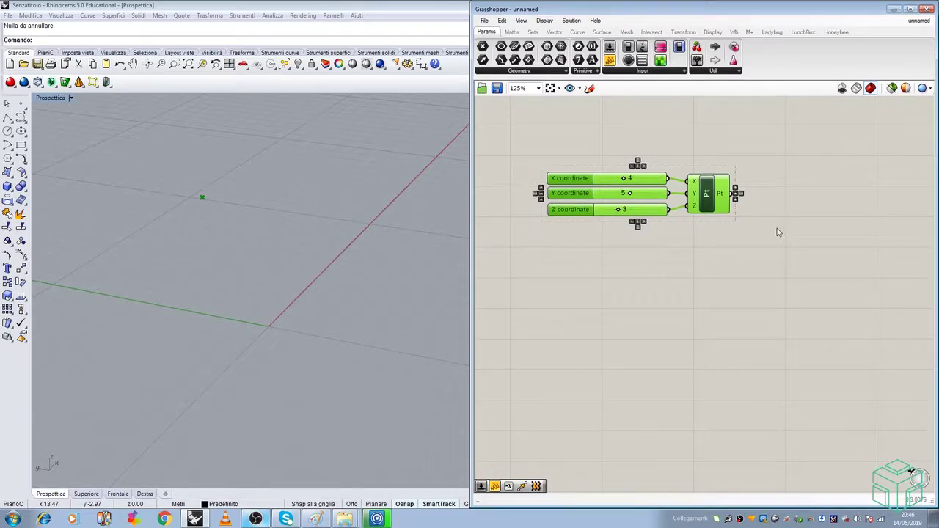
key(ctrl+c)
key(ctrl+v)
drag(715, 203, 710, 333)
key(ctrl+c)
key(ctrl+v)
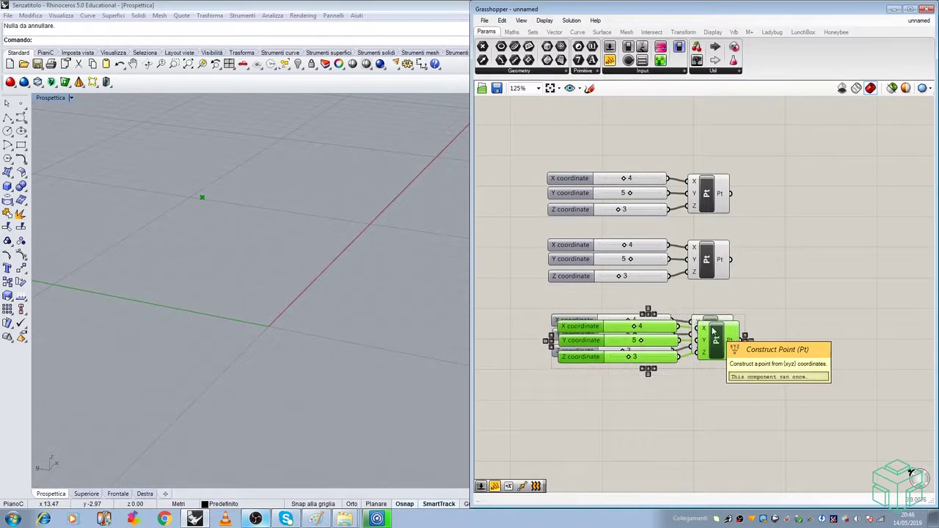
key(ctrl+c)
key(ctrl+v)
drag(711, 333, 719, 421)
click(805, 292)
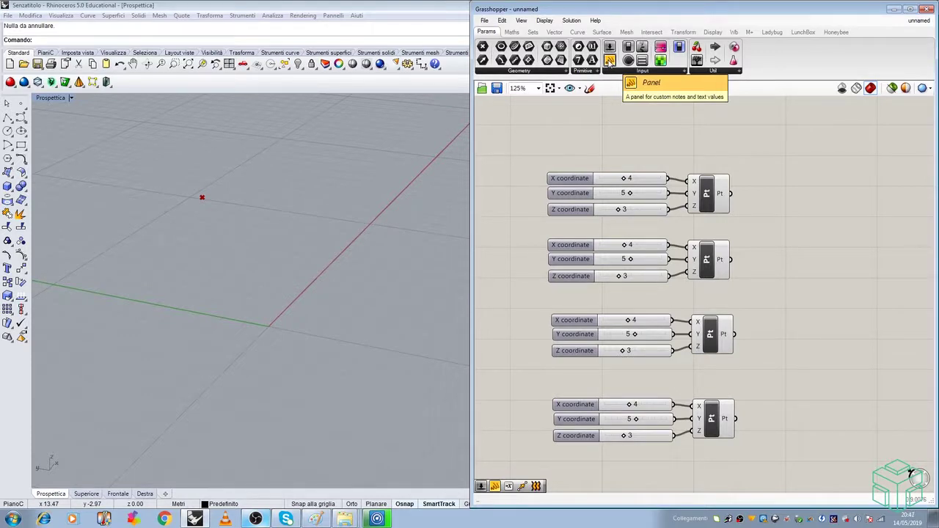
drag(609, 61, 707, 143)
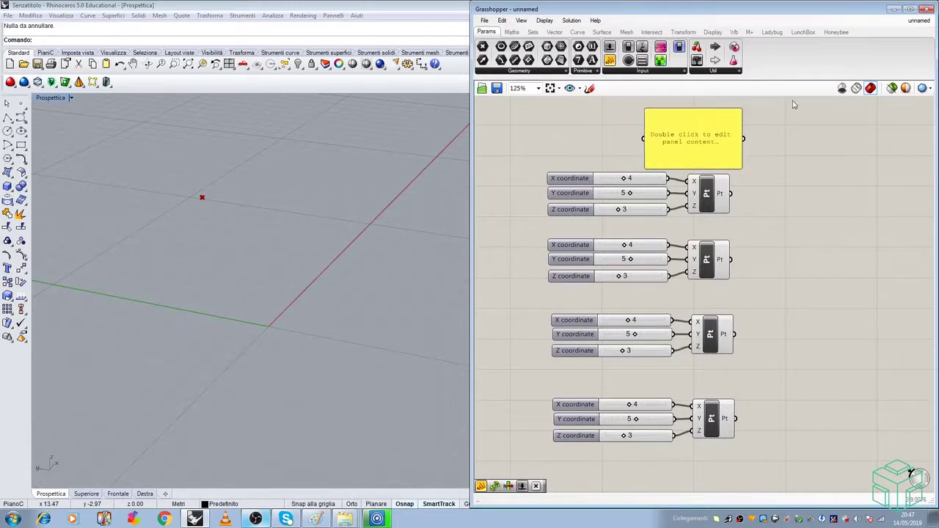
click(722, 123)
key(Delete)
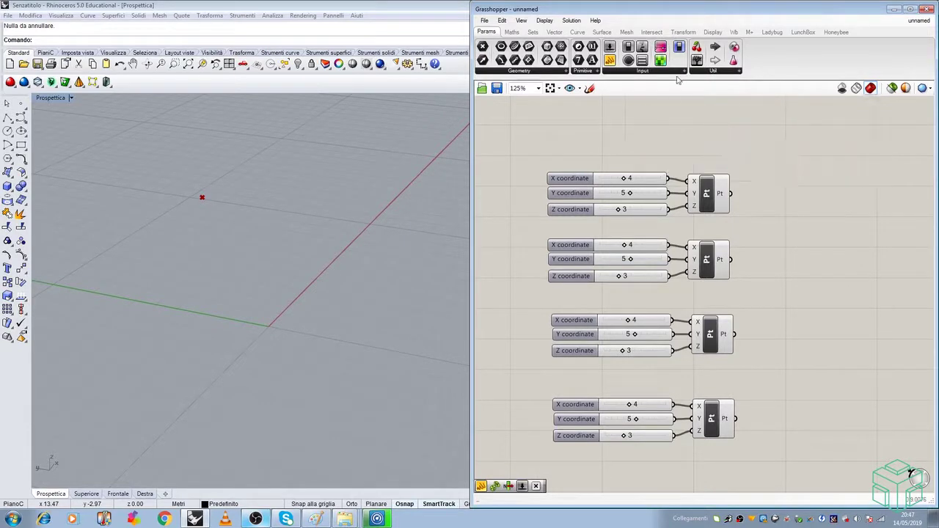
Place a text panel above the first point group, reduce its height and enter the text "Realizzando primo punto".
click(663, 73)
drag(699, 92, 692, 144)
click(703, 140)
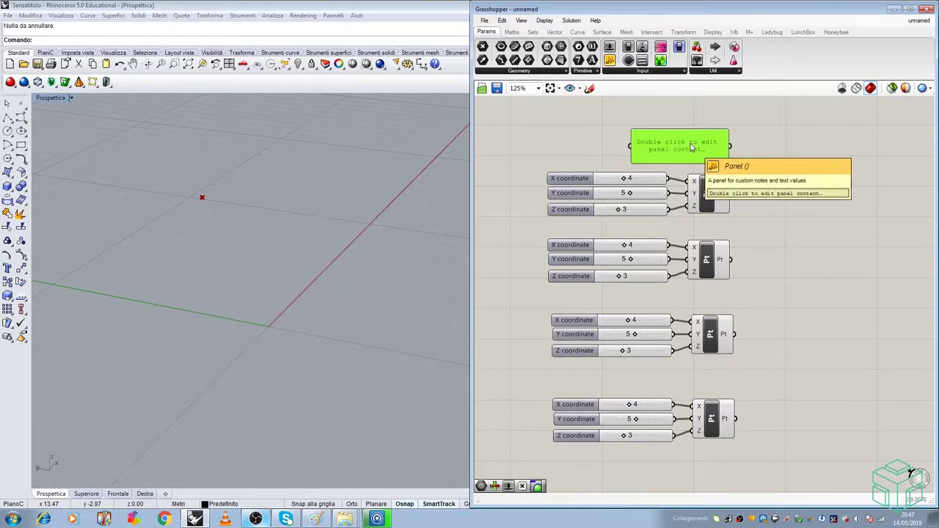
double_click(691, 147)
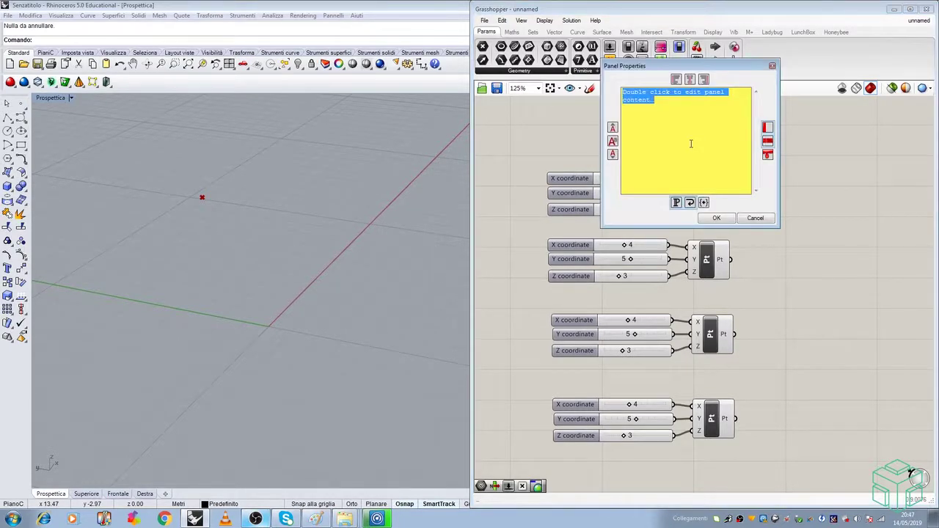
text(P)
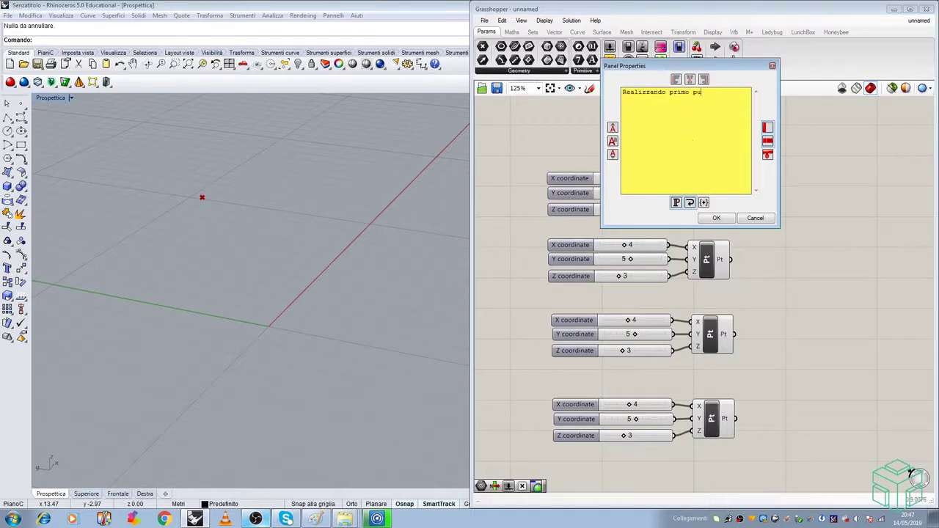
click(716, 218)
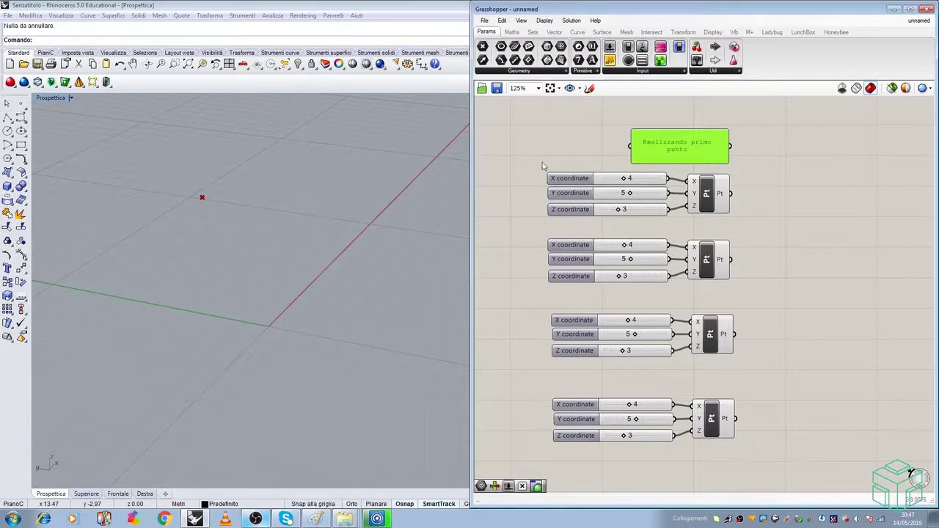
Move the three lower point groups down and place a copy of the text panel above the second group.
scroll(507, 180, down, 4)
scroll(506, 180, up, 2)
drag(502, 180, 681, 360)
drag(641, 206, 640, 259)
click(671, 206)
click(630, 114)
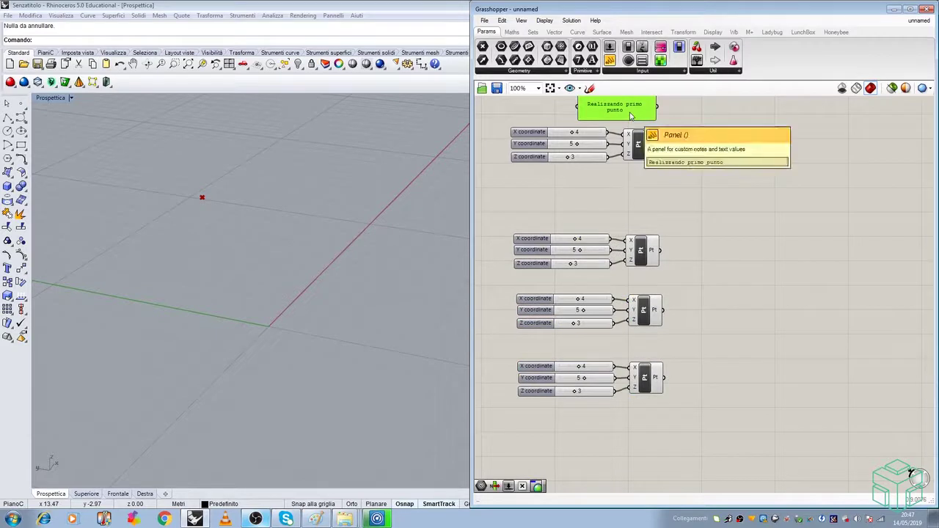
alt+drag(629, 114, 626, 292)
Shift the two lowest point groups further down and place a copy of the text panel above the third group.
click(671, 427)
drag(694, 437, 561, 311)
mouse_move(639, 314)
mouse_down()
mouse_move(634, 346)
mouse_move(650, 305)
mouse_up()
click(697, 323)
click(647, 319)
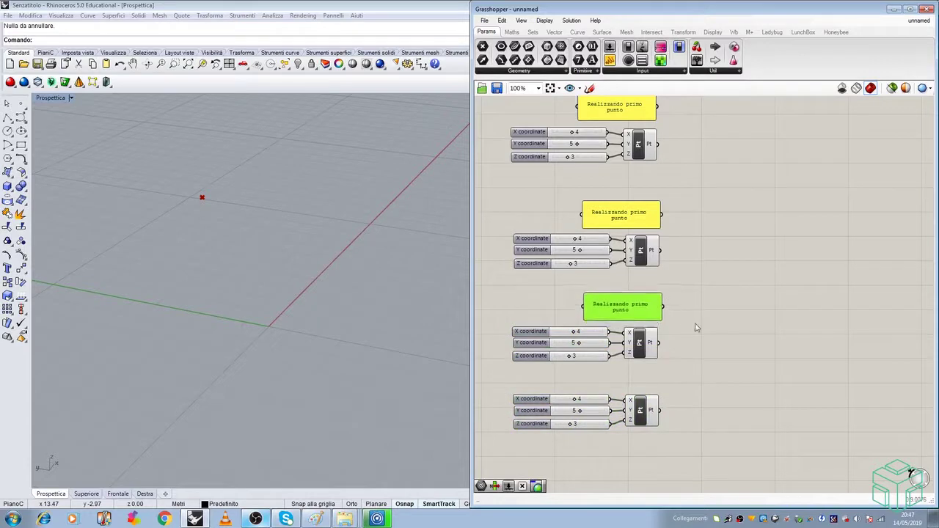
click(700, 330)
Move the fourth point group down and place a copy of the text panel directly above it.
right_drag(669, 385, 678, 249)
drag(698, 286, 591, 308)
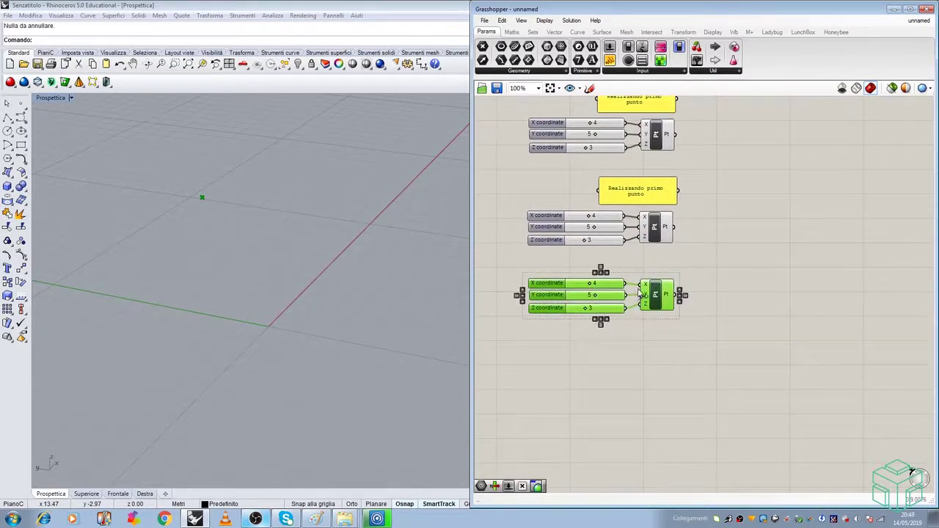
drag(655, 295, 664, 323)
click(653, 197)
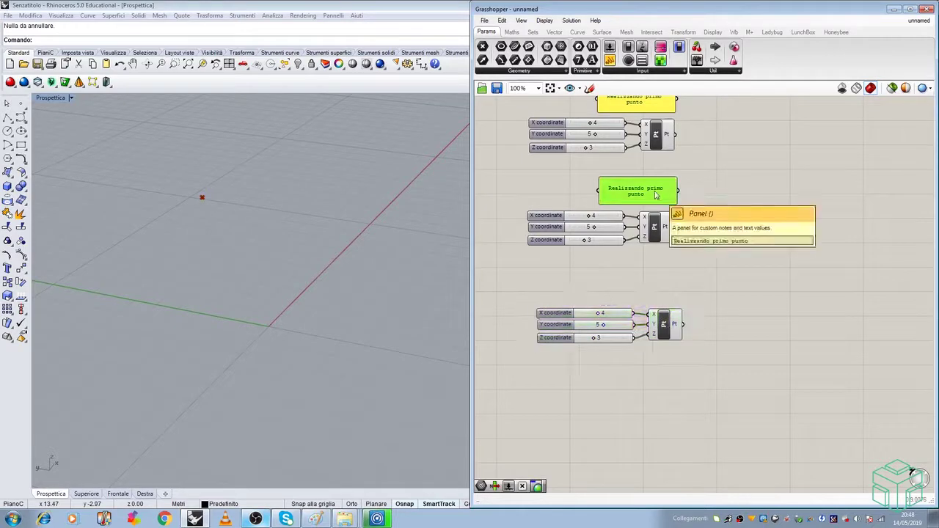
alt+drag(649, 195, 653, 300)
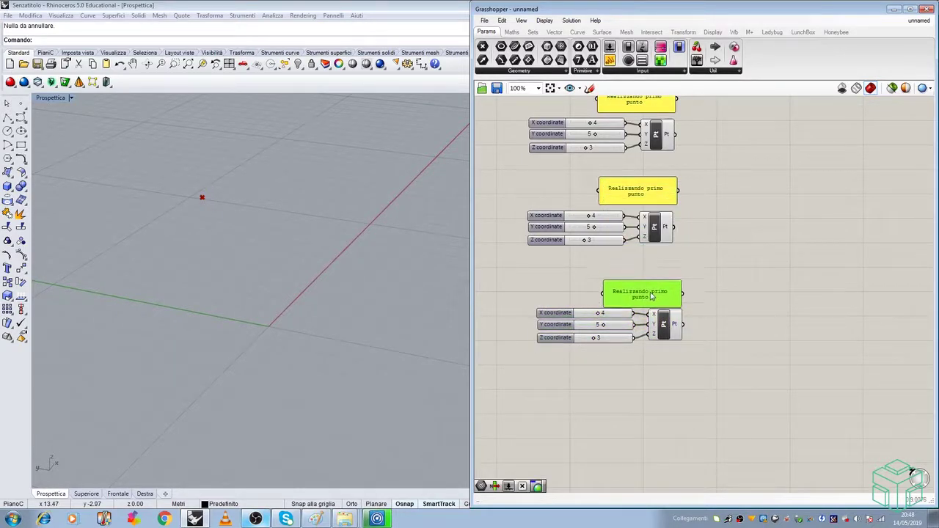
click(737, 260)
Change the text of the second group's panel to "Realizzando secondo punto".
right_drag(711, 215, 713, 343)
double_click(650, 237)
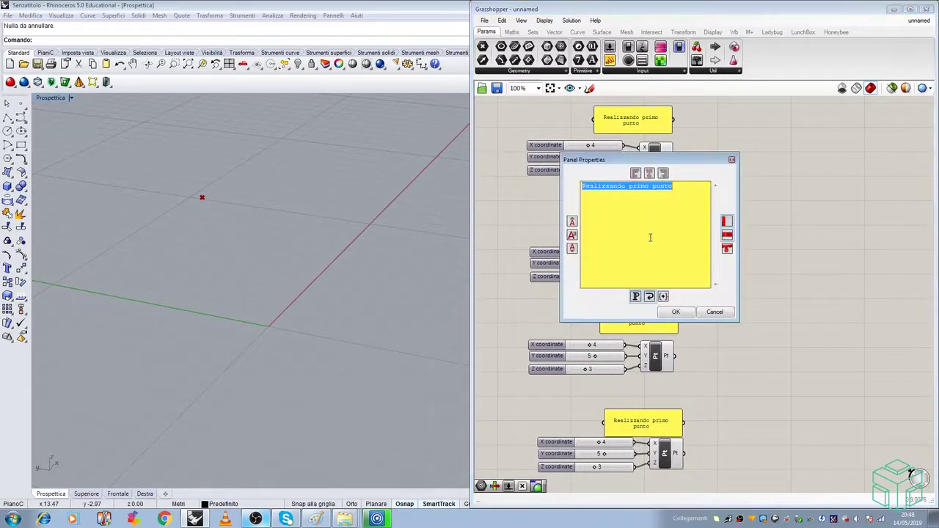
drag(629, 188, 649, 190)
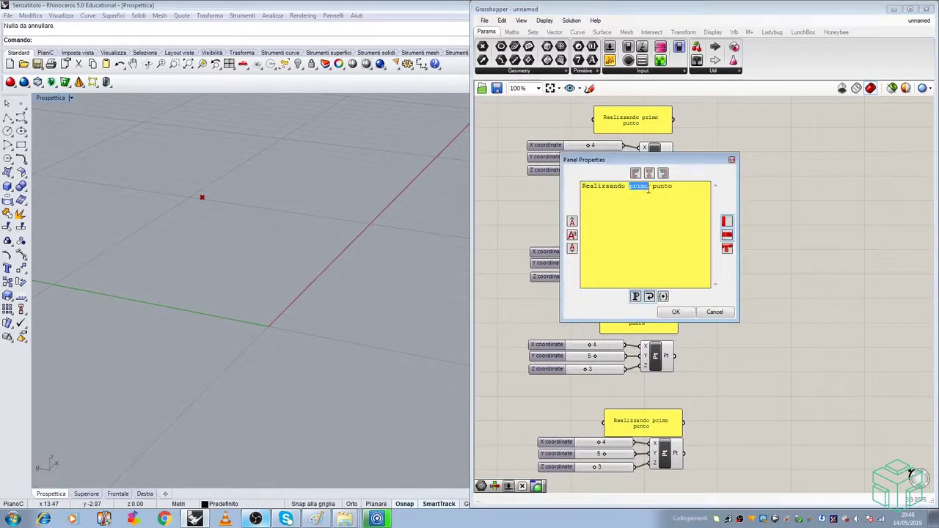
text(sec)
text(ondo)
click(675, 313)
Change the text of the third group's panel to "Realizzando terzo punto".
double_click(650, 319)
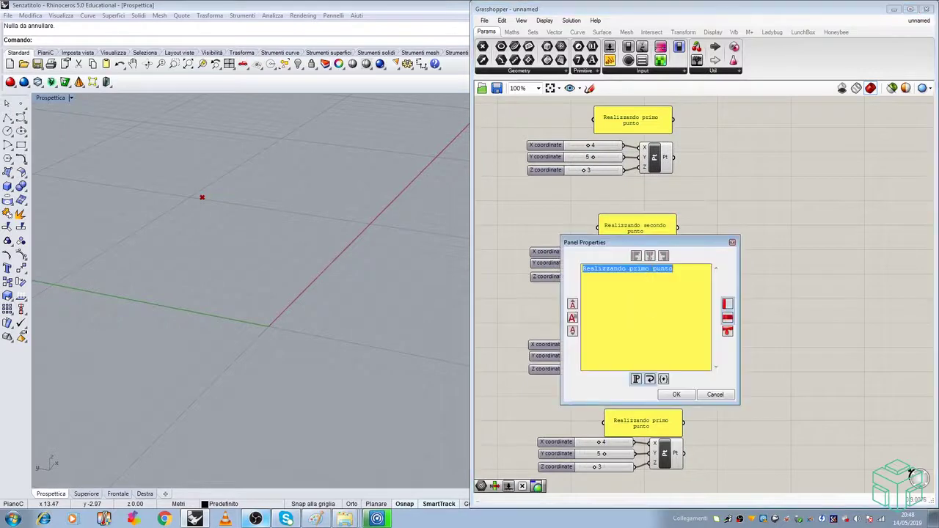
drag(630, 269, 650, 271)
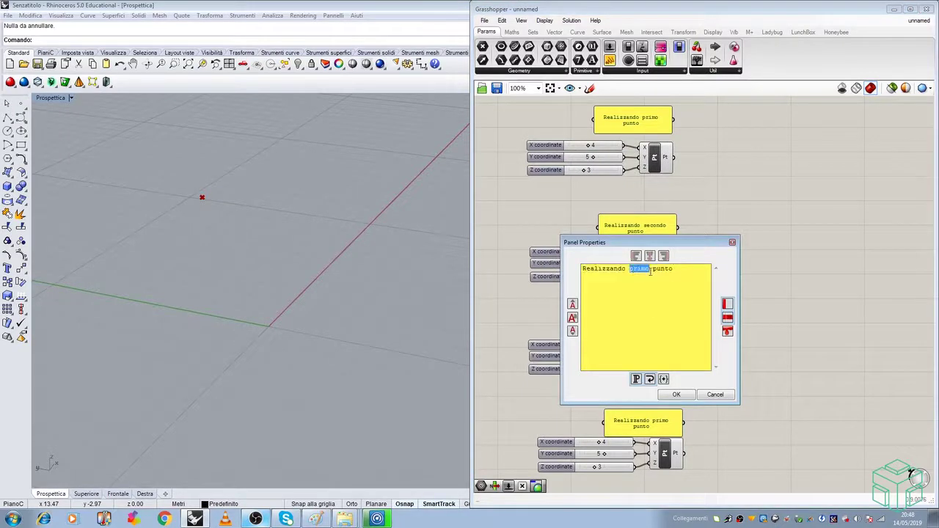
text(terzo)
click(675, 394)
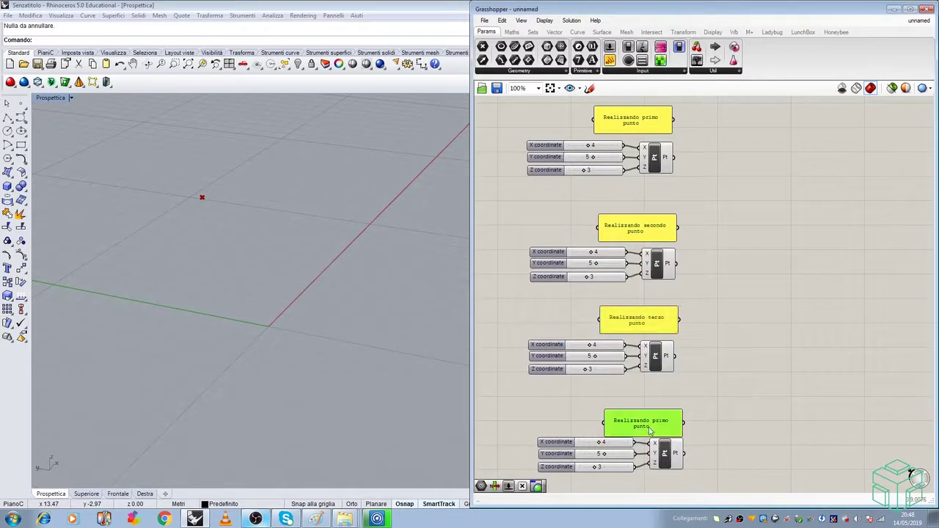
Change the text of the fourth group's panel to "Realizzando quarto punto".
double_click(650, 428)
drag(629, 375, 644, 376)
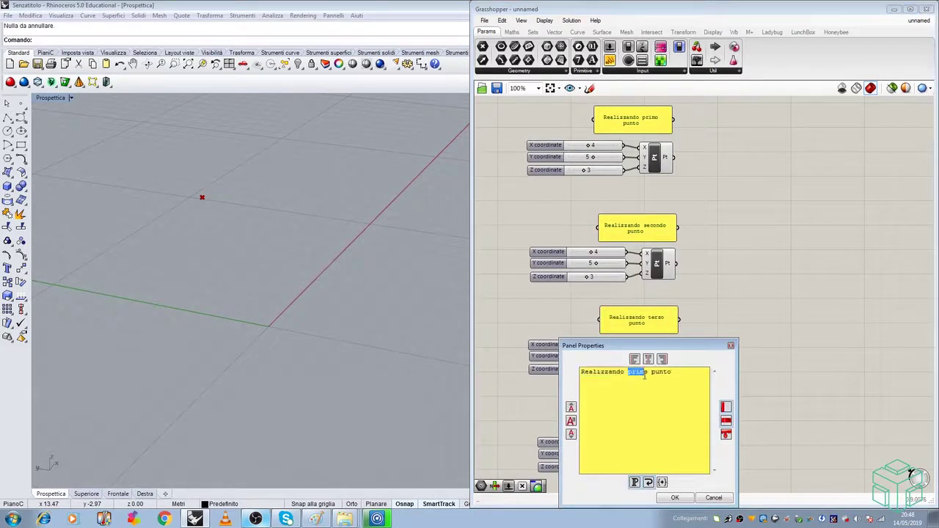
text(quarto)
click(675, 498)
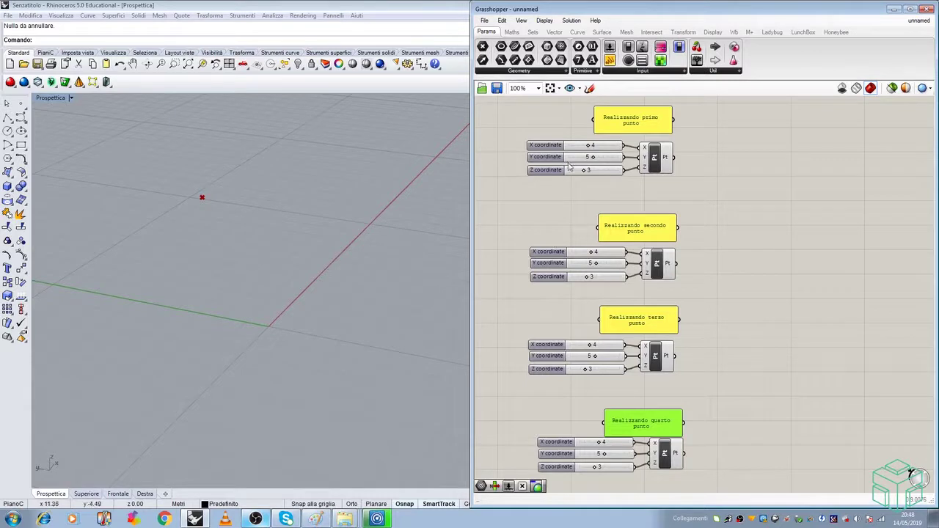
Set the second point's sliders to Y 1 and Z 5, and the third point's to X 1, Y 8 and Z 6.
right_drag(414, 216, 234, 185)
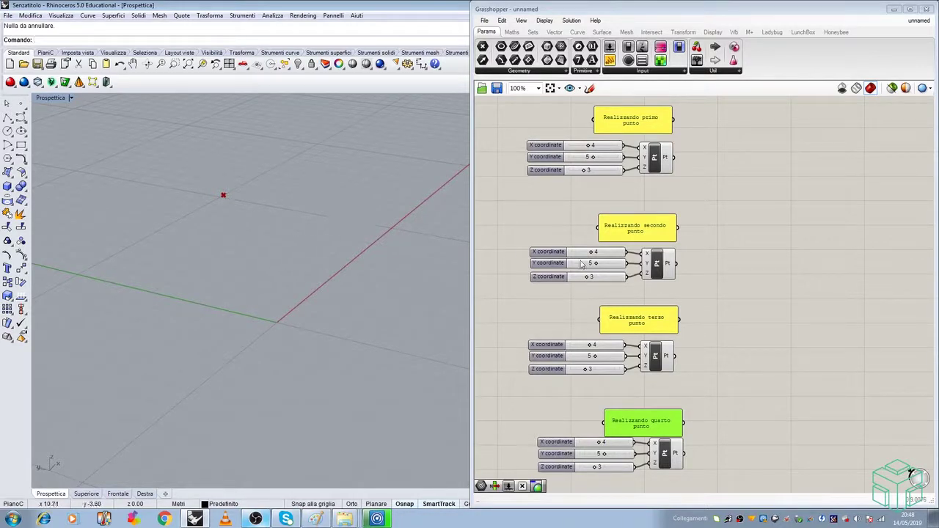
mouse_move(596, 266)
mouse_down()
mouse_move(579, 266)
mouse_move(595, 280)
mouse_up()
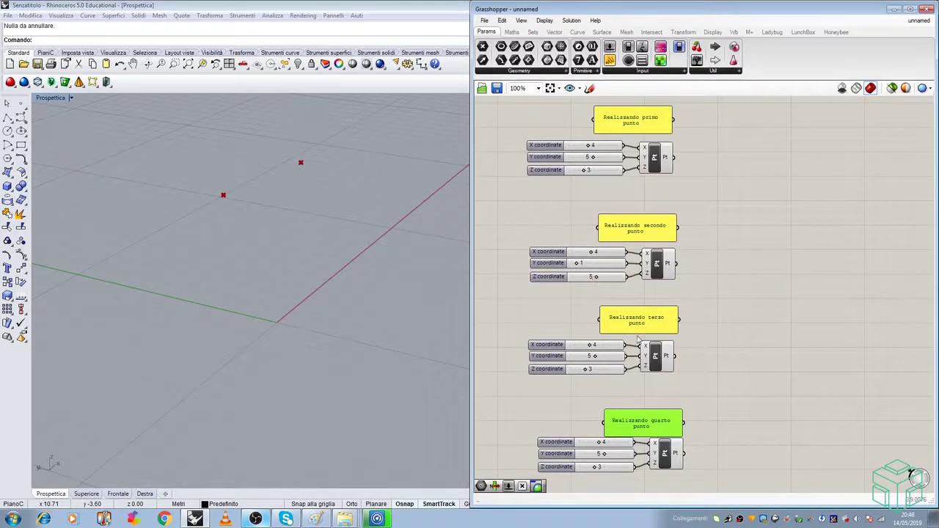
drag(591, 345, 600, 372)
Set the fourth point's X slider to 7 and Y slider to 9, and inspect the four points in Rhino's perspective viewport.
drag(600, 442, 611, 446)
click(606, 457)
drag(606, 457, 627, 459)
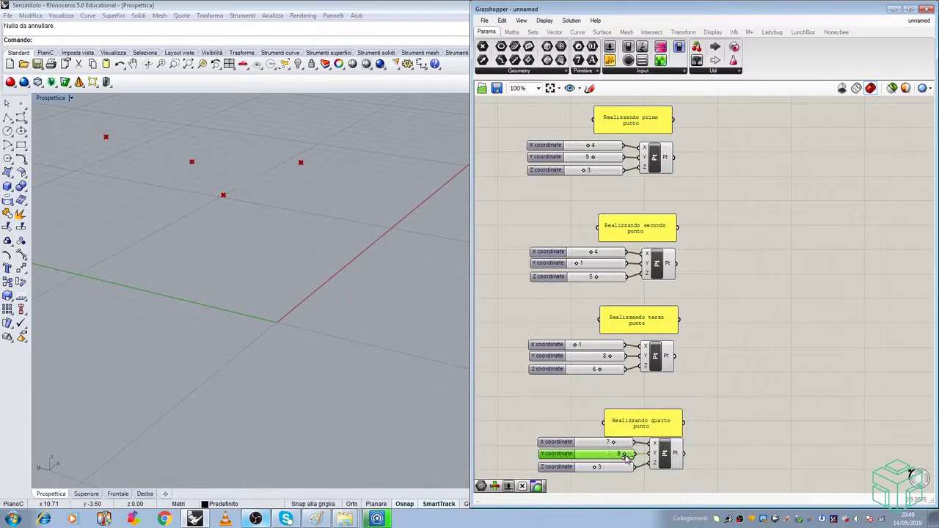
right_drag(403, 220, 345, 260)
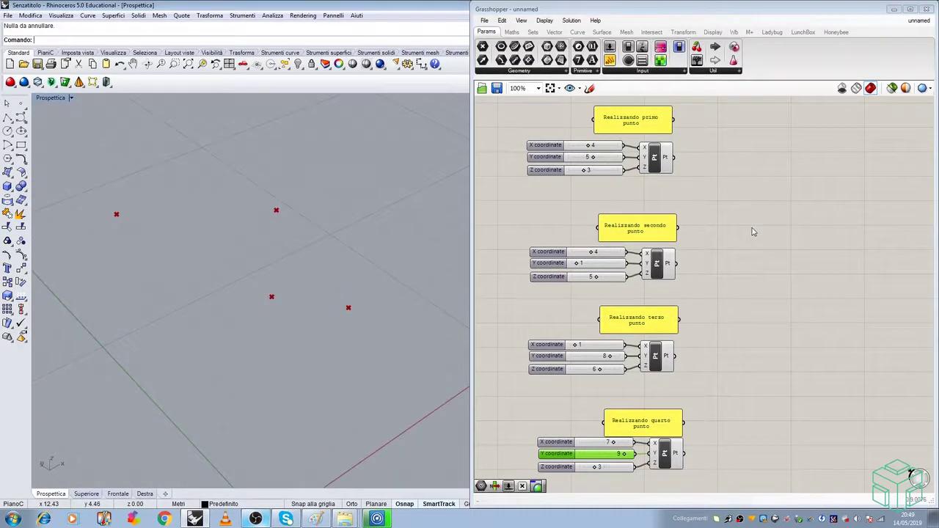
click(752, 231)
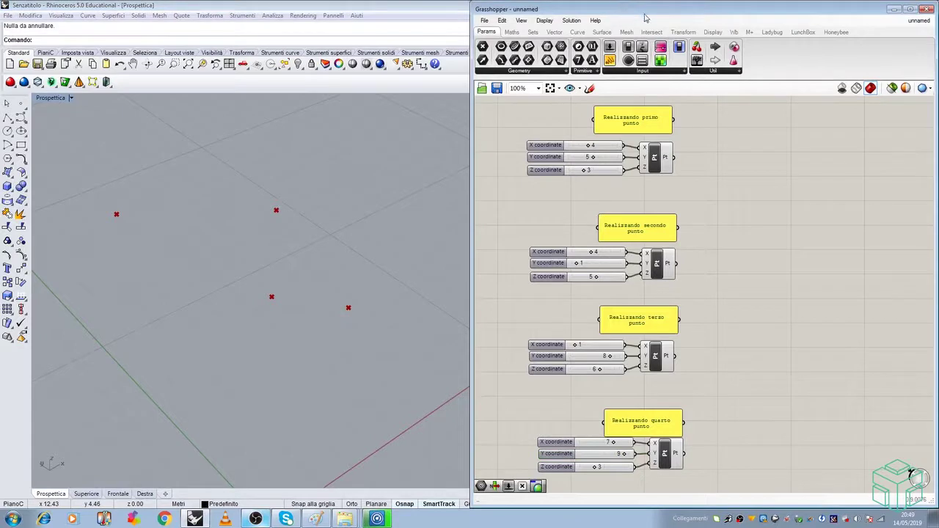
Add a 4Point Surface component to the canvas, to the right of the four Construct Point components.
click(603, 32)
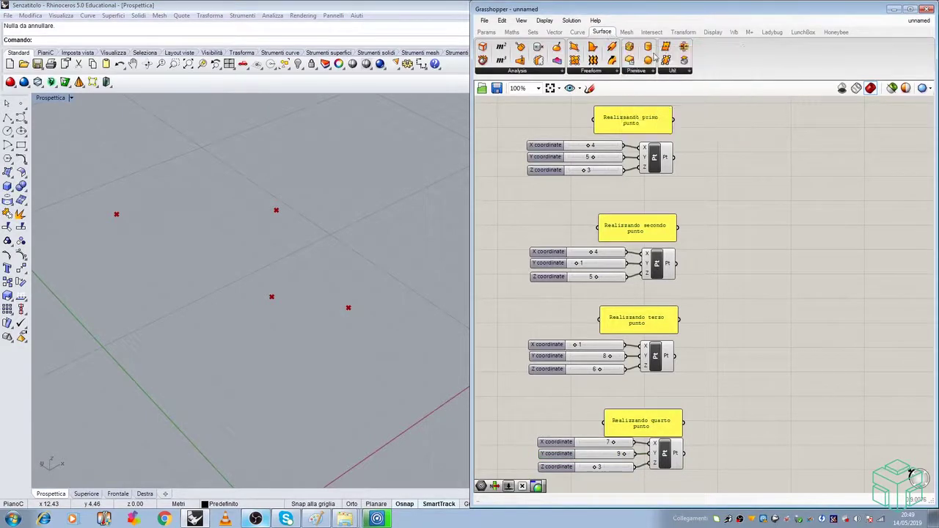
click(603, 71)
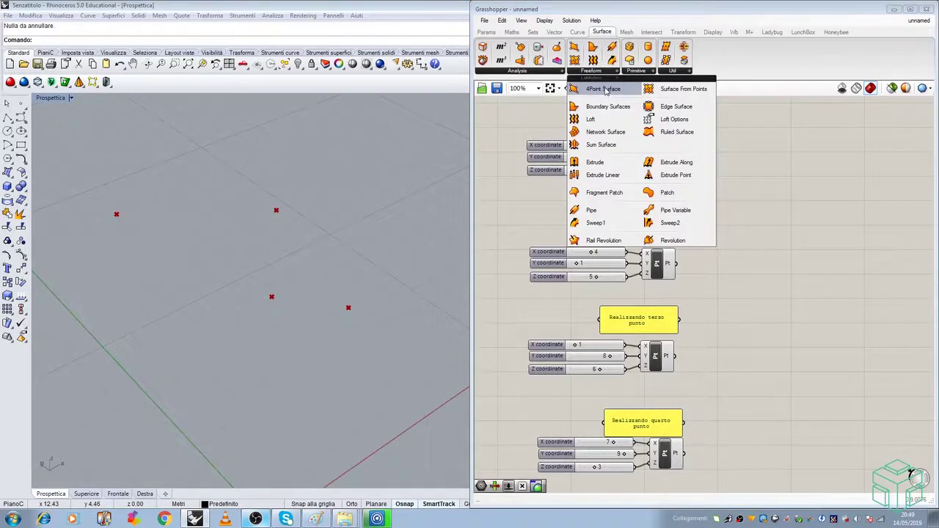
click(603, 89)
click(799, 272)
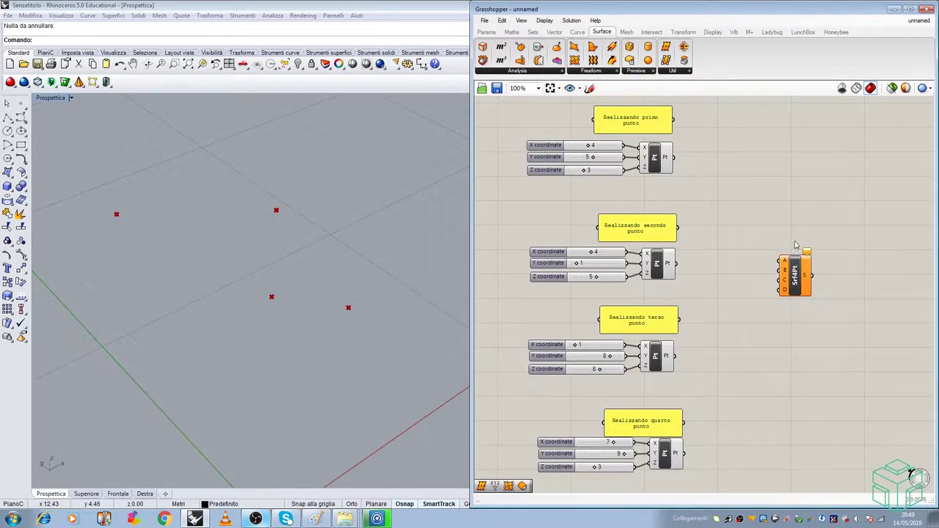
mouse_move(788, 268)
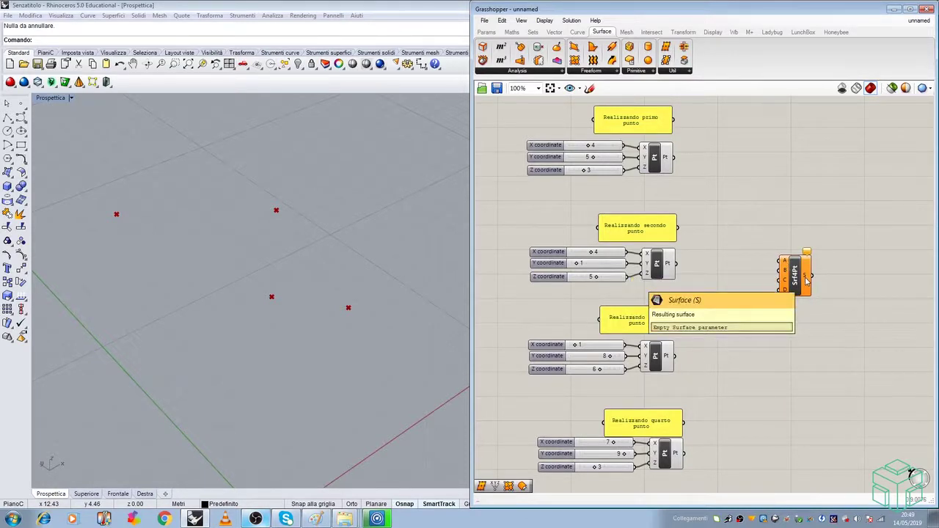
Connect the first, second, third and fourth points to inputs A, B, C and D of the 4Point Surface component.
drag(673, 157, 779, 260)
drag(675, 264, 779, 270)
drag(679, 320, 779, 280)
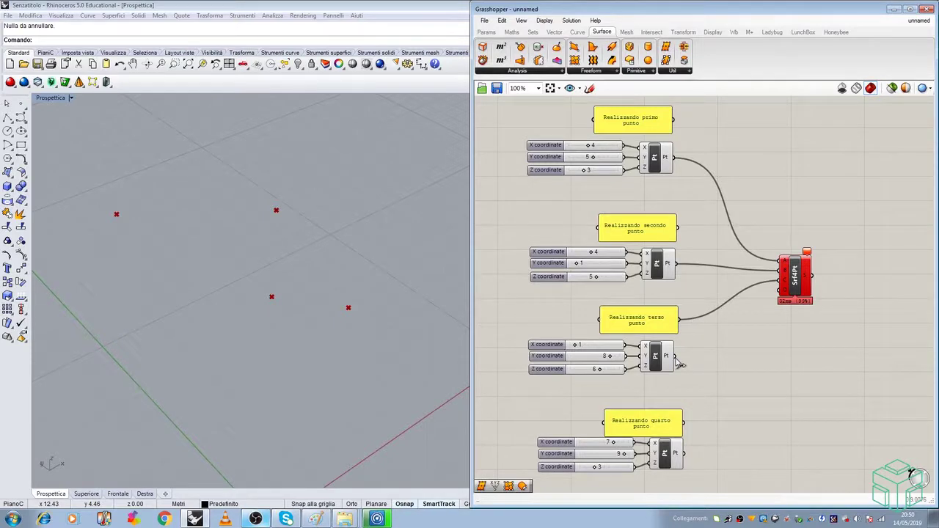
drag(680, 363, 779, 287)
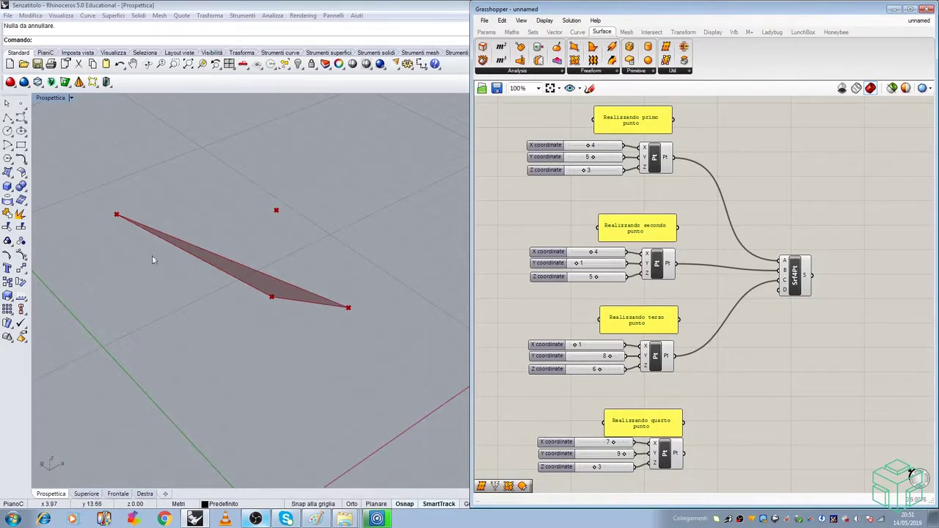
drag(685, 453, 784, 293)
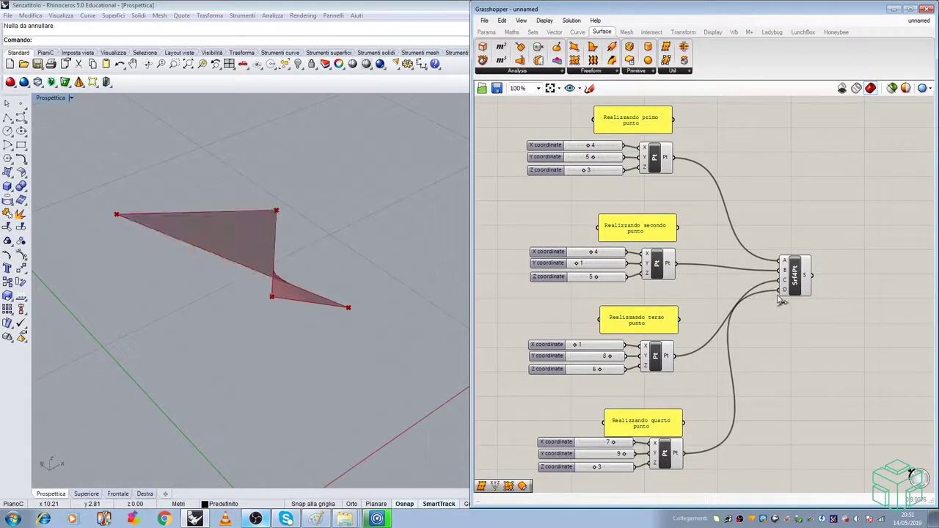
right_drag(300, 335, 326, 337)
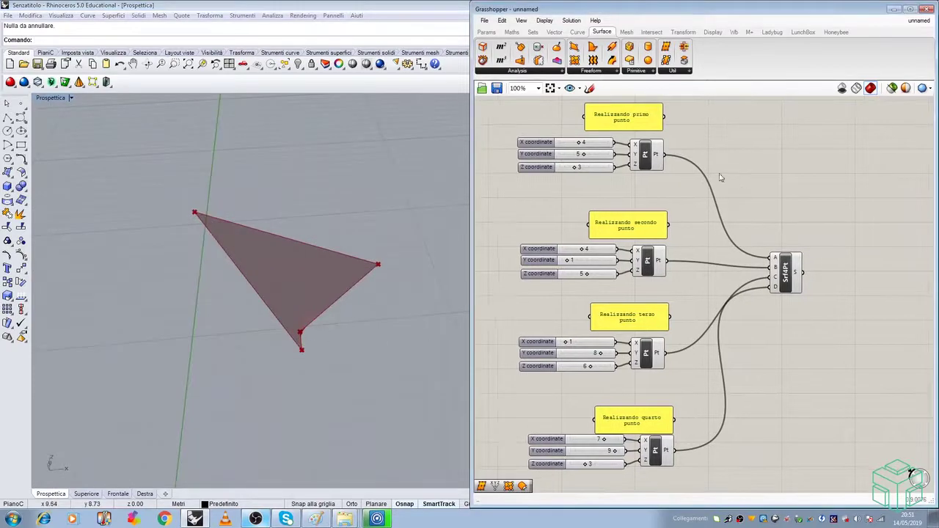
Group the first point's panel, three coordinate sliders and Construct Point component.
scroll(684, 190, down, 3)
scroll(683, 191, up, 2)
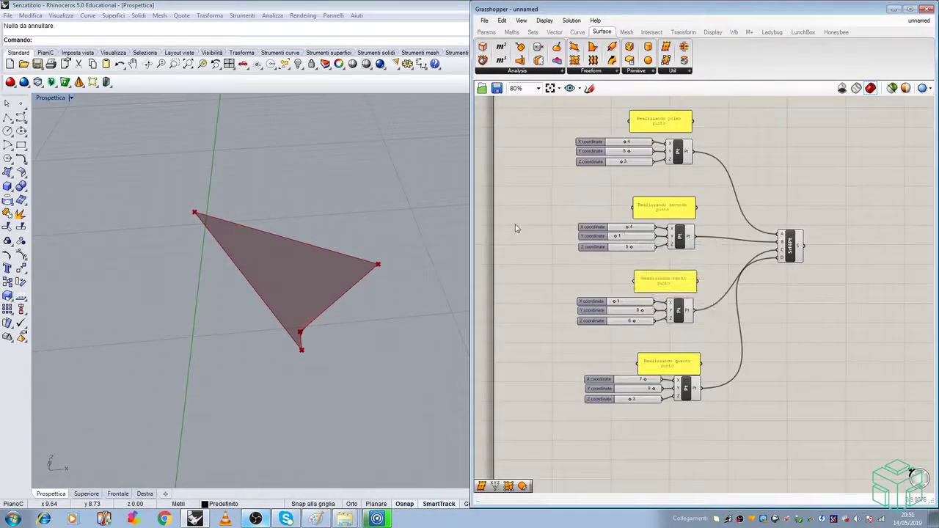
scroll(706, 182, down, 3)
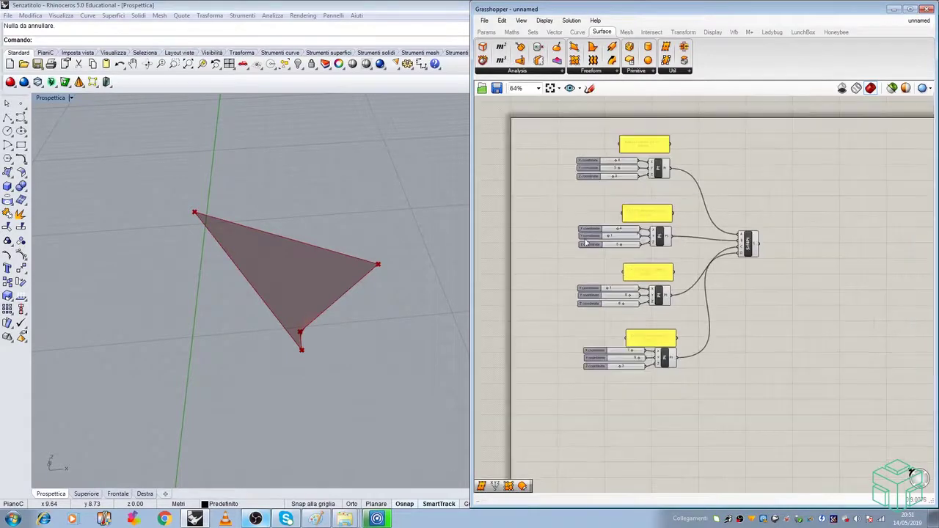
scroll(656, 214, up, 4)
scroll(652, 232, down, 1)
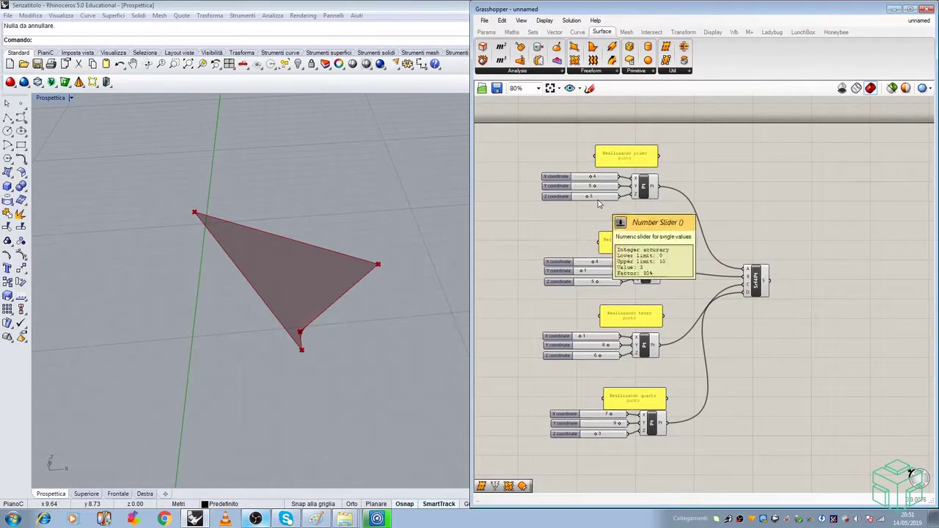
drag(682, 135, 527, 217)
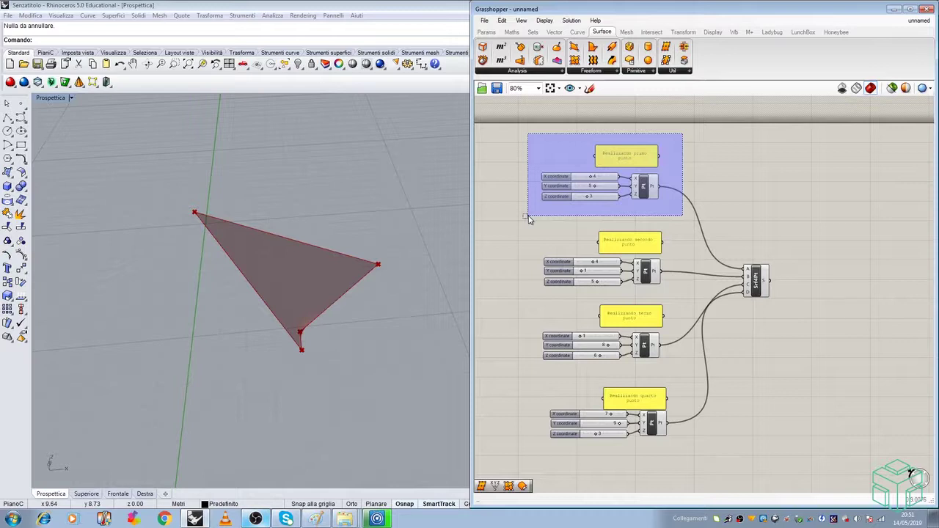
drag(528, 217, 529, 218)
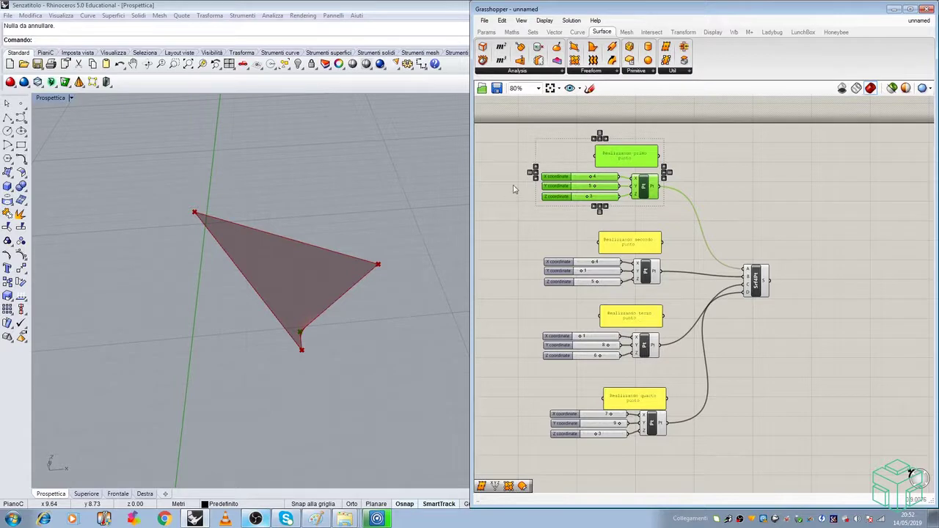
click(503, 22)
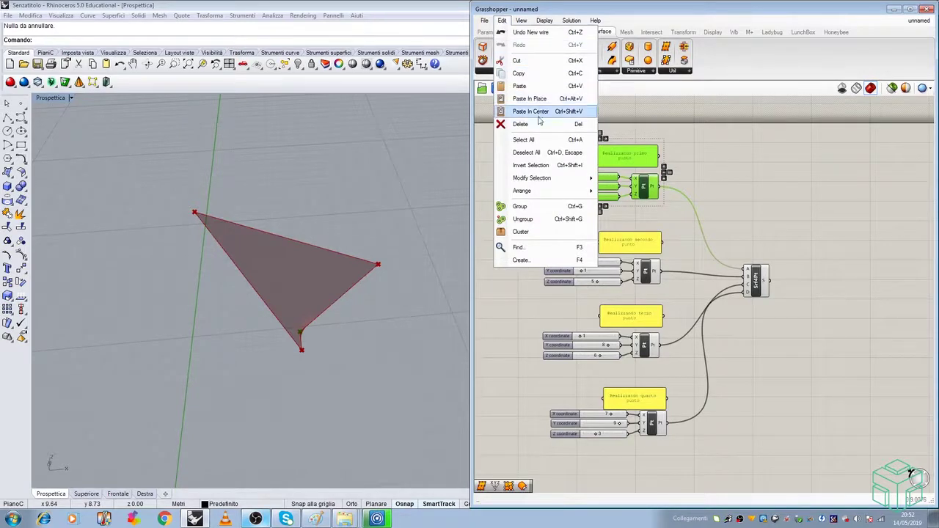
click(531, 210)
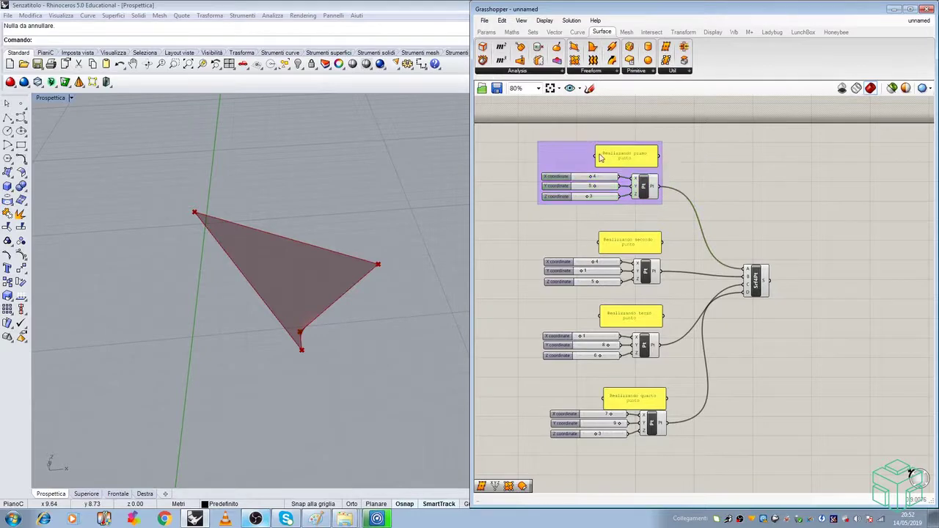
Switch the first point group's outline style to Blob outline and then to Rectangle outline.
scroll(619, 159, up, 5)
scroll(793, 193, down, 2)
click(672, 130)
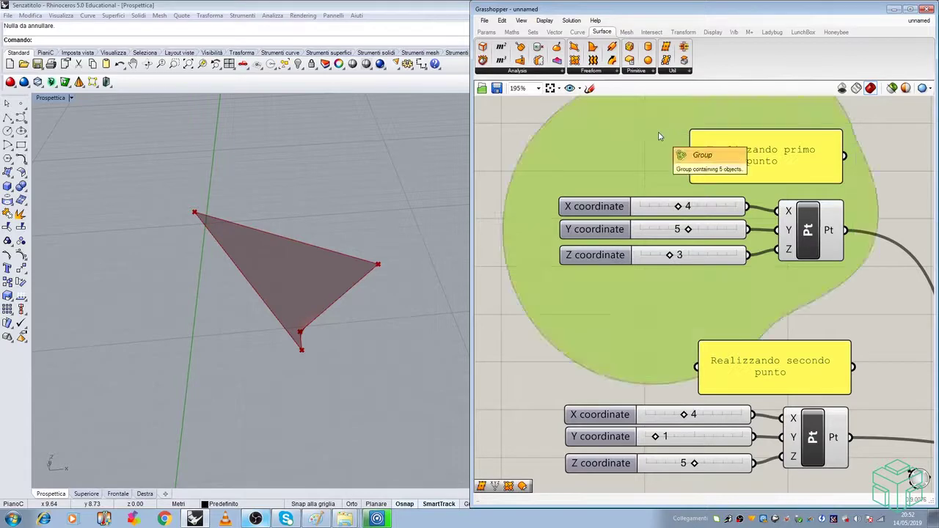
scroll(651, 136, down, 3)
scroll(631, 178, up, 3)
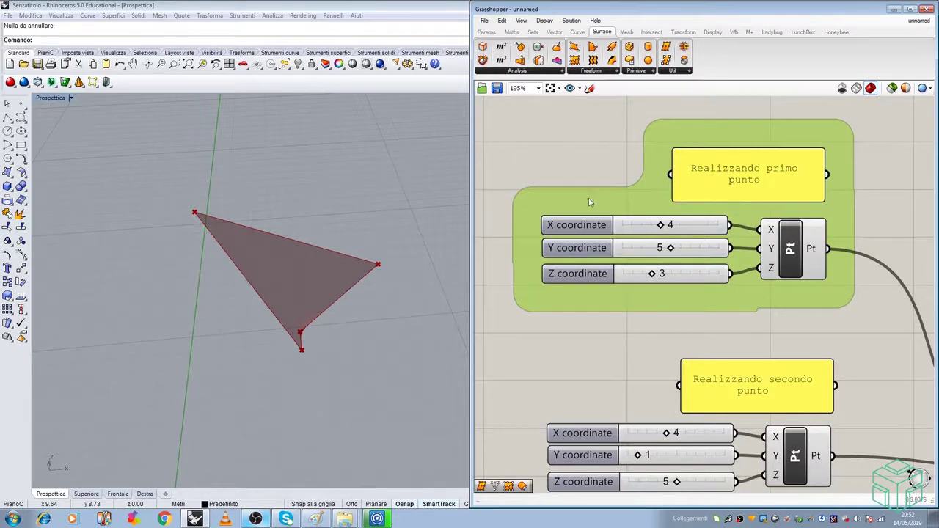
scroll(591, 197, down, 3)
scroll(628, 179, up, 3)
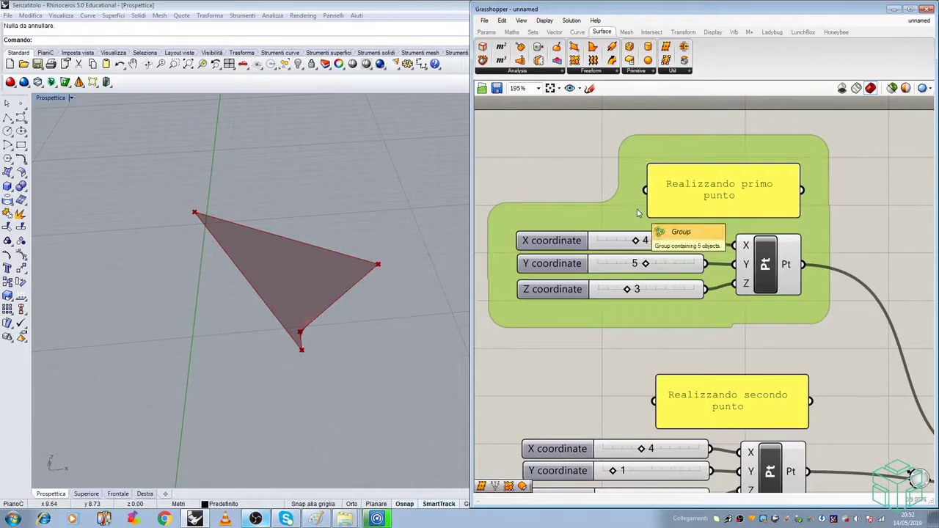
scroll(594, 187, down, 2)
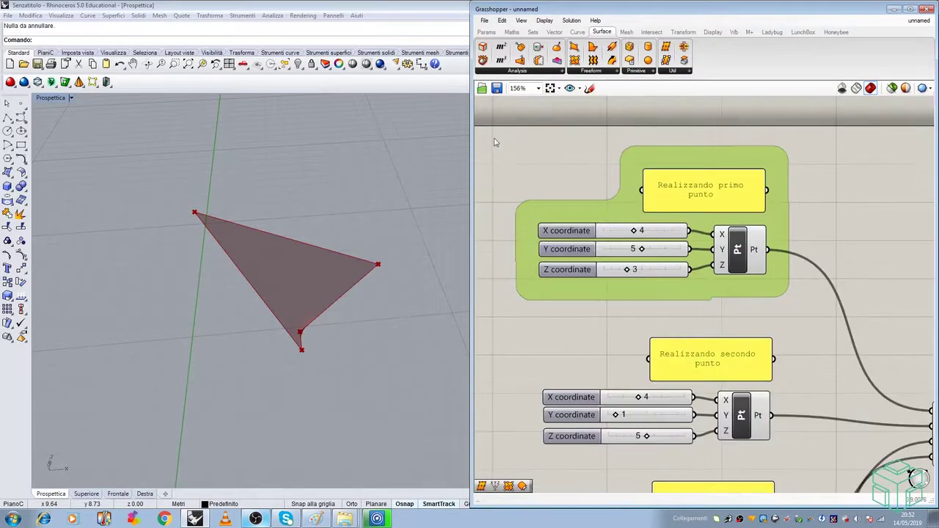
Ungroup the first point's panel, sliders and Construct Point component.
drag(512, 145, 810, 314)
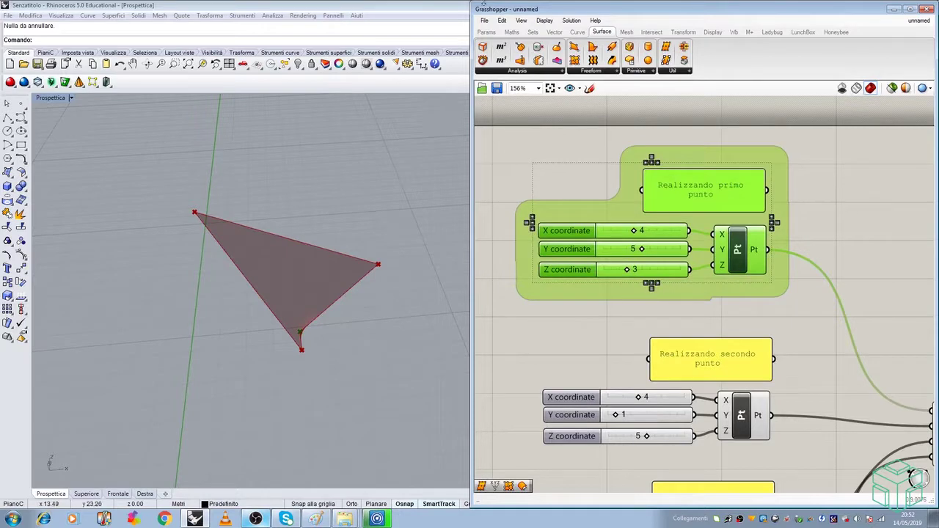
click(502, 20)
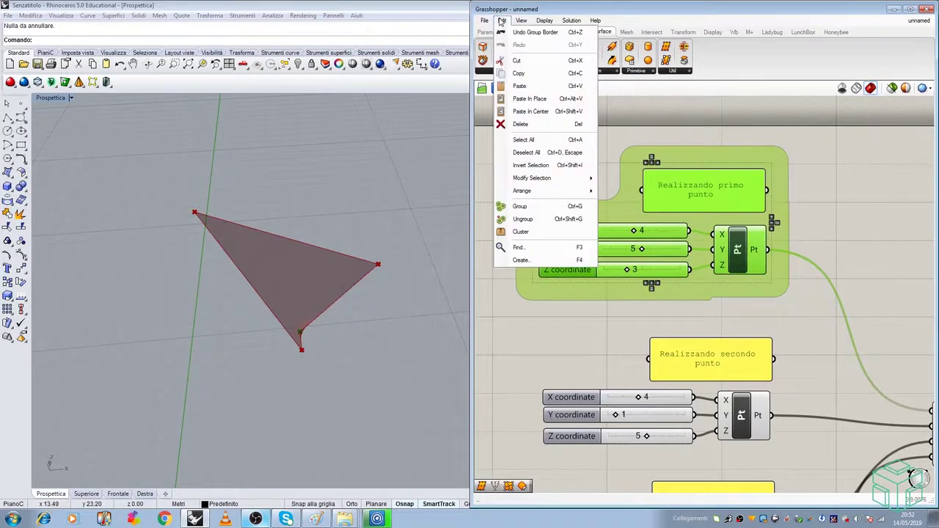
click(536, 216)
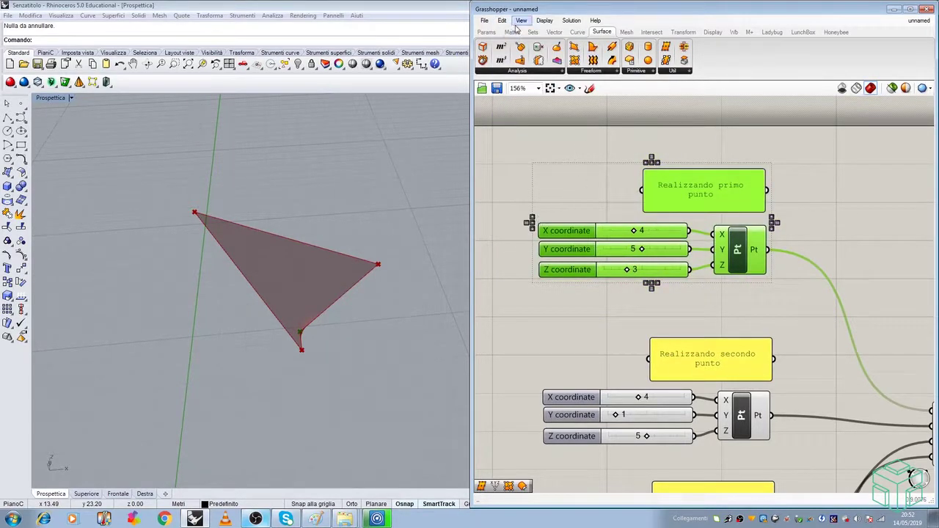
click(503, 21)
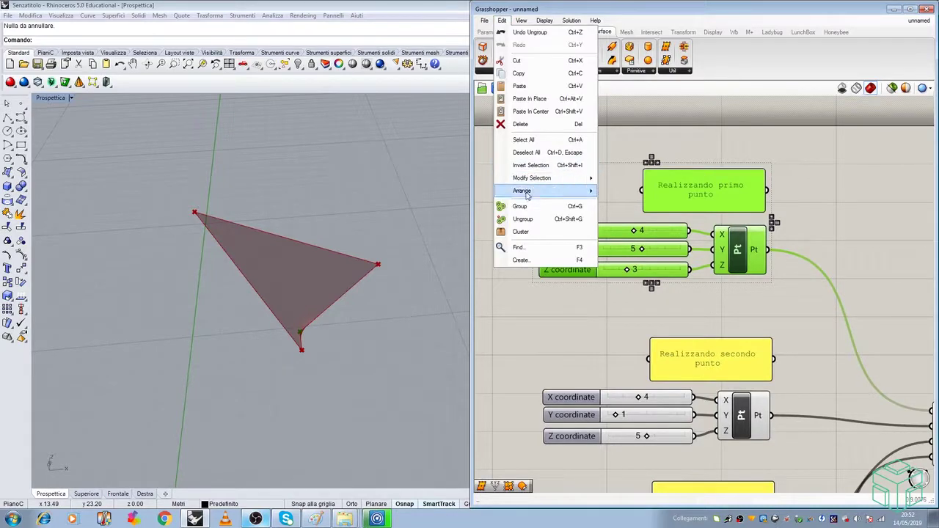
click(521, 219)
Group the "Realizzando primo punto" panel again with its three sliders and Construct Point component.
scroll(615, 142, down, 3)
scroll(628, 173, up, 1)
scroll(697, 167, down, 1)
scroll(704, 236, down, 1)
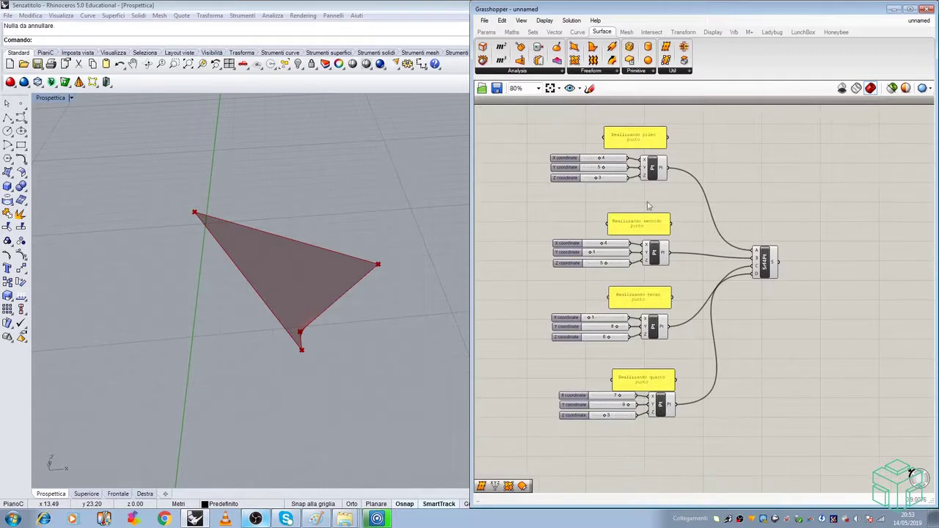
drag(540, 116, 688, 215)
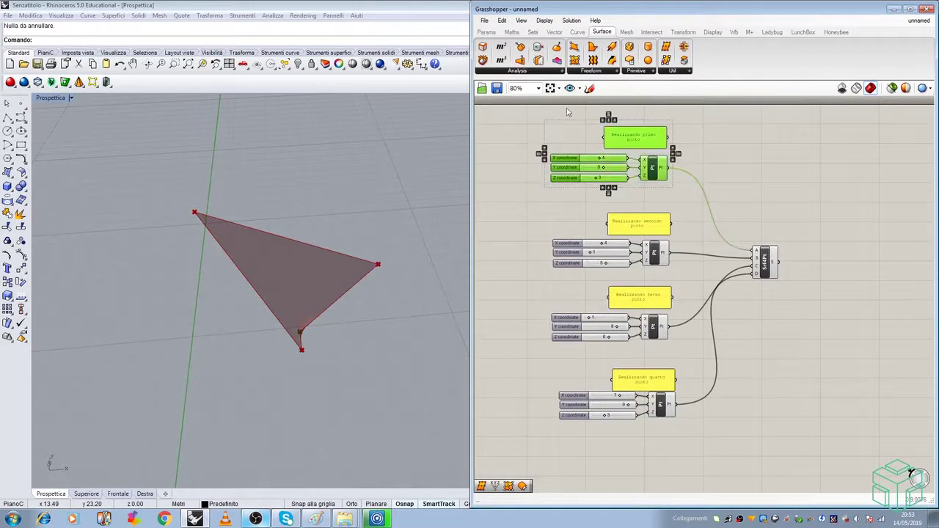
mouse_move(513, 36)
click(504, 20)
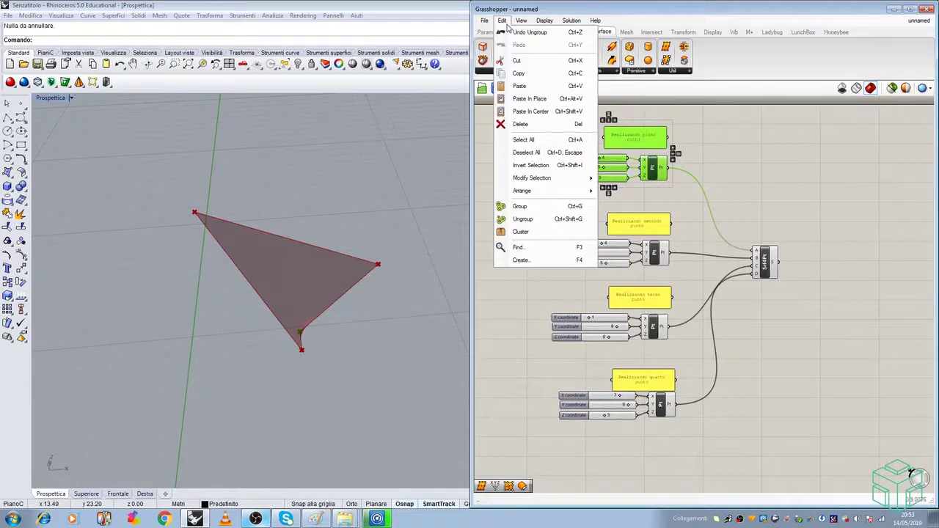
click(531, 206)
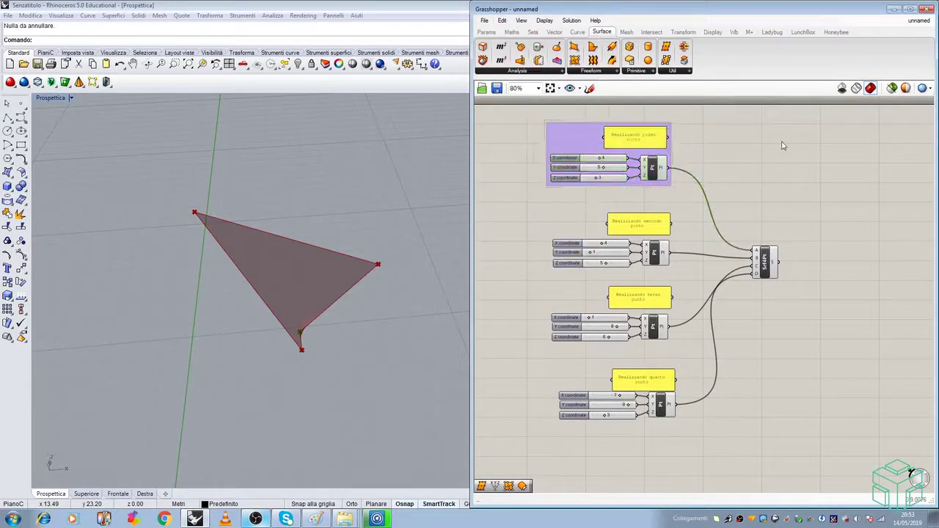
Change the outline style of the first point's group to Rectangle outline.
scroll(590, 130, up, 5)
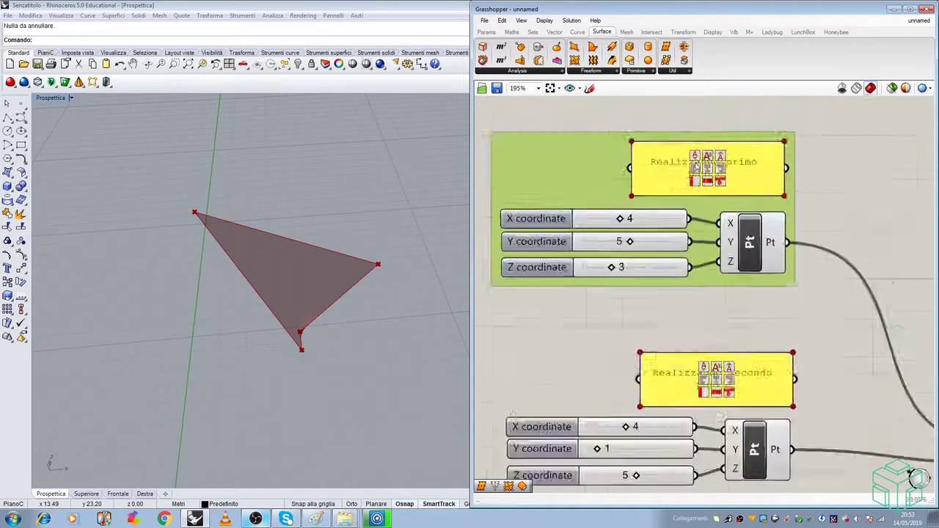
scroll(594, 129, up, 3)
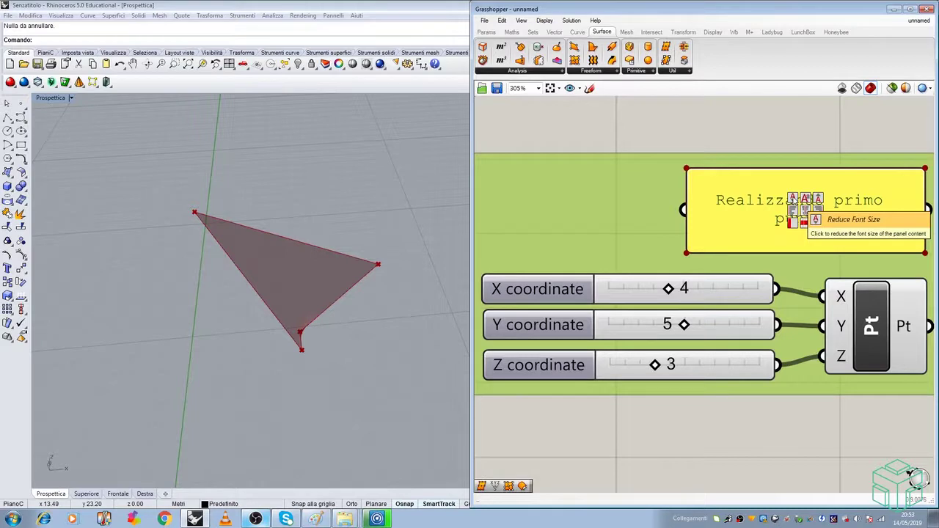
right_click(581, 200)
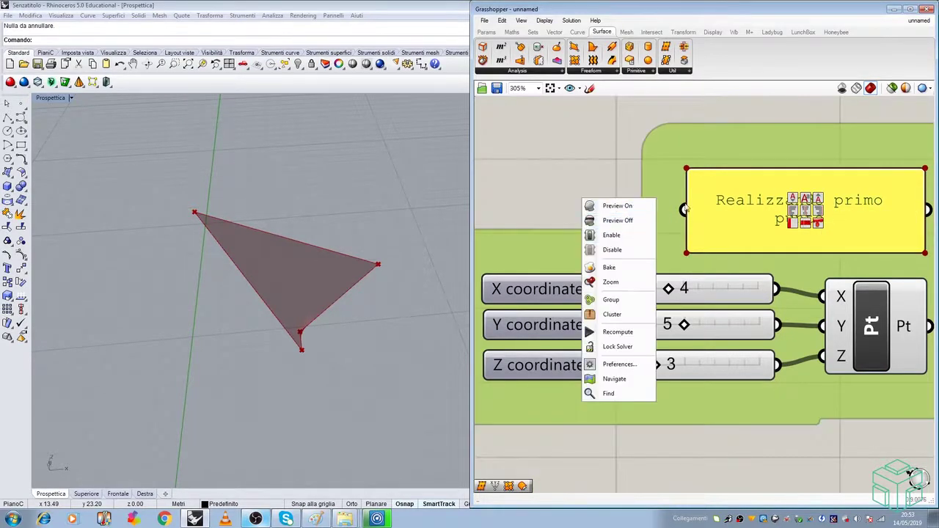
Set the colour of the first point's group to R 85, G 70, B 125.
right_click(672, 178)
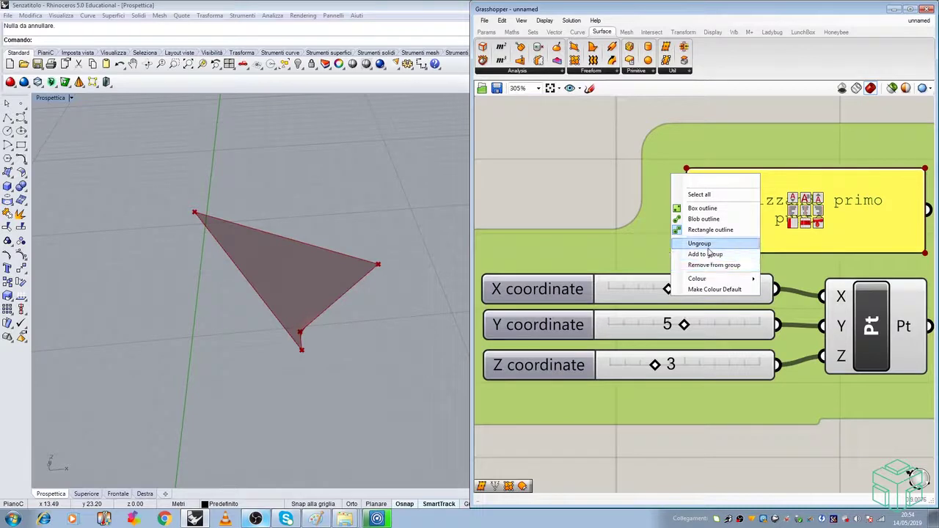
mouse_move(710, 279)
drag(818, 306, 810, 348)
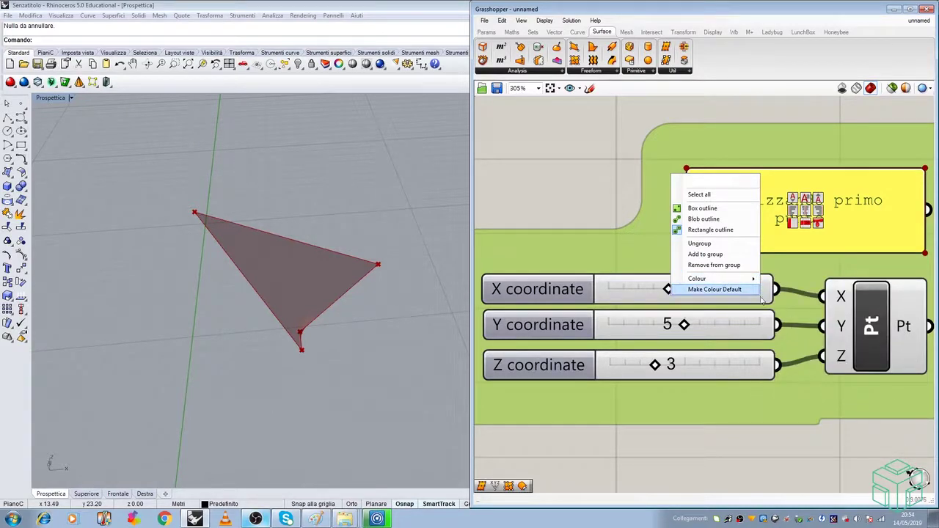
click(837, 376)
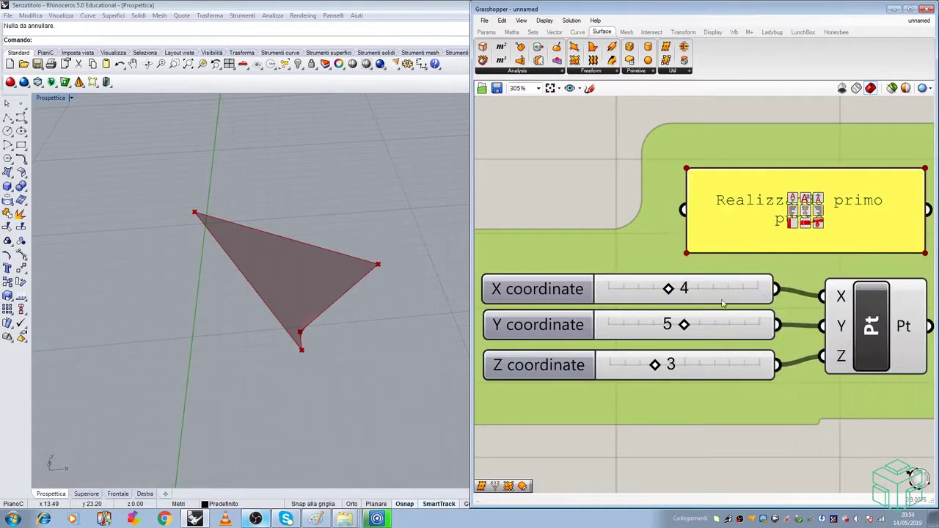
right_click(643, 262)
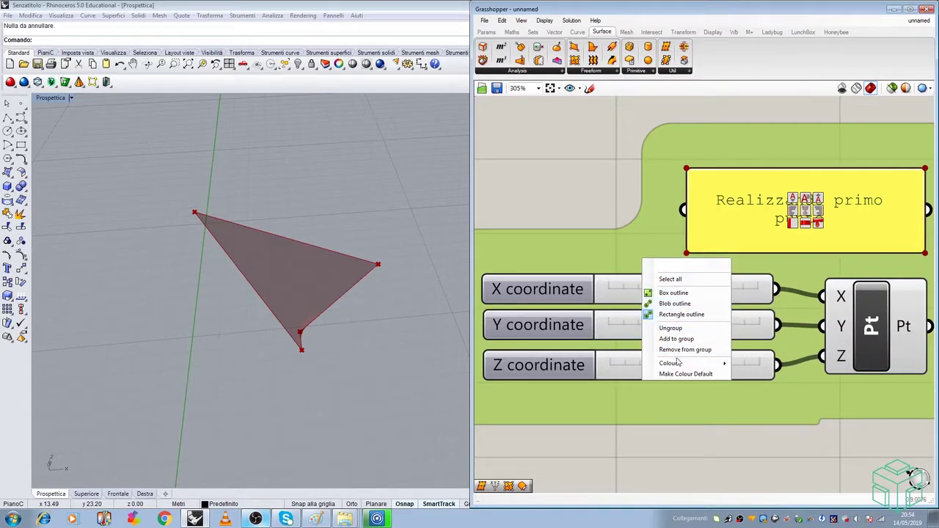
mouse_move(678, 363)
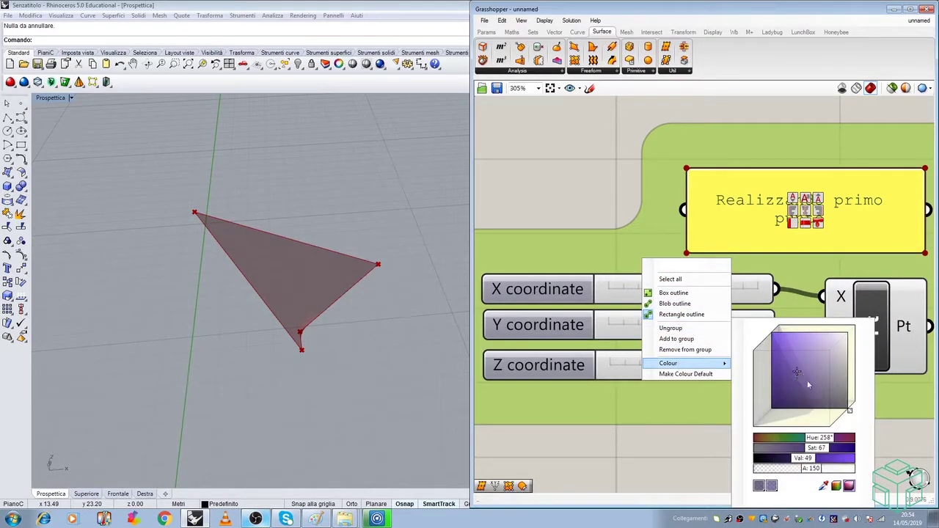
click(836, 485)
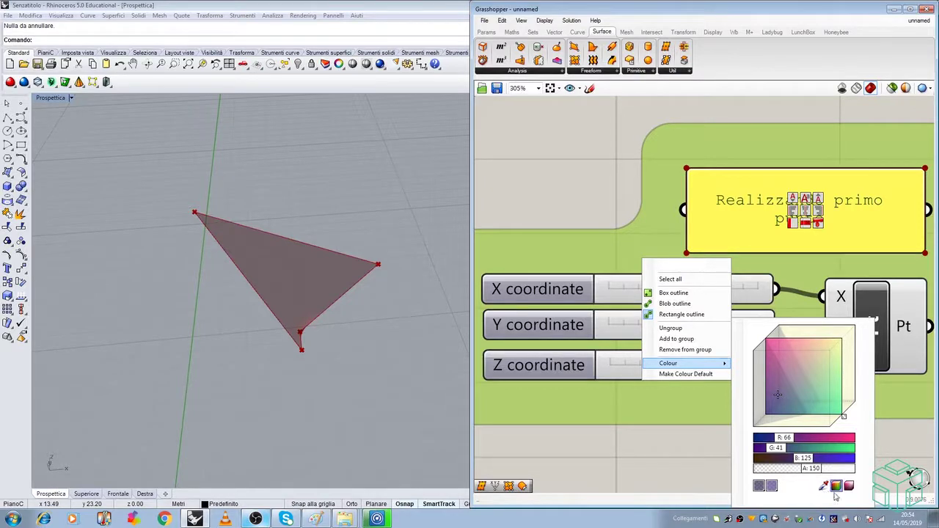
mouse_move(828, 488)
mouse_down()
mouse_move(844, 466)
mouse_move(833, 394)
mouse_move(757, 379)
mouse_up()
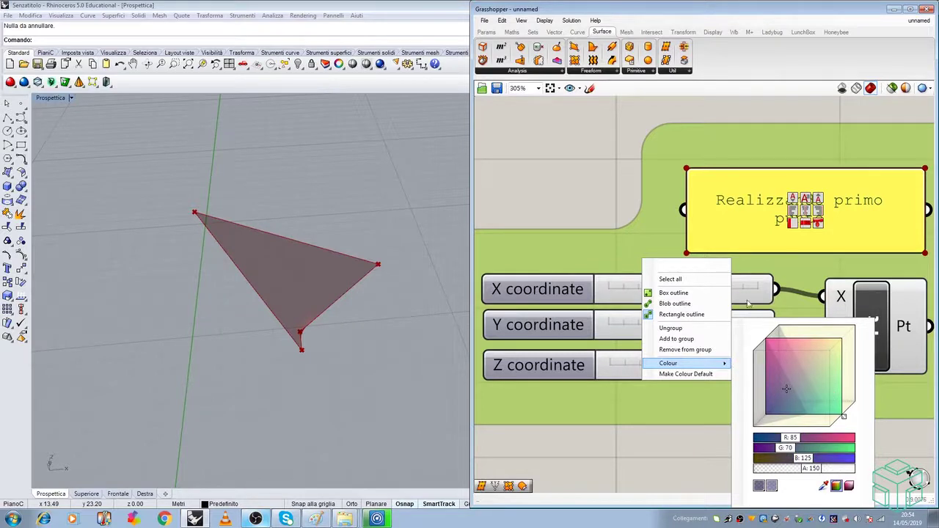
click(782, 270)
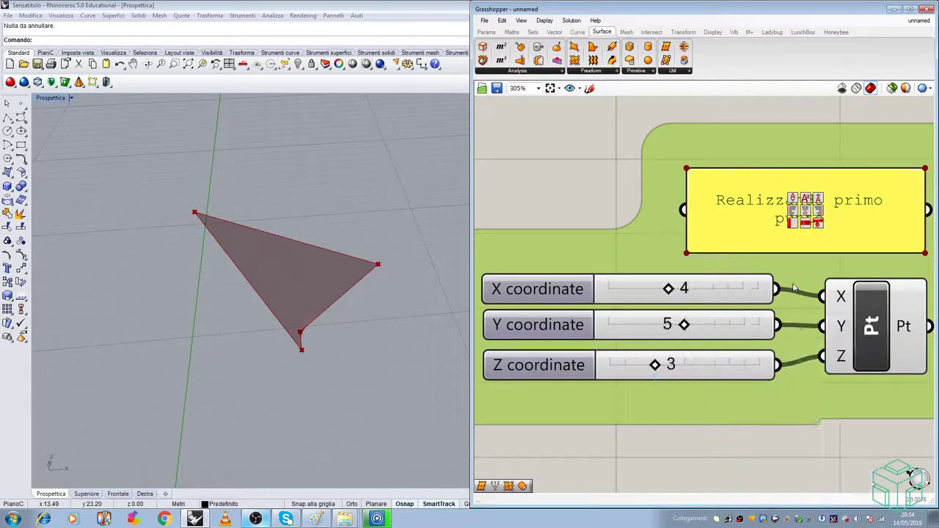
Try R 198, G 134, B 215 with alpha 119 on the first point's group, then restore its previous colour.
right_click(662, 189)
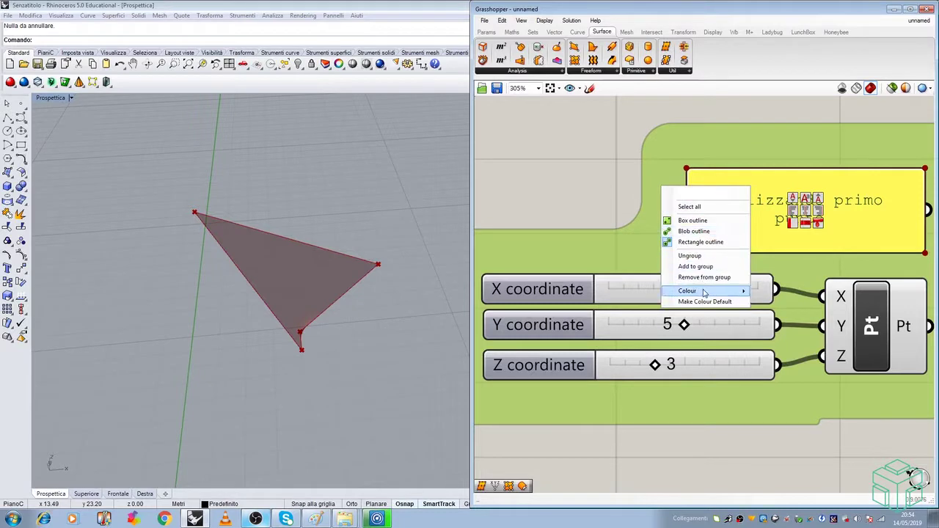
mouse_move(703, 290)
drag(832, 437, 857, 427)
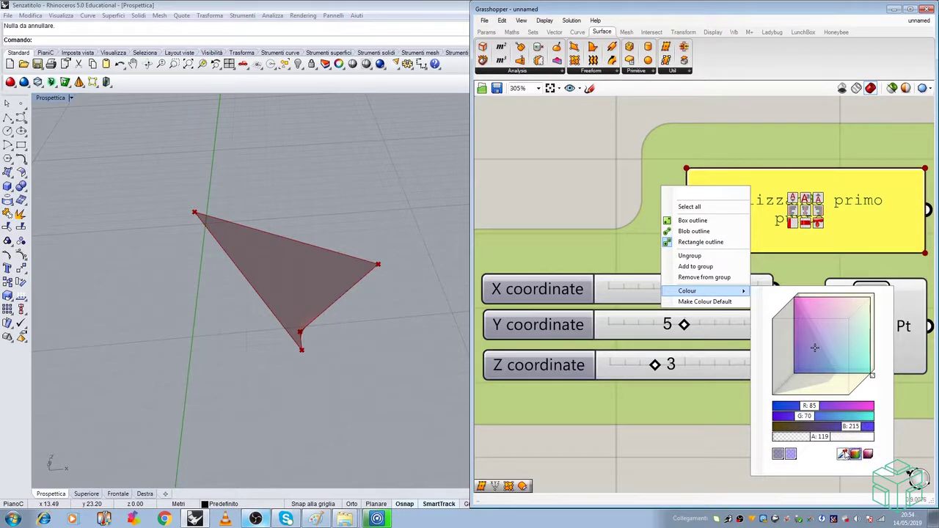
mouse_move(845, 339)
mouse_down()
mouse_move(854, 308)
mouse_move(835, 316)
mouse_up()
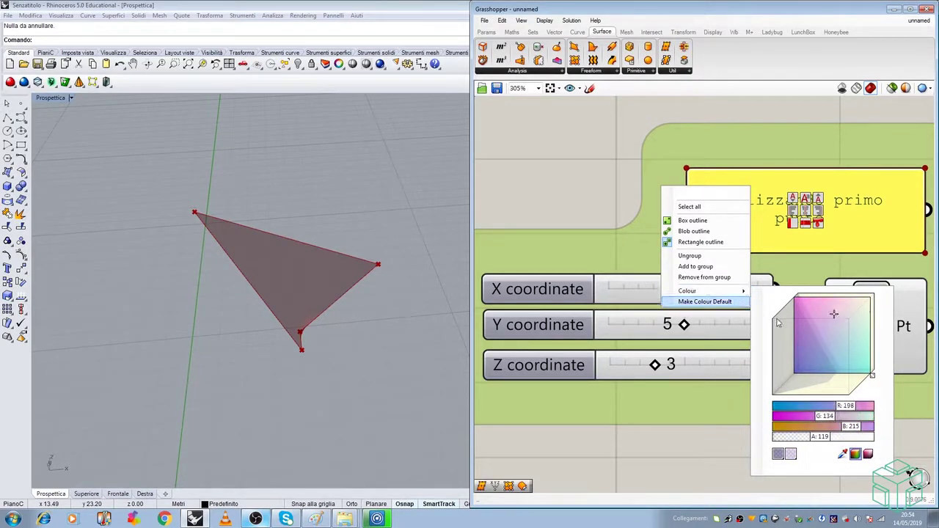
mouse_move(730, 292)
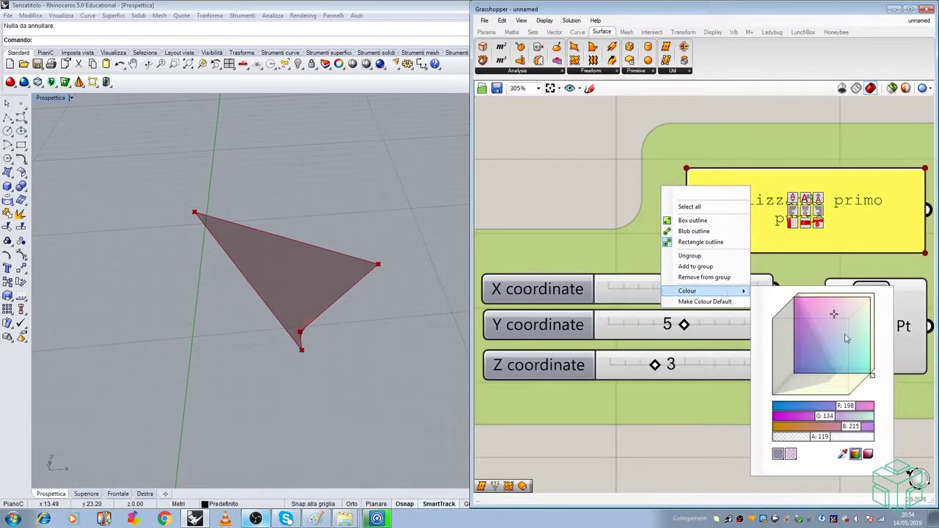
click(788, 455)
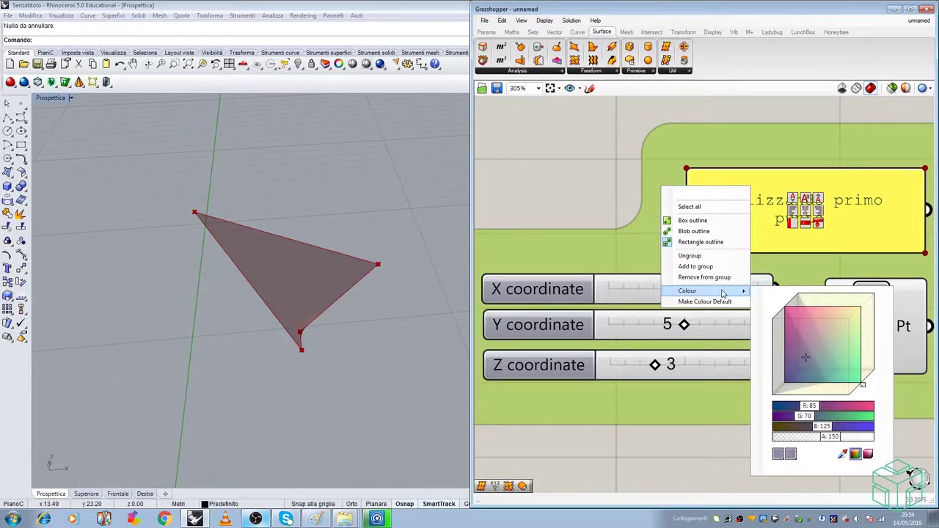
Open the colour picker for the first point's group and switch it to HSV mode and back to RGB.
right_click(656, 245)
mouse_move(696, 351)
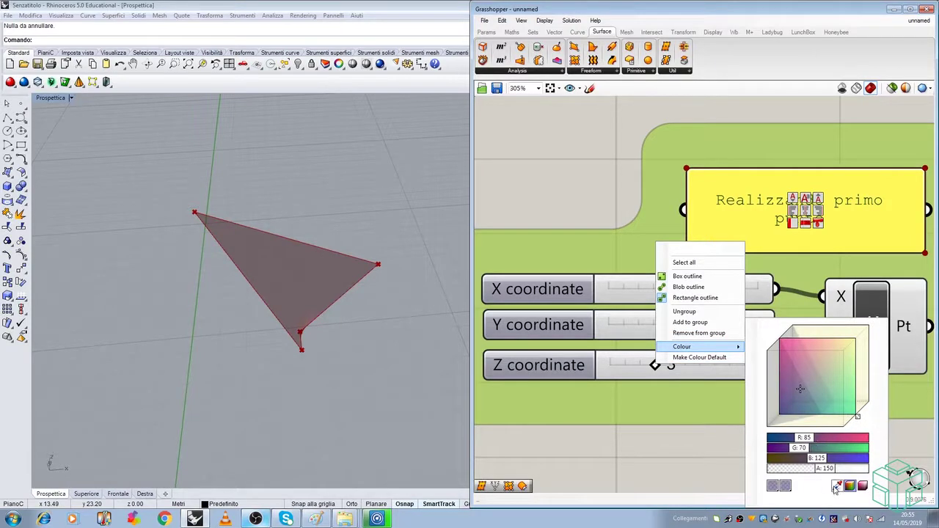
click(864, 487)
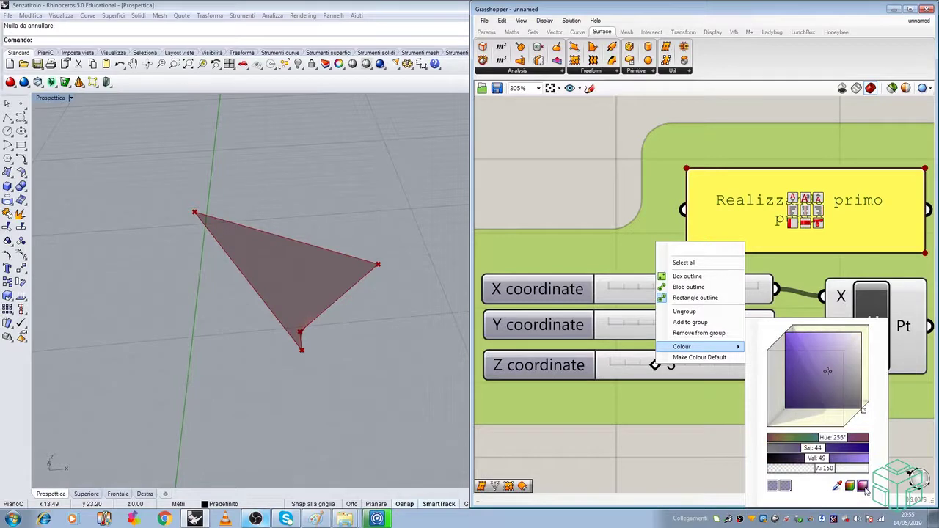
click(850, 487)
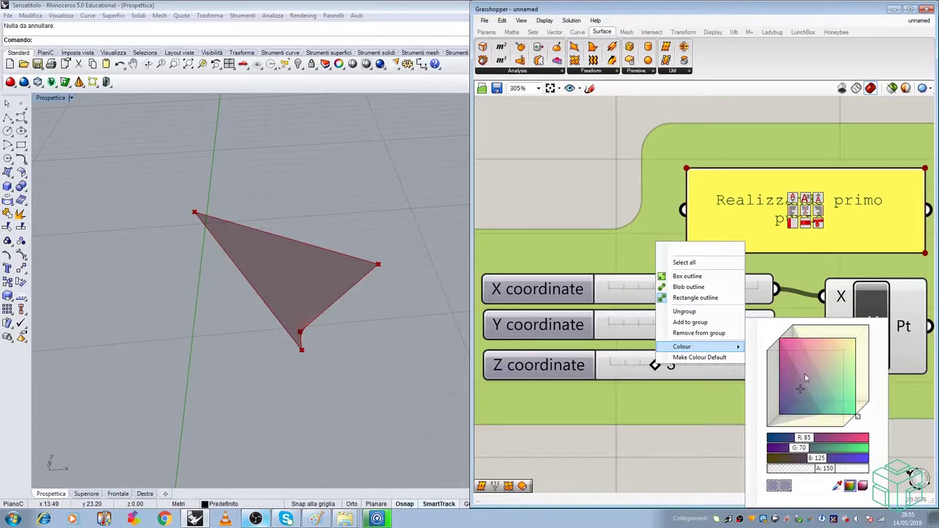
Try other colours on the first point's group, including R 54, G 16, B 125 with alpha 255, and restore the original colour.
mouse_move(806, 378)
mouse_down()
mouse_move(842, 358)
mouse_move(819, 345)
mouse_move(779, 418)
mouse_move(834, 373)
mouse_move(827, 370)
mouse_up()
drag(826, 469, 868, 475)
drag(826, 387, 785, 402)
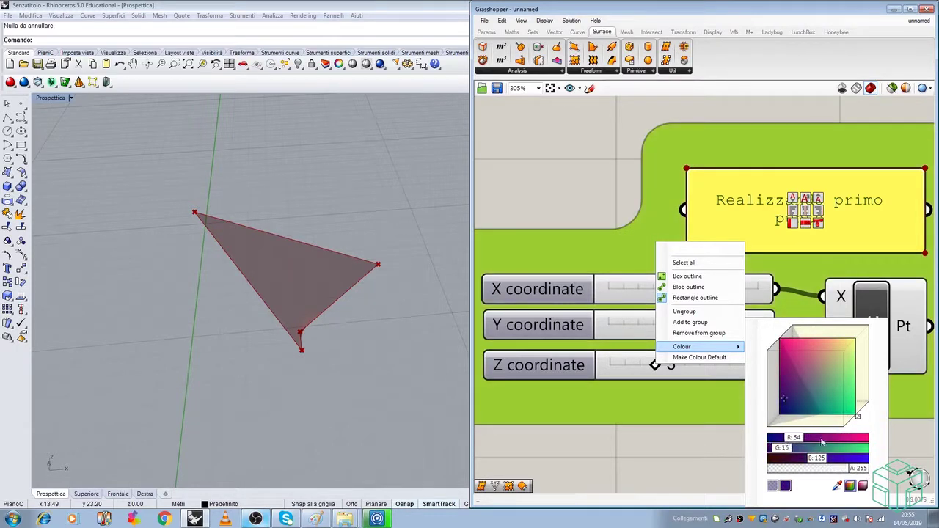
mouse_move(855, 473)
mouse_down()
mouse_move(768, 473)
mouse_move(866, 475)
mouse_move(844, 459)
mouse_move(870, 461)
mouse_move(821, 460)
mouse_move(870, 449)
mouse_up()
mouse_move(798, 444)
mouse_down()
mouse_move(851, 441)
mouse_move(801, 443)
mouse_move(804, 460)
mouse_move(778, 460)
mouse_up()
click(774, 485)
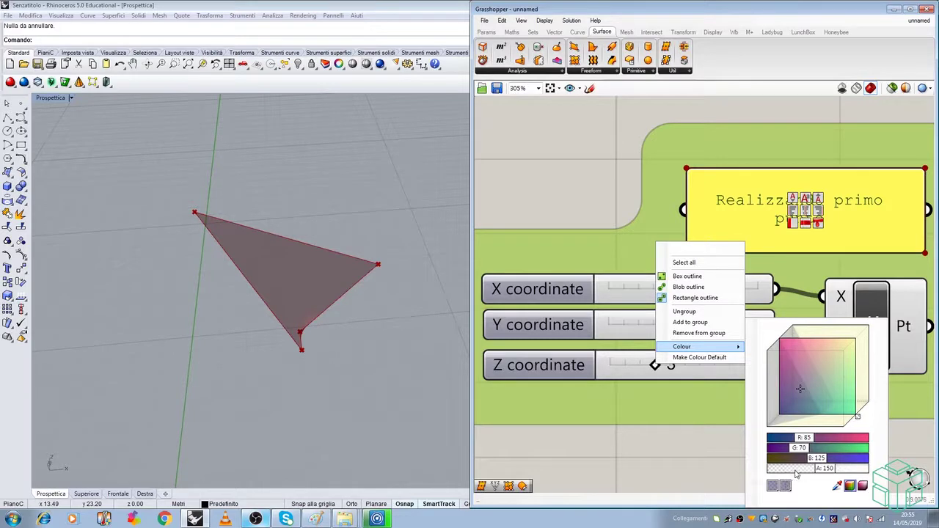
mouse_move(813, 460)
mouse_down()
mouse_move(773, 460)
mouse_move(846, 459)
mouse_move(818, 470)
mouse_move(829, 470)
mouse_move(825, 477)
mouse_move(794, 481)
mouse_move(827, 475)
mouse_move(801, 476)
mouse_up()
click(774, 488)
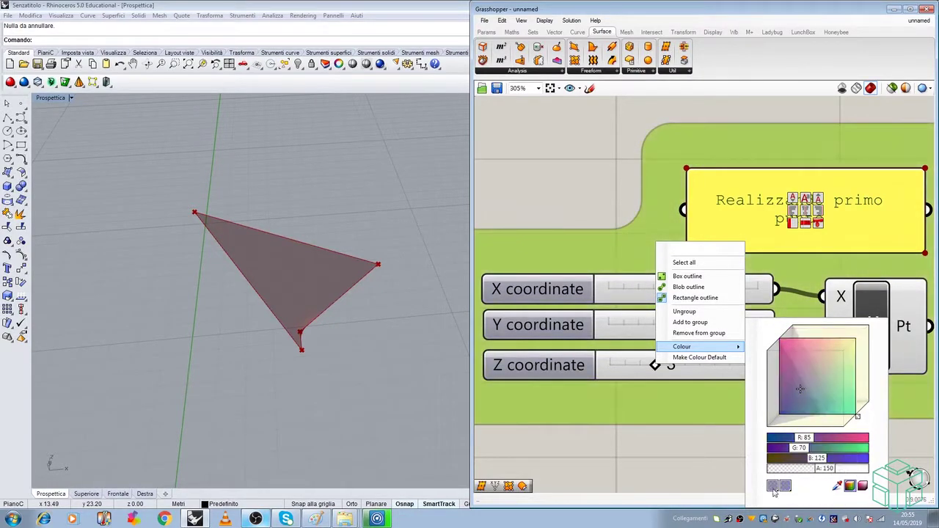
Set the first point's group to an opaque turquoise with R 126, G 215, B 207 and alpha 255.
drag(821, 469, 889, 481)
mouse_move(817, 459)
mouse_down()
mouse_move(792, 461)
mouse_move(845, 458)
mouse_move(817, 439)
mouse_up()
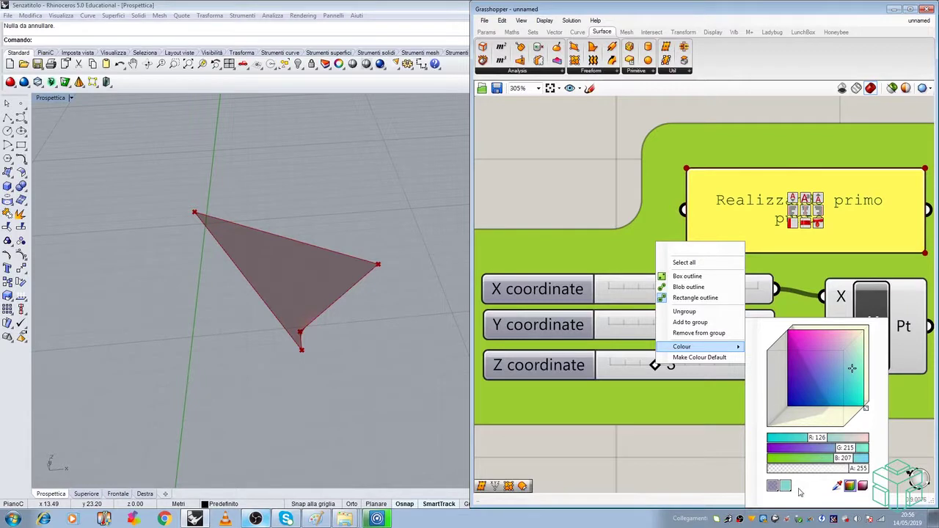
click(648, 238)
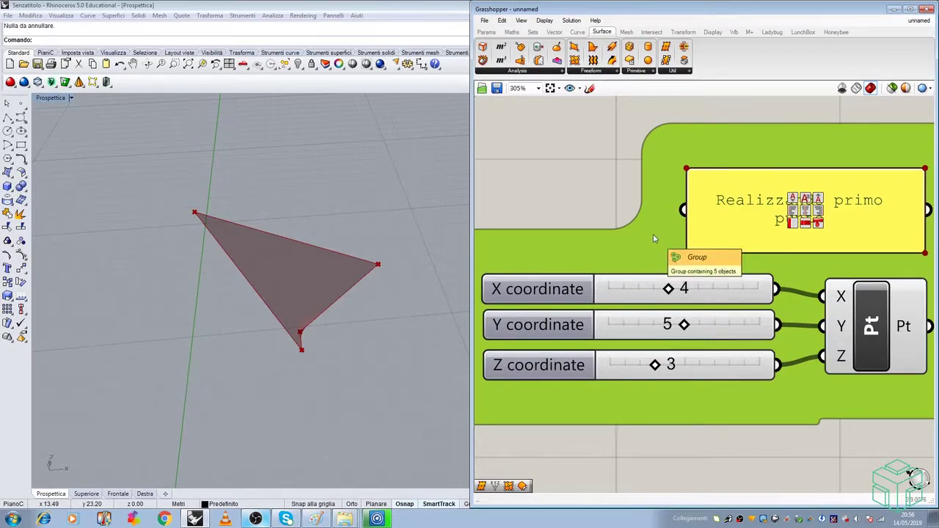
right_click(654, 239)
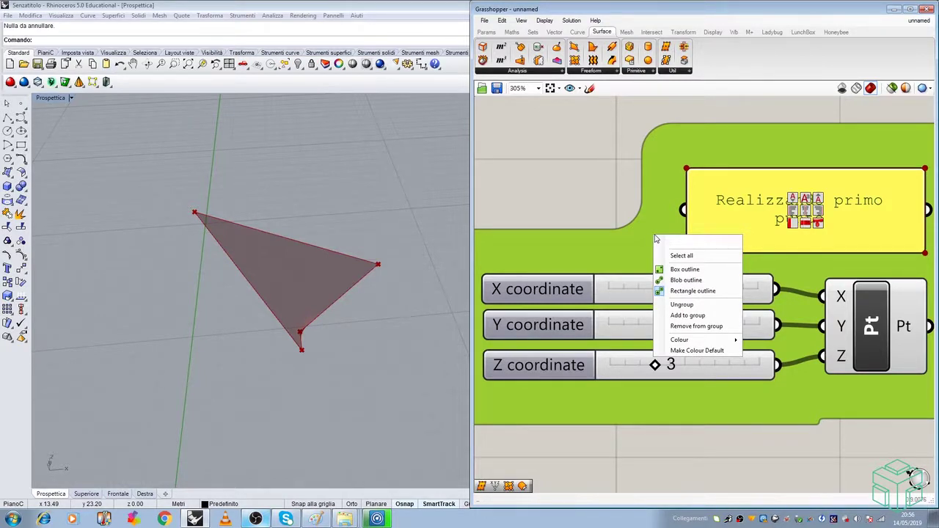
scroll(549, 157, down, 5)
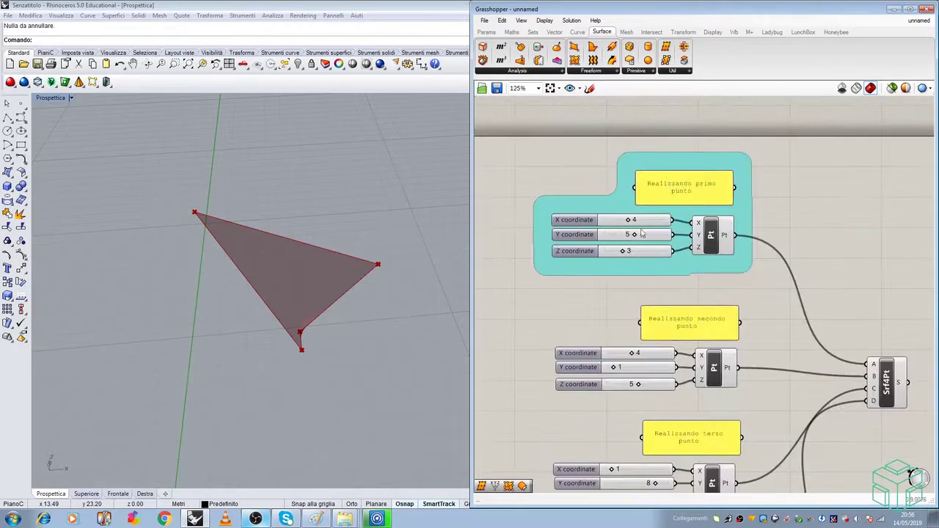
Group the "Realizzando secondo punto" panel with its three coordinate sliders and Construct Point component.
scroll(625, 190, up, 4)
drag(494, 200, 820, 400)
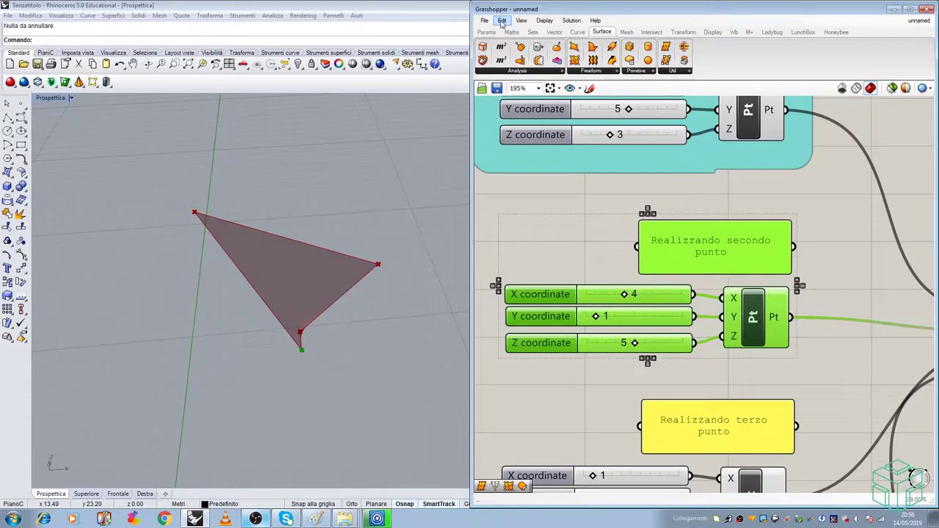
click(502, 21)
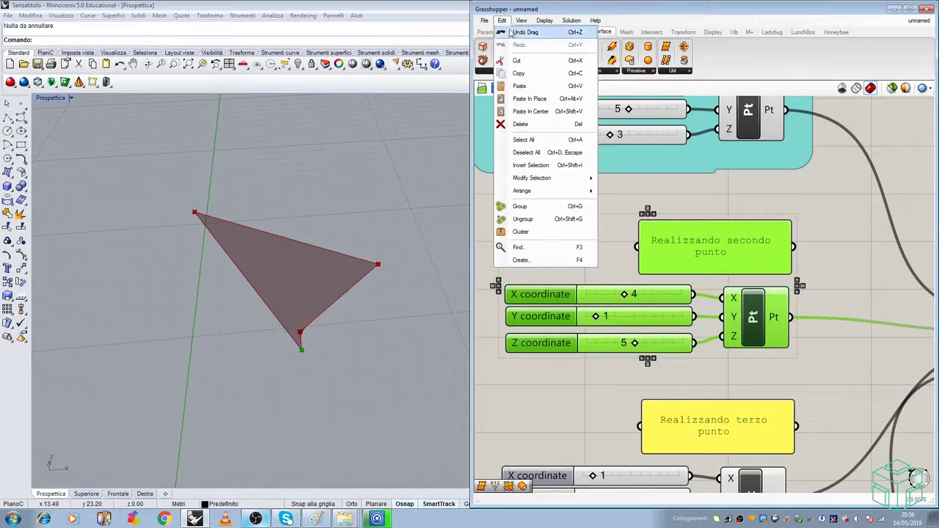
click(527, 206)
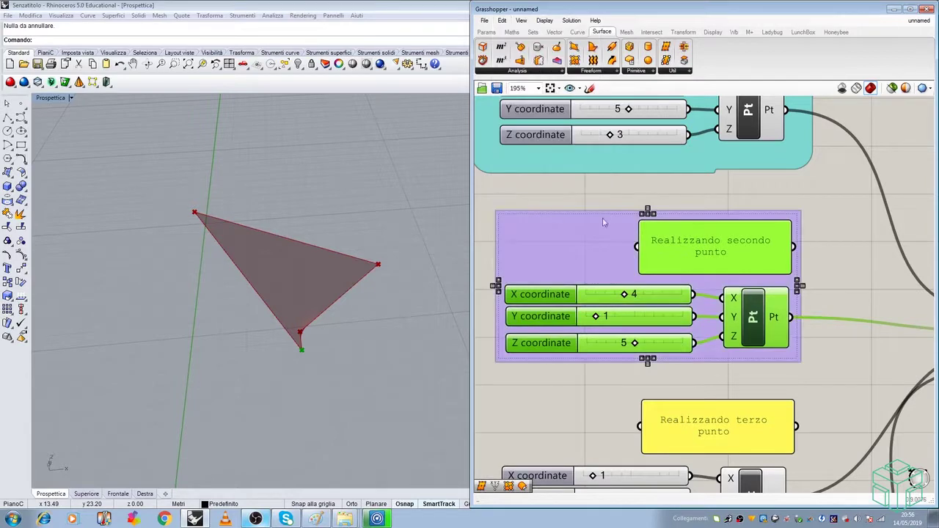
Group the "Realizzando terzo punto" panel with its three coordinate sliders and Construct Point component.
scroll(629, 192, down, 3)
drag(513, 215, 727, 341)
click(502, 20)
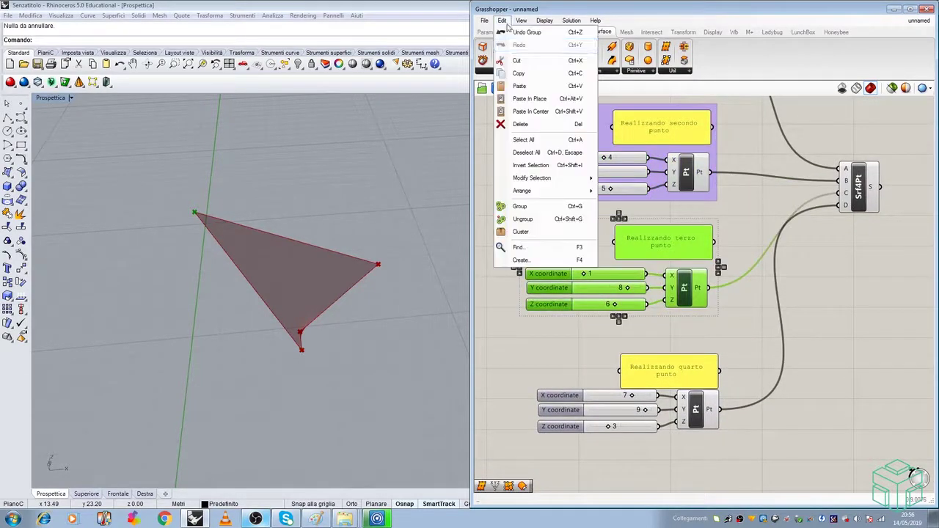
click(526, 207)
Group the "Realizzando quarto punto" panel with its three coordinate sliders and Construct Point component, then clear the selection.
mouse_move(570, 237)
right_down()
mouse_move(576, 185)
mouse_move(567, 224)
right_up()
drag(526, 245, 758, 388)
click(504, 22)
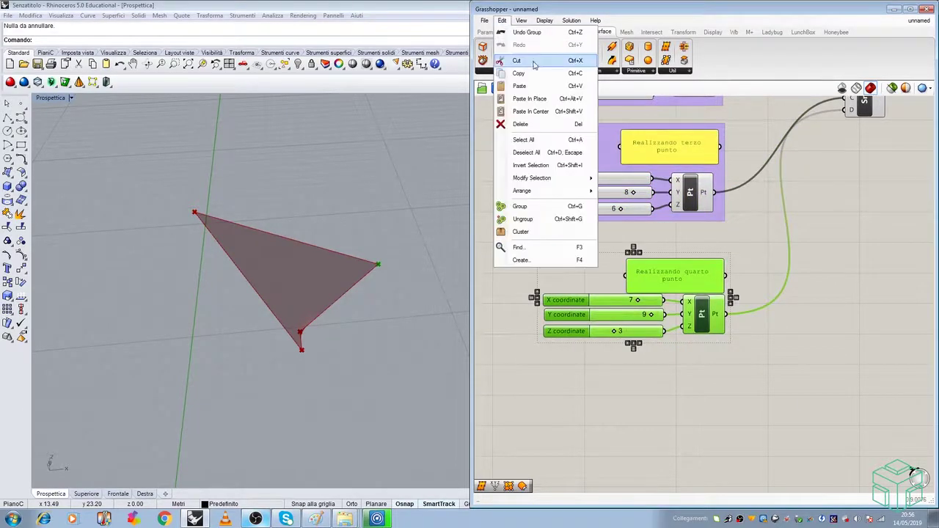
click(527, 205)
click(747, 243)
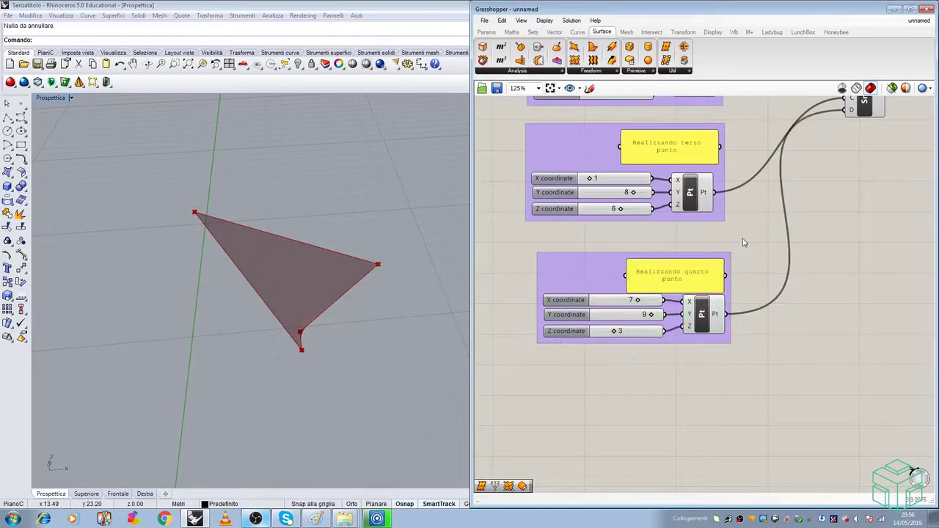
scroll(725, 249, down, 3)
scroll(723, 117, up, 2)
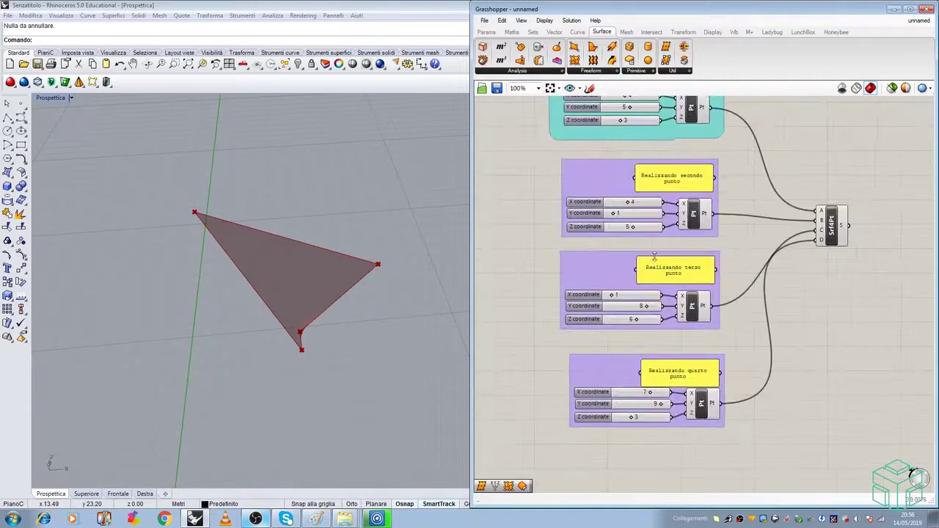
scroll(723, 118, down, 3)
scroll(646, 119, up, 1)
scroll(646, 119, down, 1)
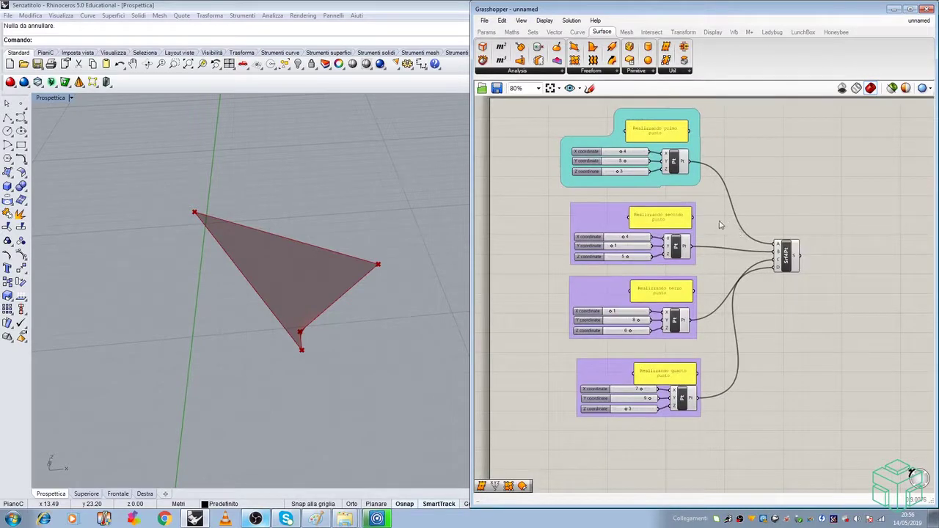
Collapse the second point's panel, three coordinate sliders and Construct Point component into a single cluster.
scroll(669, 229, up, 3)
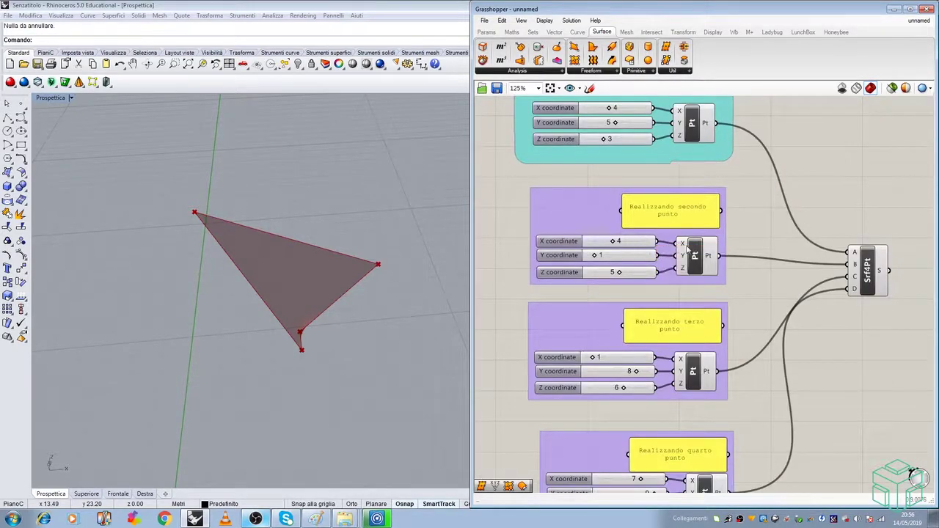
scroll(743, 279, down, 1)
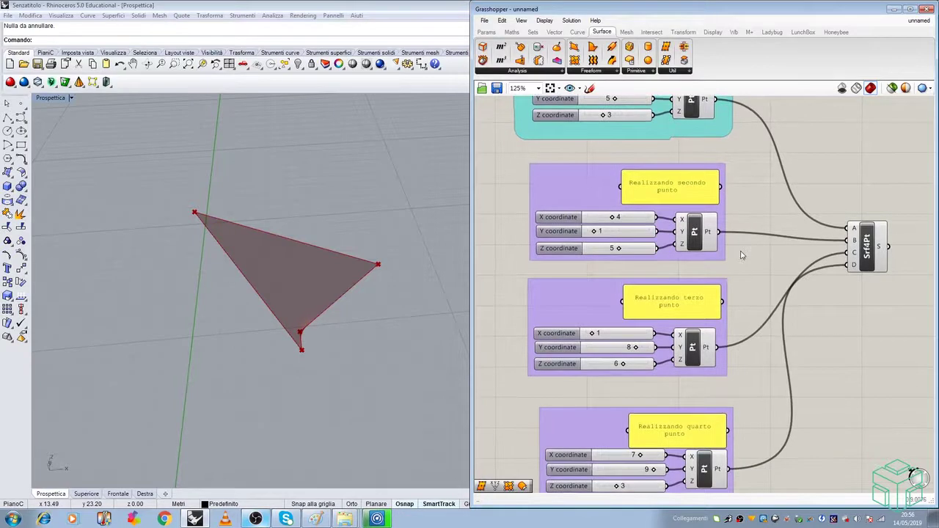
right_drag(753, 273, 748, 356)
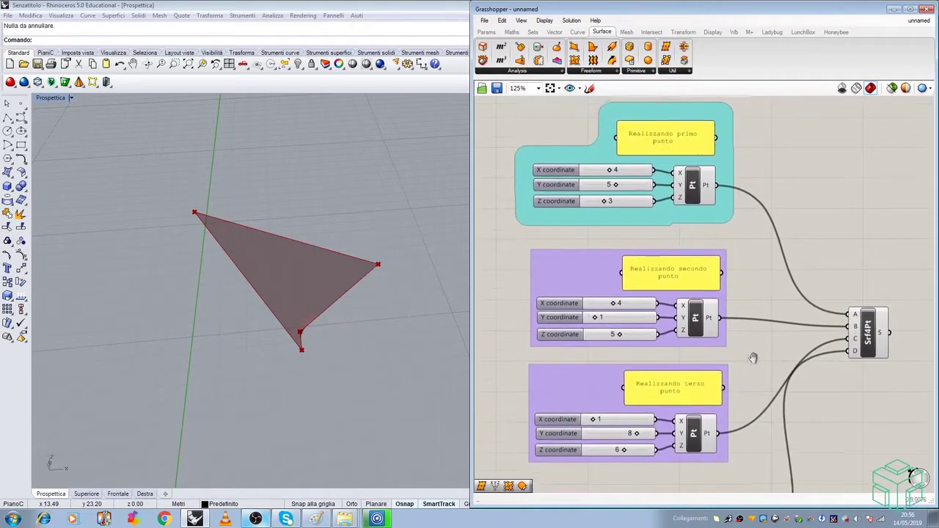
drag(517, 239, 748, 364)
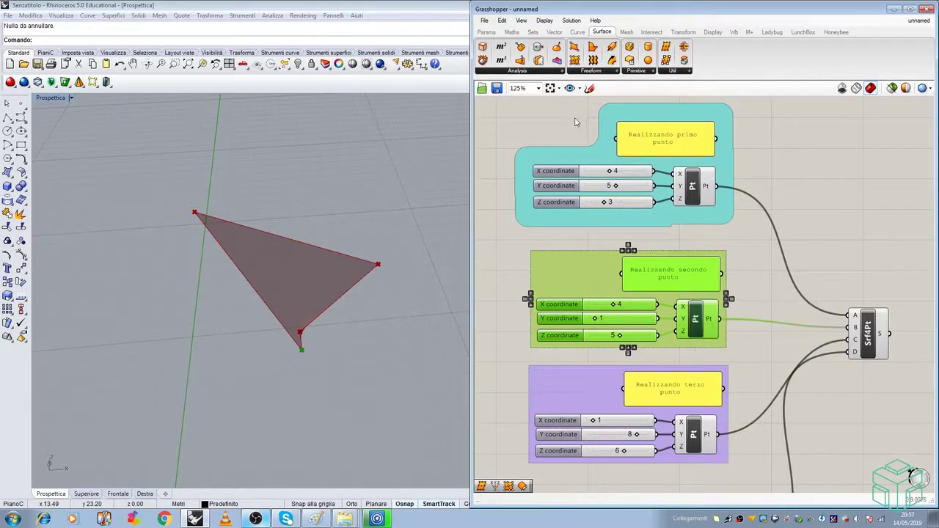
click(624, 238)
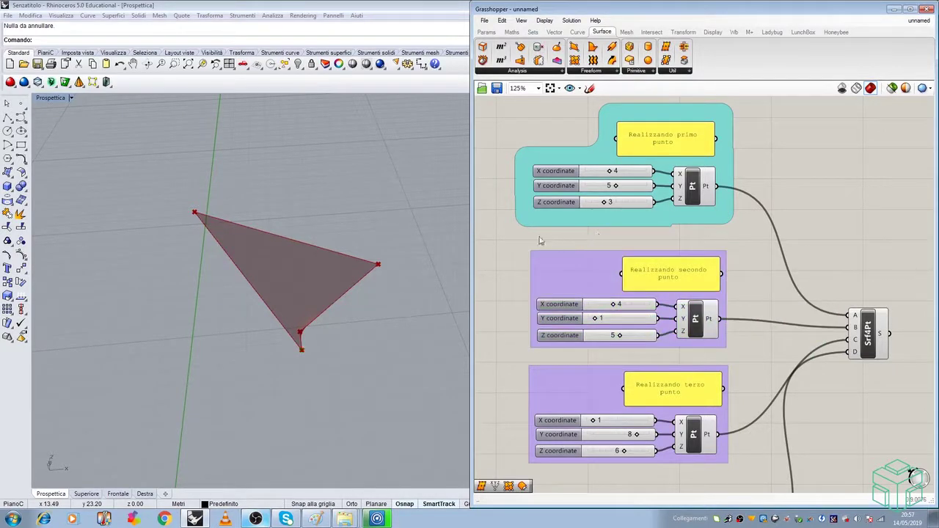
drag(521, 237, 763, 384)
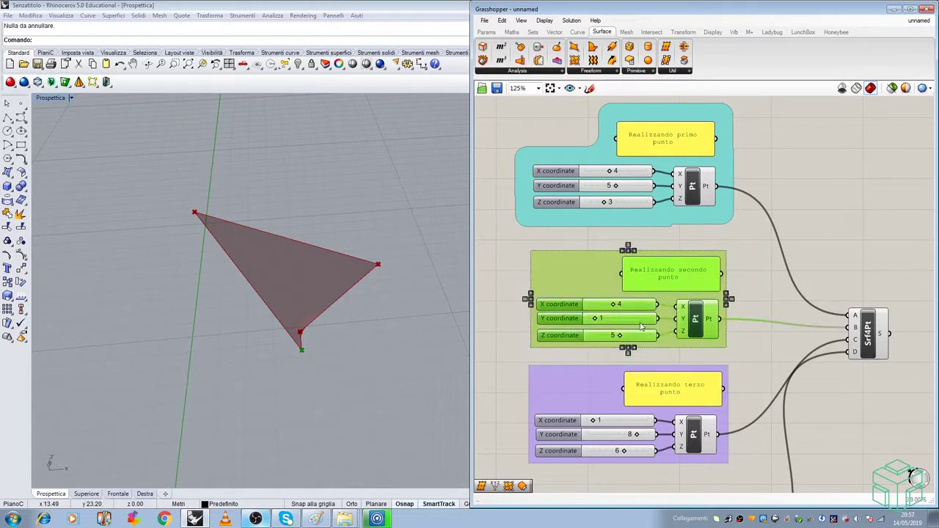
click(502, 20)
click(520, 231)
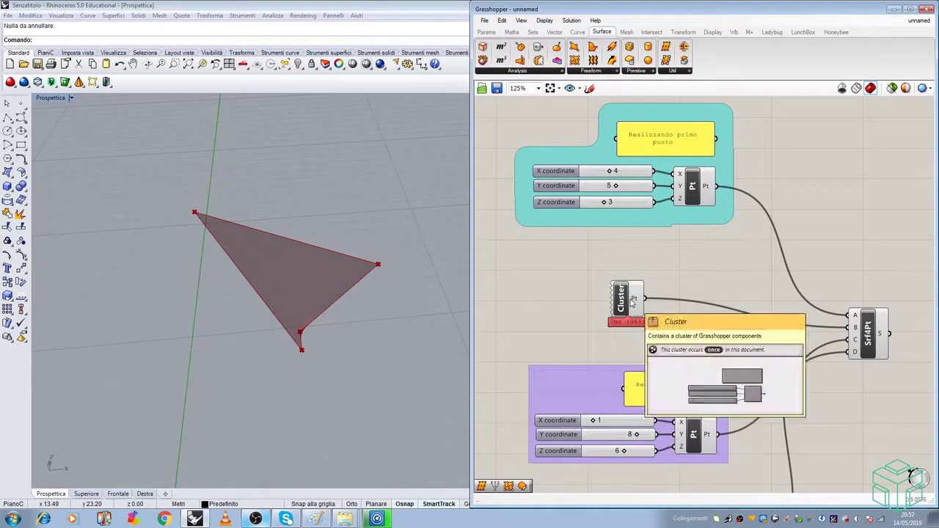
Reposition the cluster slightly closer to the 4Point Surface component, between the first and third point groups, and deselect it.
scroll(632, 301, up, 4)
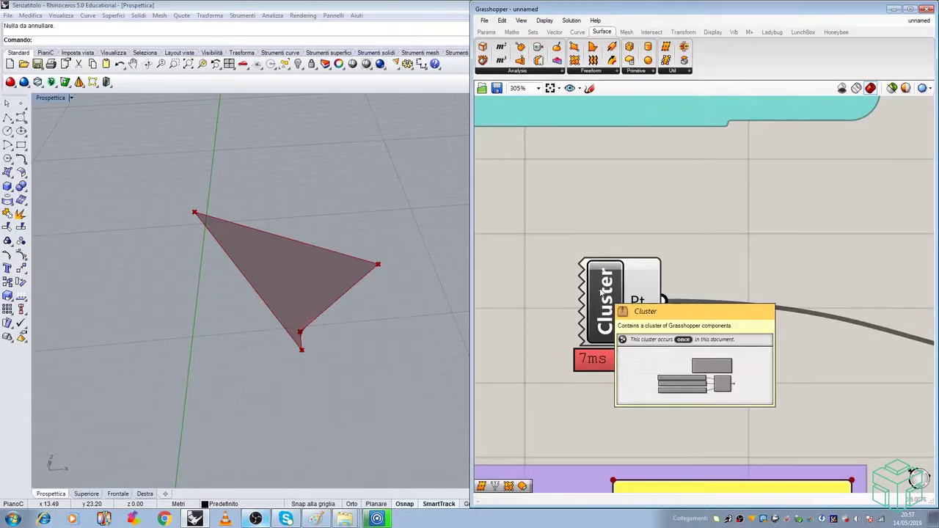
scroll(600, 291, down, 3)
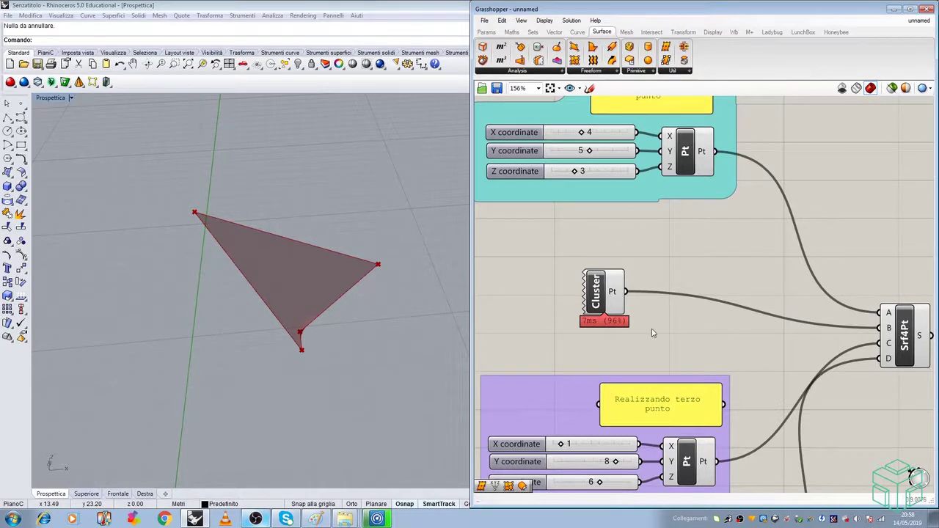
drag(608, 306, 661, 313)
click(625, 237)
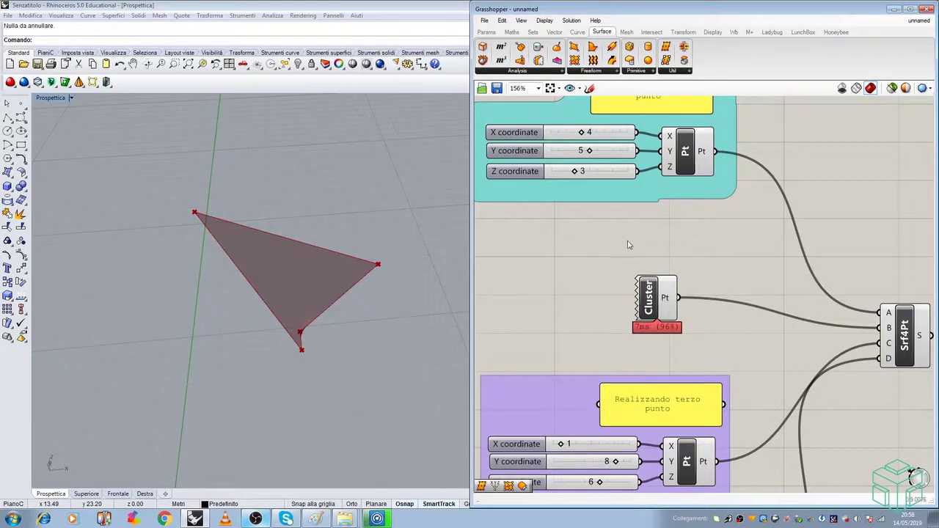
scroll(646, 220, down, 1)
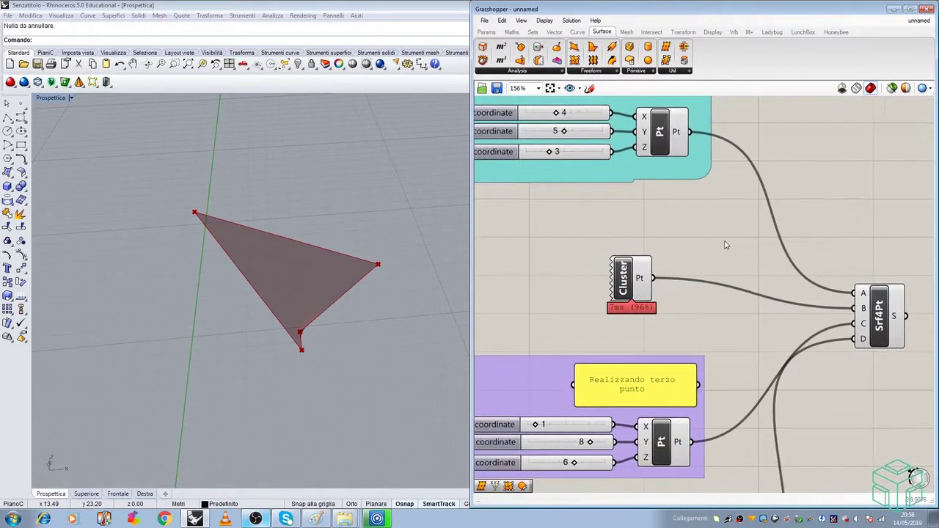
scroll(726, 248, down, 2)
right_drag(727, 250, 730, 229)
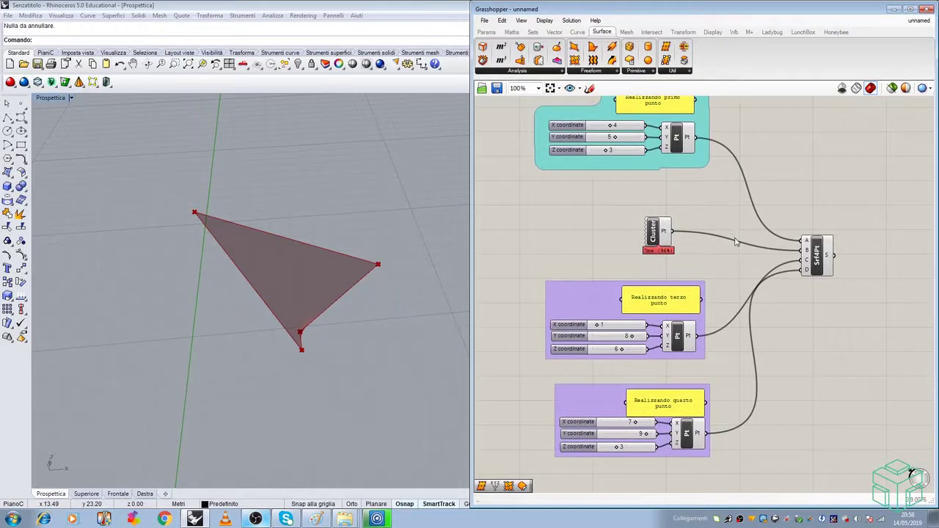
Move the first point's turquoise group slightly down towards the cluster and clear the selection.
right_drag(702, 209, 680, 206)
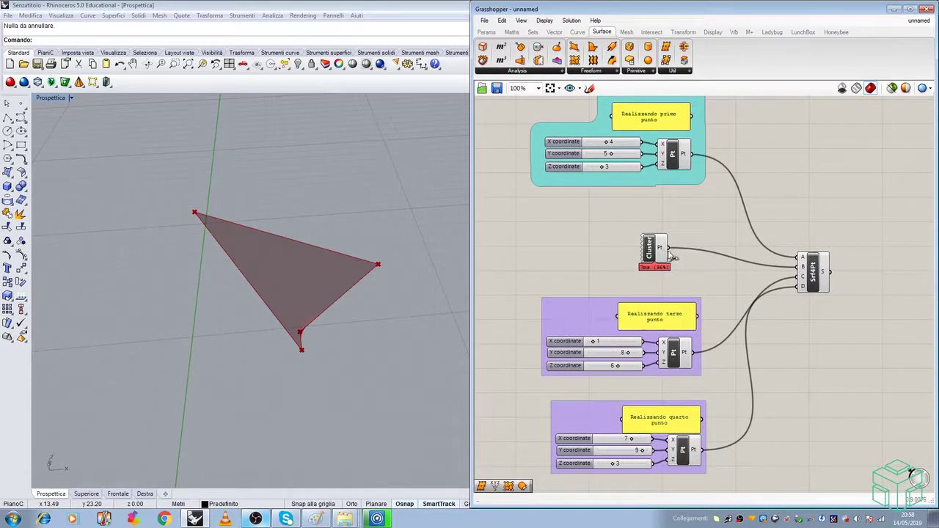
drag(695, 132, 697, 154)
click(770, 187)
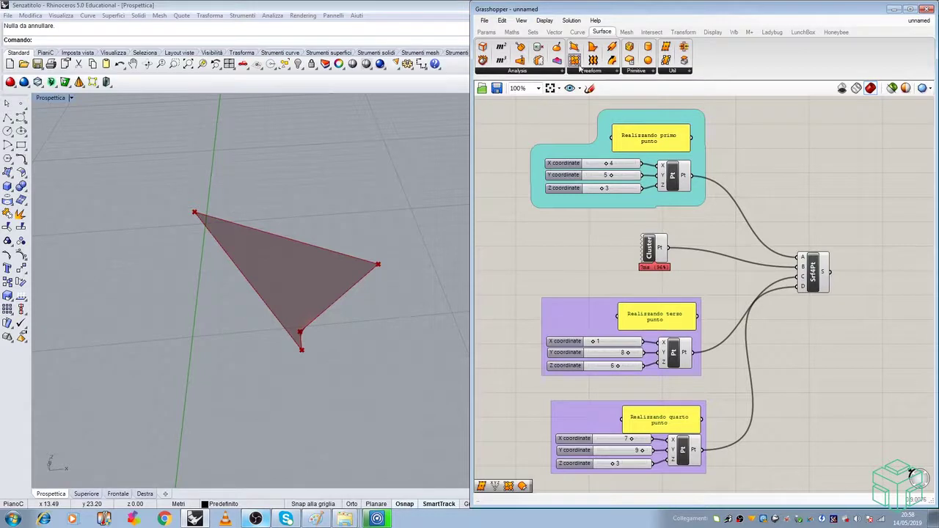
Examine the display options and the list of available canvas widgets.
click(521, 21)
click(522, 22)
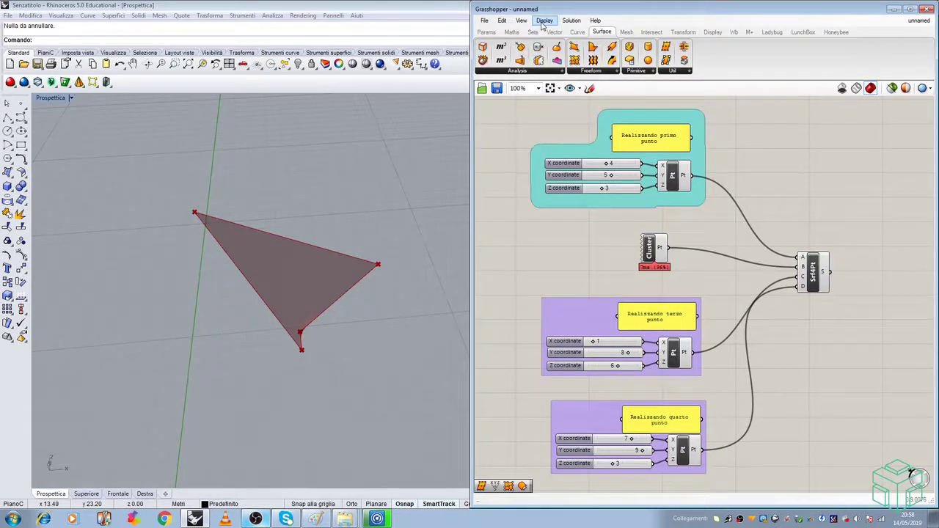
click(542, 22)
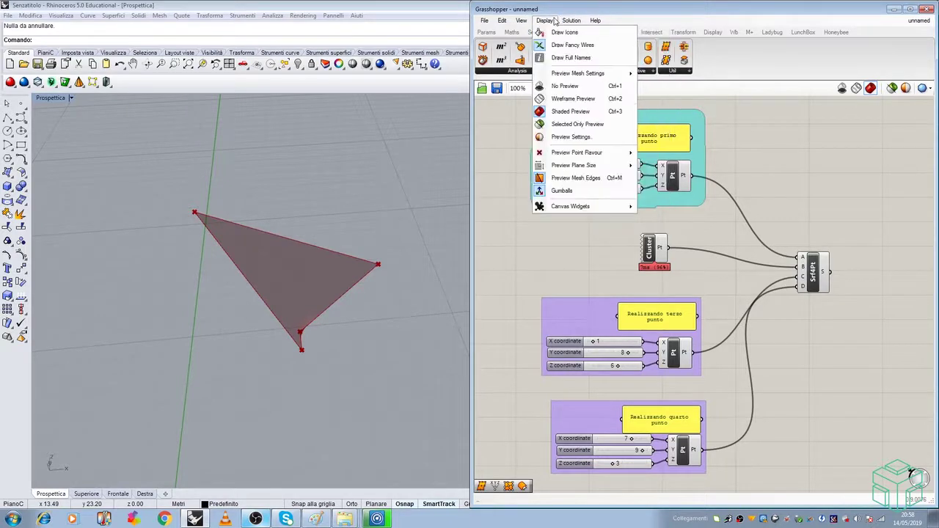
mouse_move(581, 208)
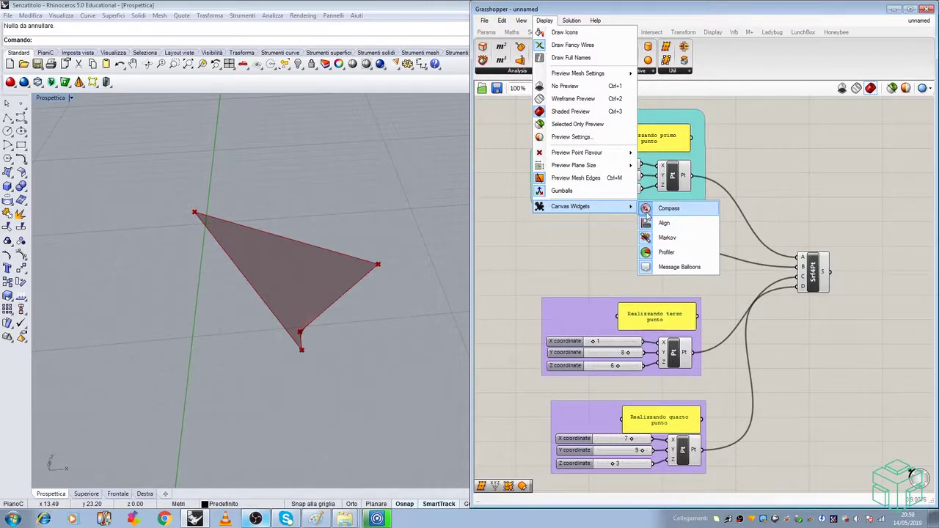
click(870, 151)
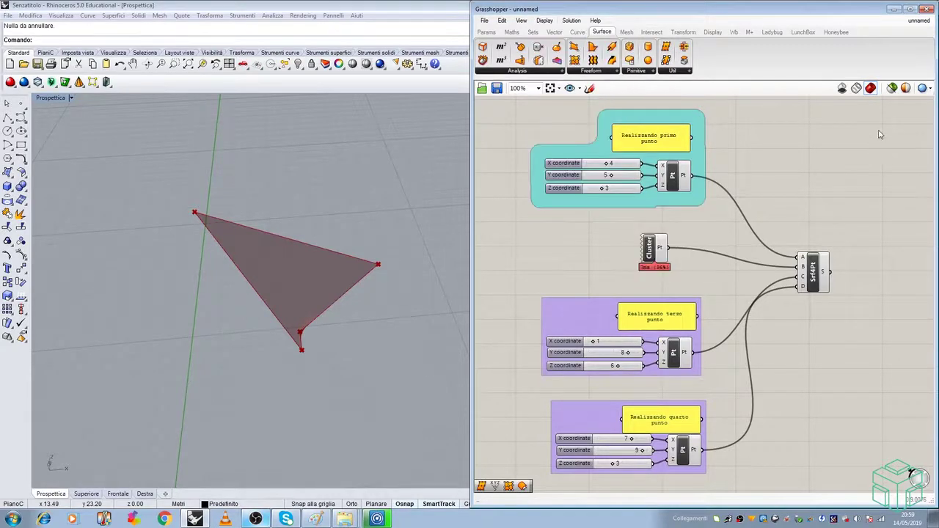
Maximise the Grasshopper window and review the Compass entry among the canvas widgets.
click(911, 8)
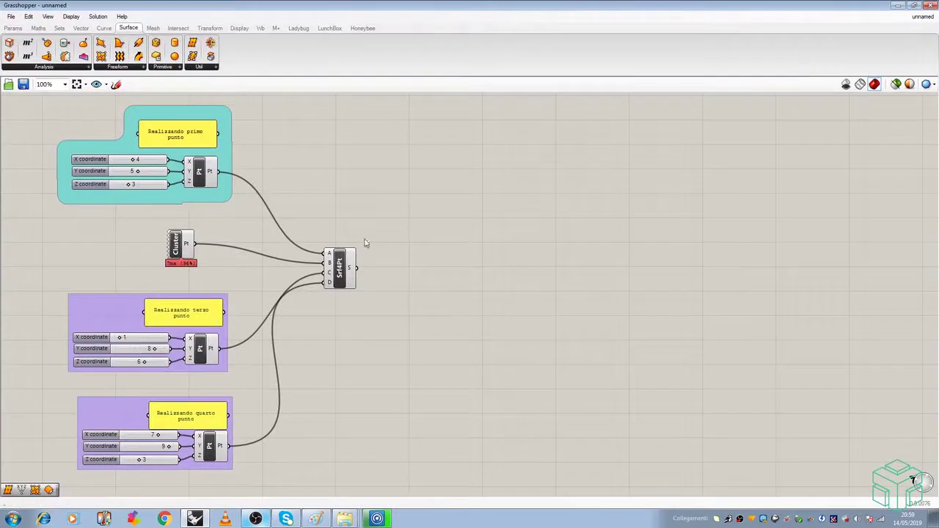
click(70, 16)
mouse_move(121, 203)
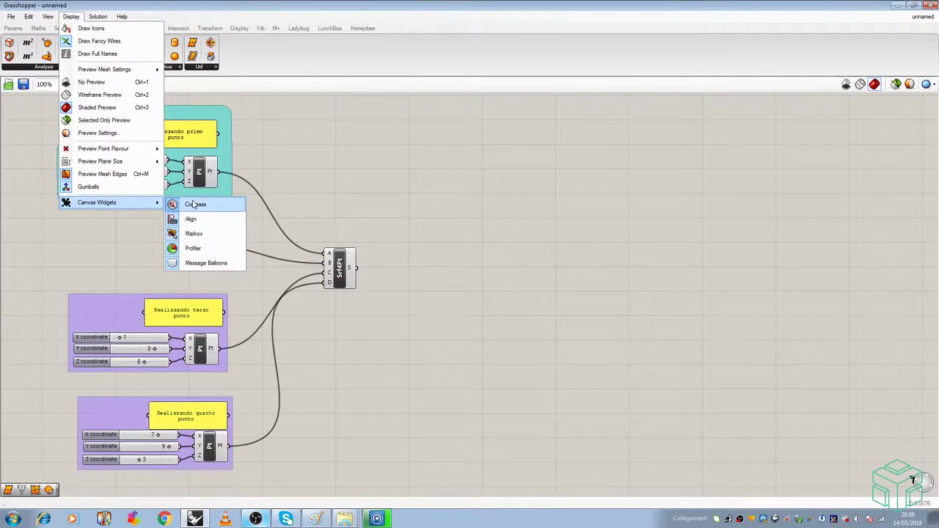
click(599, 250)
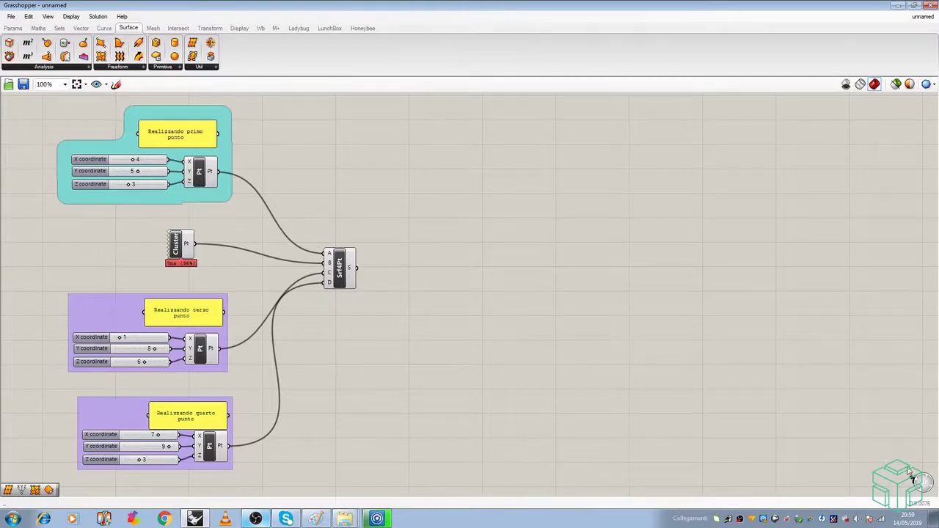
Examine the compass widget while viewing the canvas far away from the definition, and return to the components.
scroll(387, 181, down, 10)
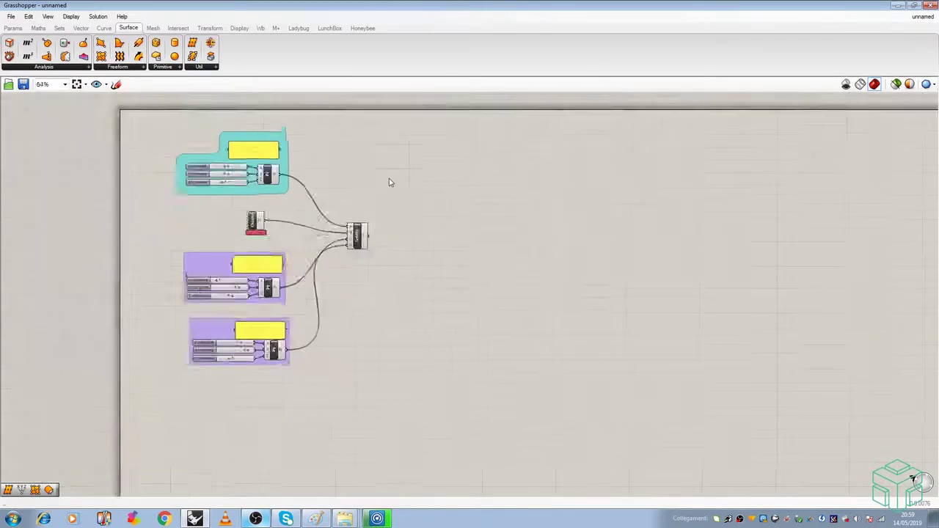
scroll(375, 189, down, 2)
double_click(709, 394)
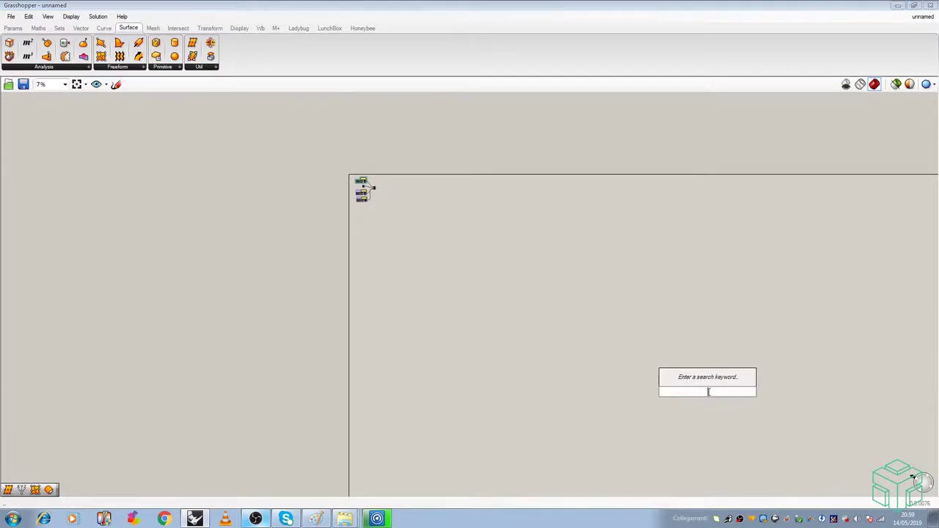
double_click(838, 412)
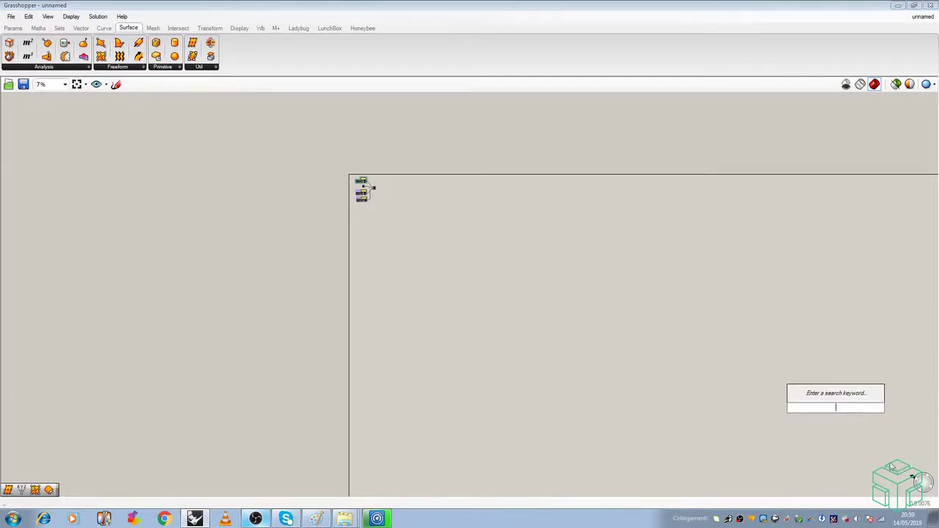
right_drag(719, 394, 606, 369)
scroll(355, 176, up, 10)
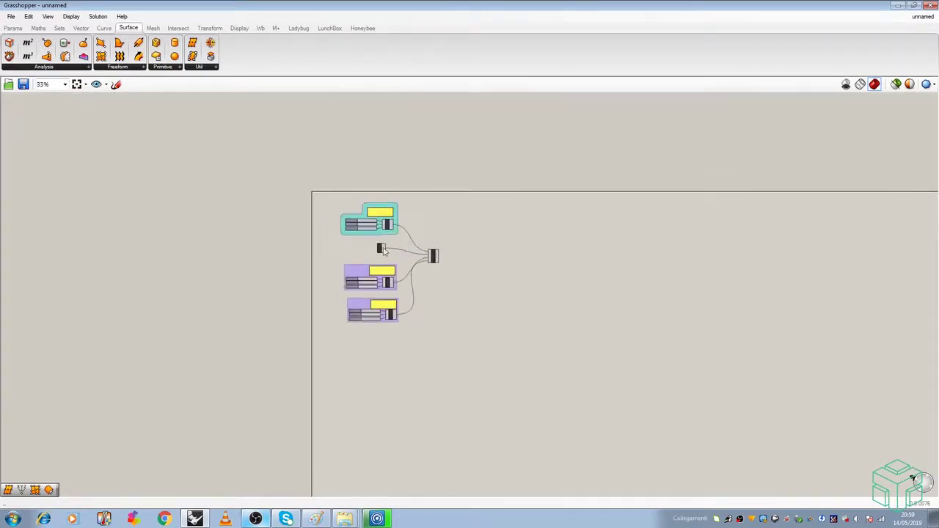
scroll(437, 268, down, 2)
scroll(434, 264, up, 2)
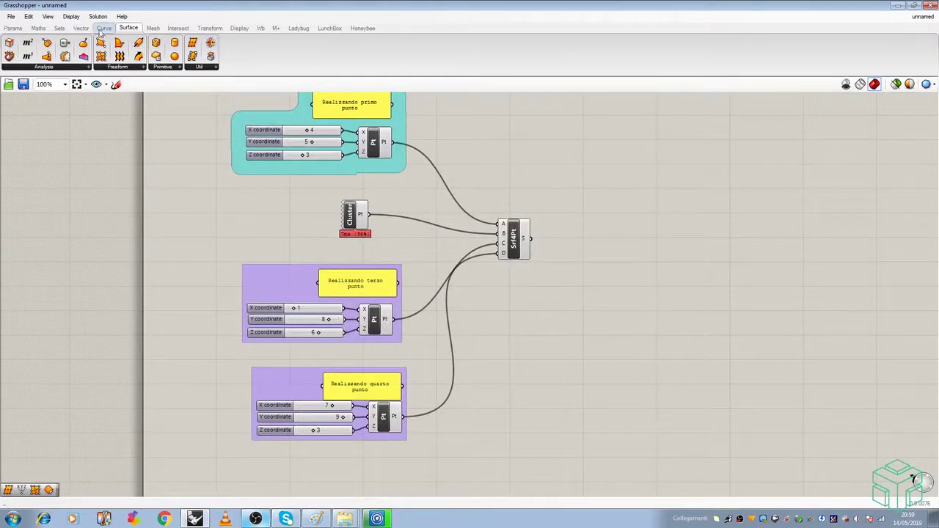
Review the Align canvas widget by window-selecting the first point's three coordinate sliders, and clear the selection.
click(71, 16)
mouse_move(134, 208)
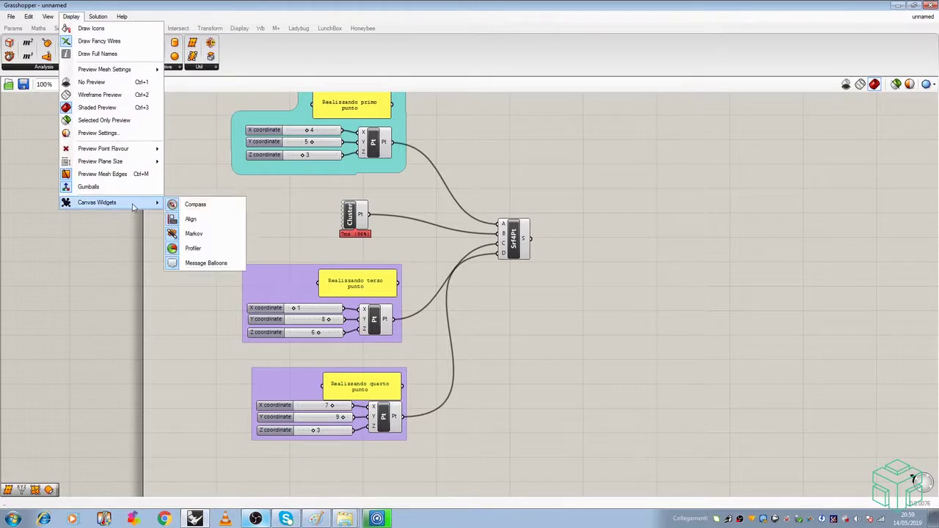
click(204, 220)
scroll(260, 96, up, 5)
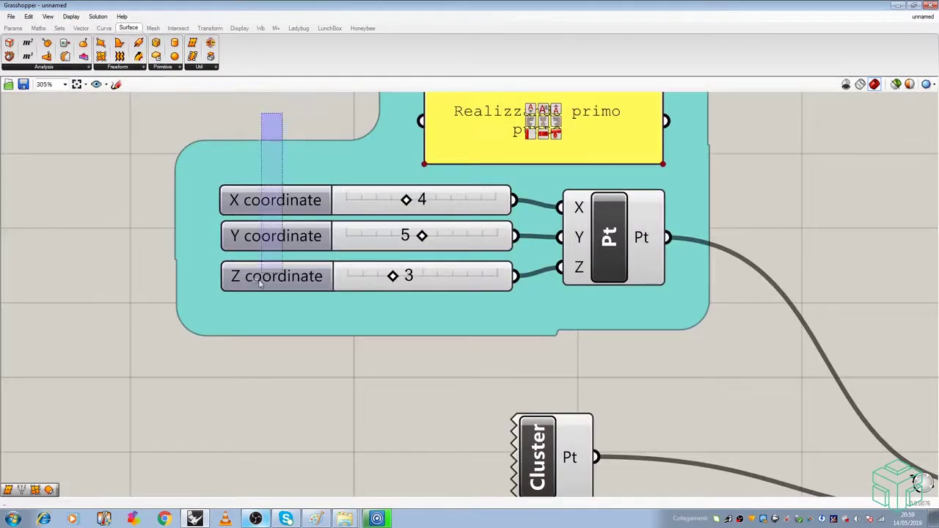
drag(264, 269, 223, 350)
scroll(216, 205, down, 4)
click(247, 190)
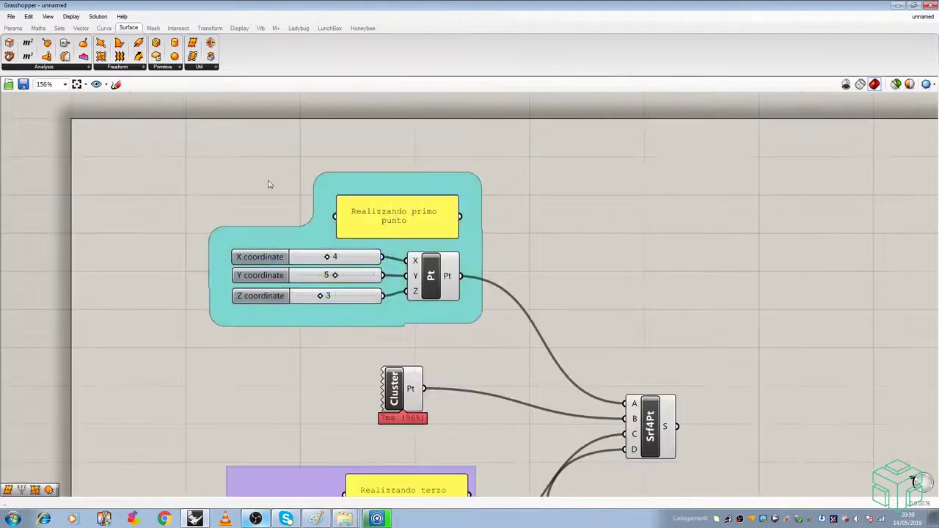
scroll(320, 212, up, 2)
drag(279, 164, 237, 394)
scroll(252, 276, up, 1)
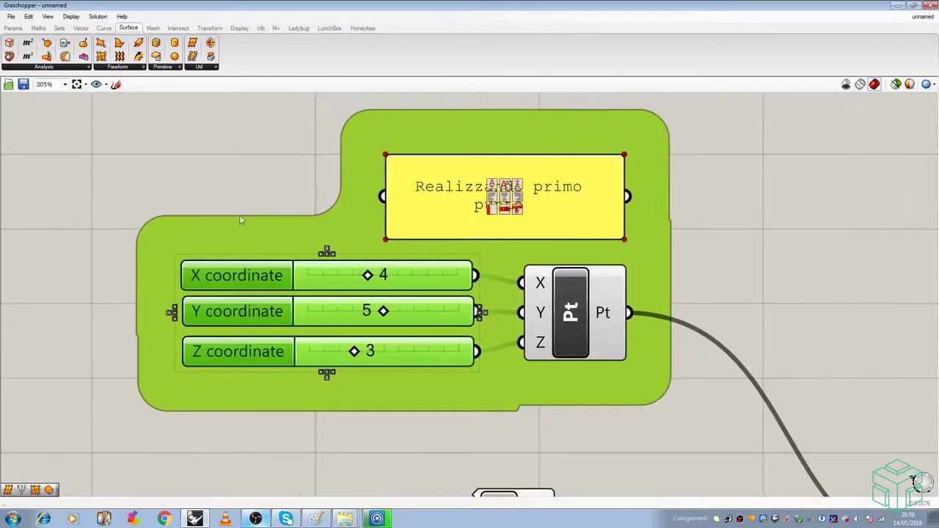
click(232, 155)
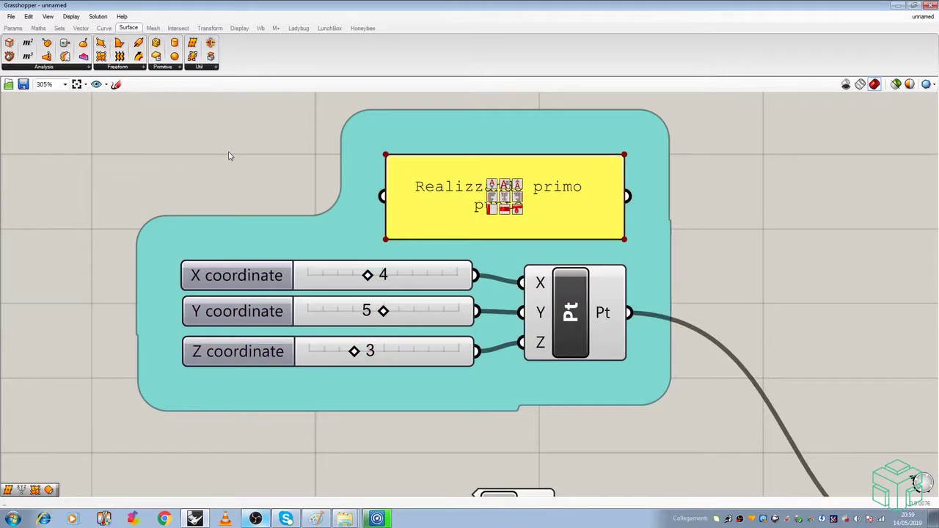
Add the first point's X, Y and Z coordinate sliders to the selection one by one to view their alignment handles, and deselect them.
click(255, 284)
shift+click(249, 314)
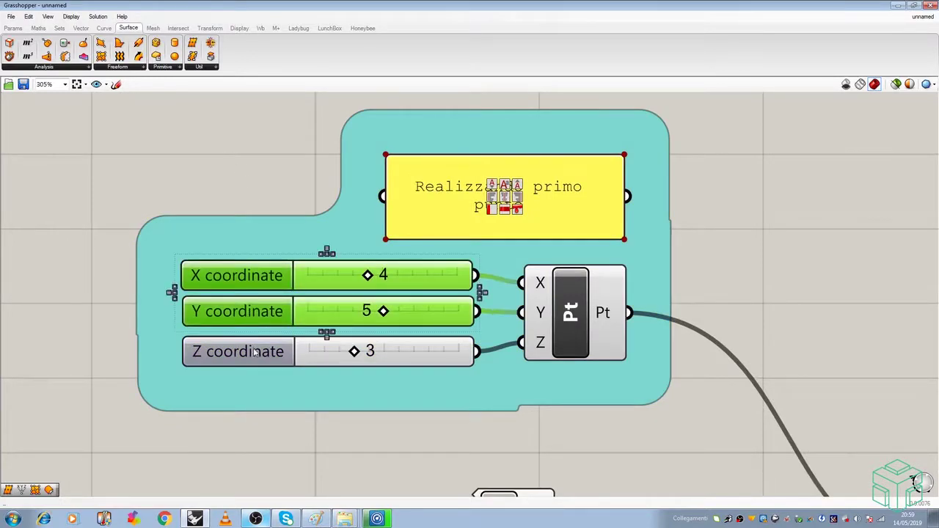
shift+click(257, 351)
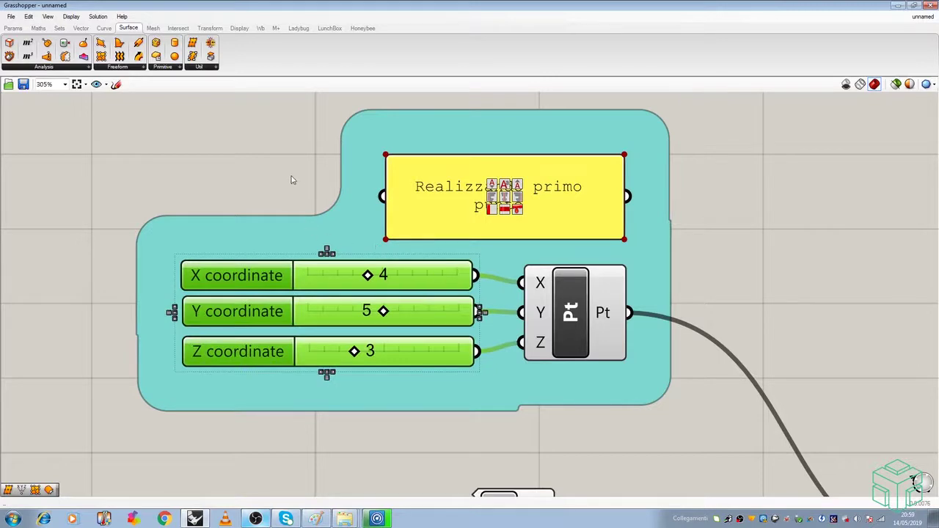
scroll(406, 197, down, 2)
click(325, 164)
scroll(352, 202, down, 2)
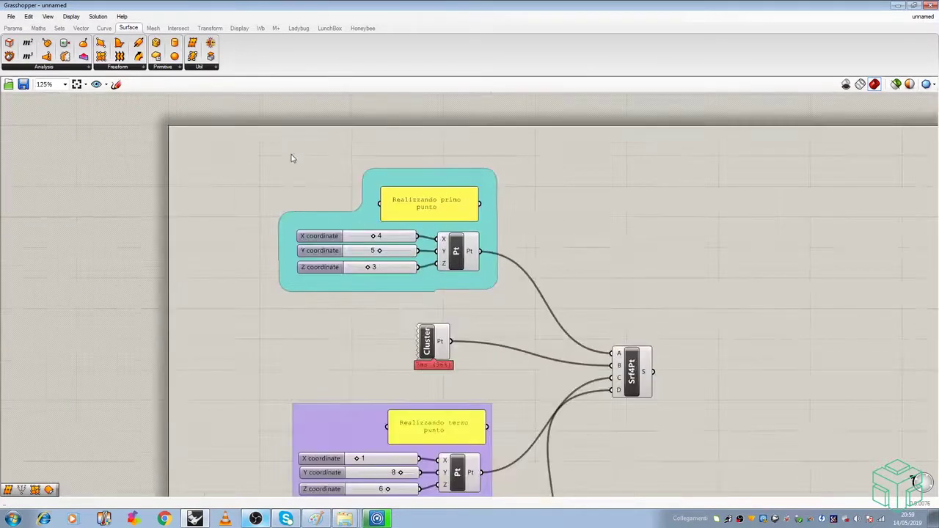
scroll(279, 229, up, 1)
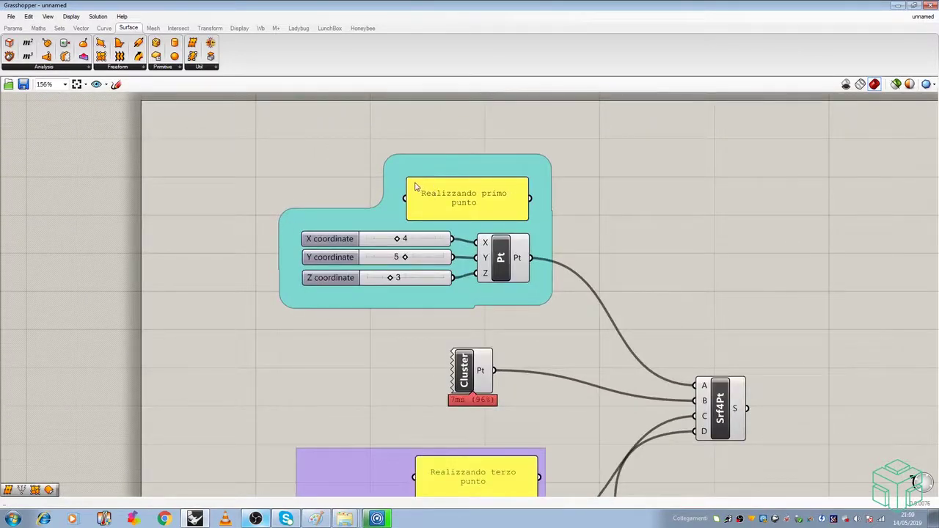
Window-select the first point's three coordinate sliders to view the Align widget handles around them, and clear the selection.
scroll(415, 183, up, 1)
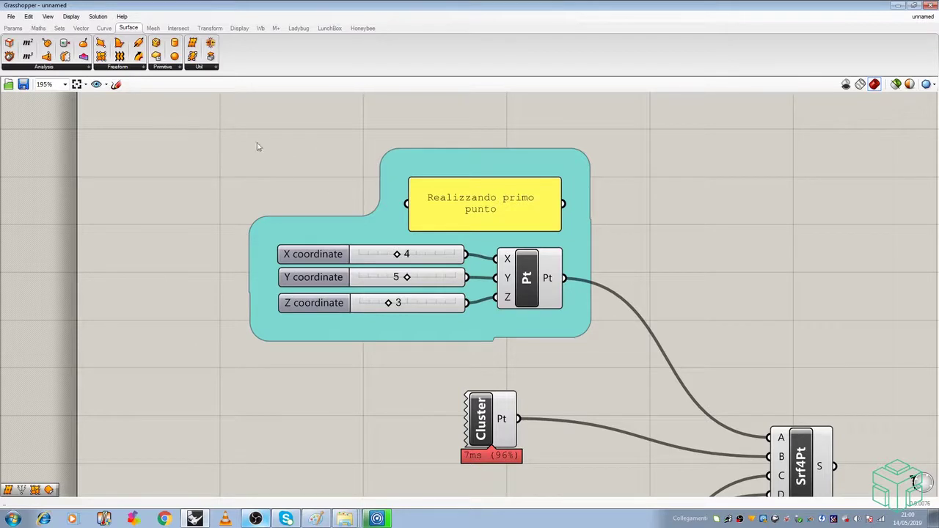
click(389, 165)
click(322, 147)
drag(324, 163, 206, 364)
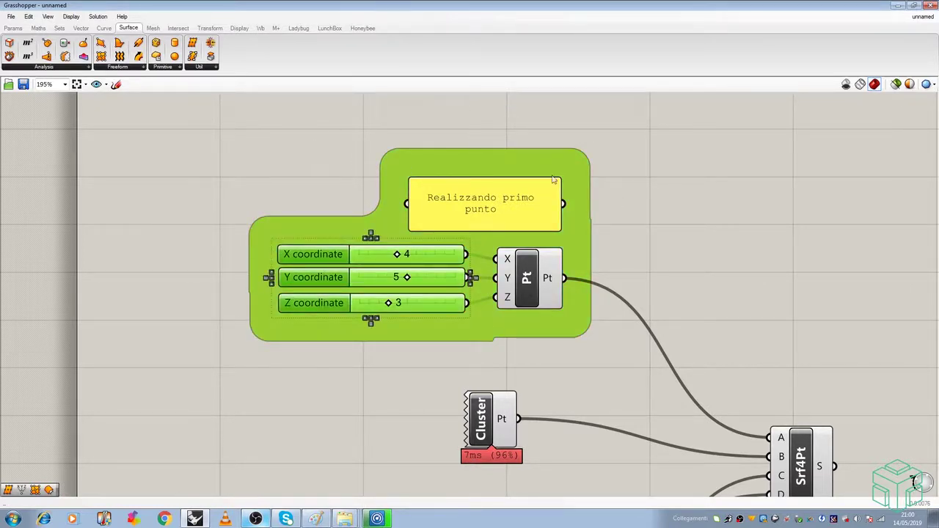
click(680, 248)
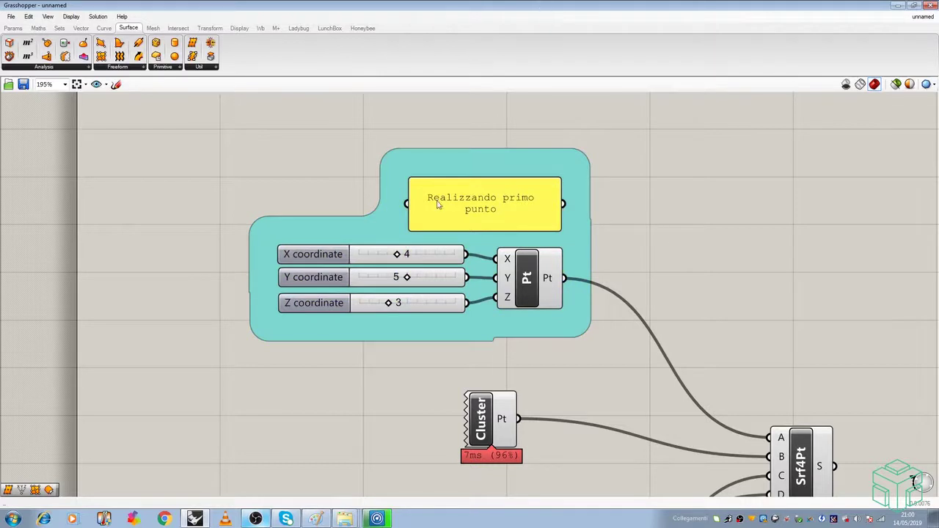
Select the first point's X, Y and Z coordinate sliders, align them in one column with the Align widget, and deselect them.
click(329, 260)
shift+click(332, 285)
shift+click(334, 304)
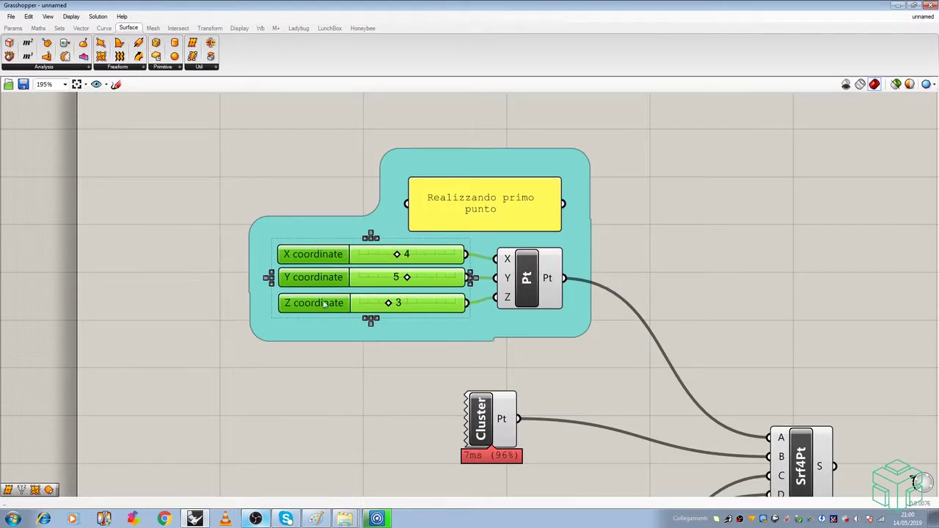
click(372, 239)
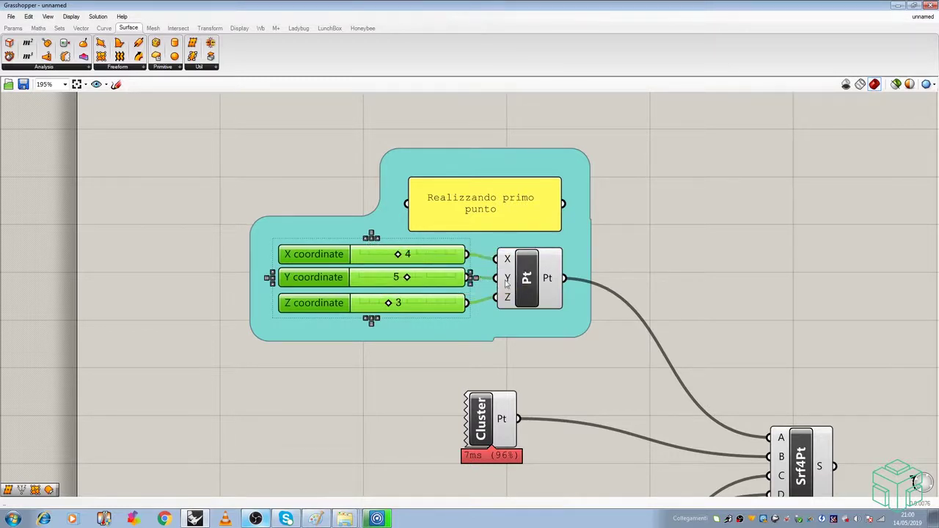
scroll(367, 198, down, 2)
scroll(336, 283, up, 2)
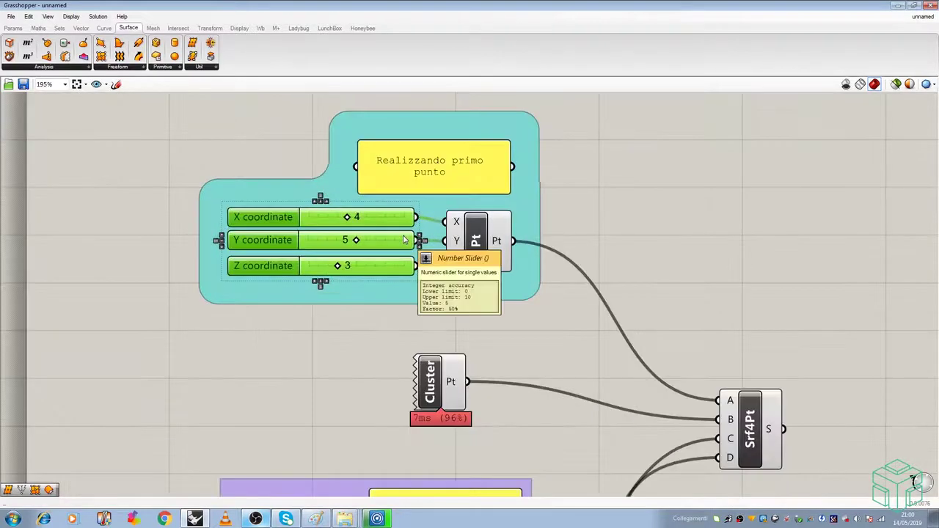
click(141, 220)
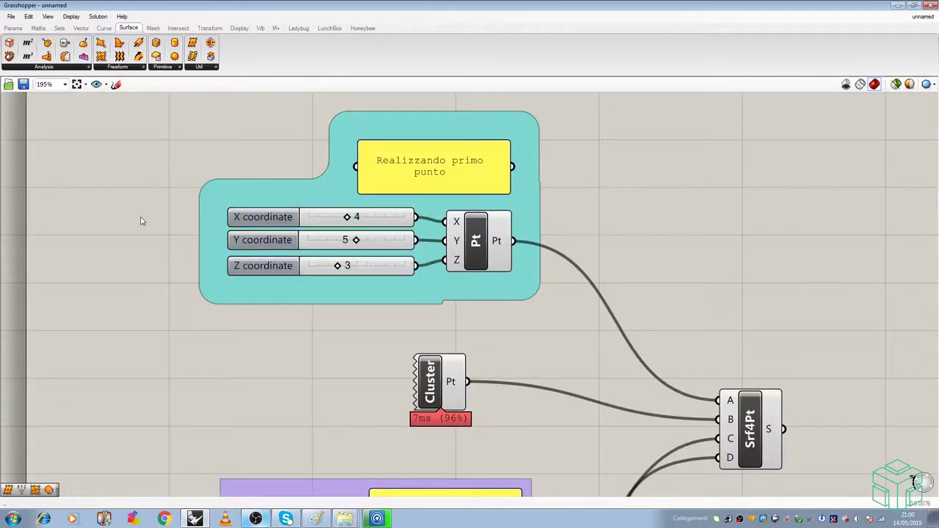
Align the first point's Pt component and its three coordinate sliders along their left edges and then along their right edges.
click(485, 234)
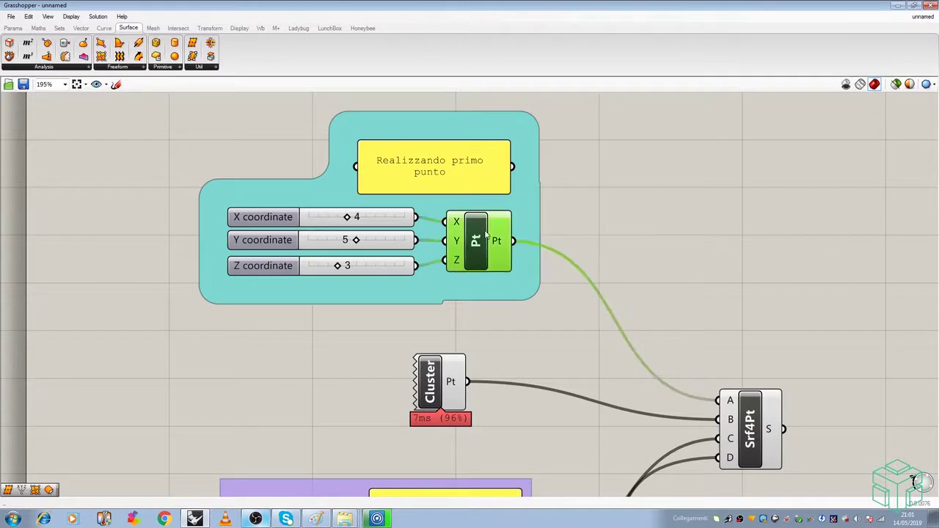
shift+click(264, 220)
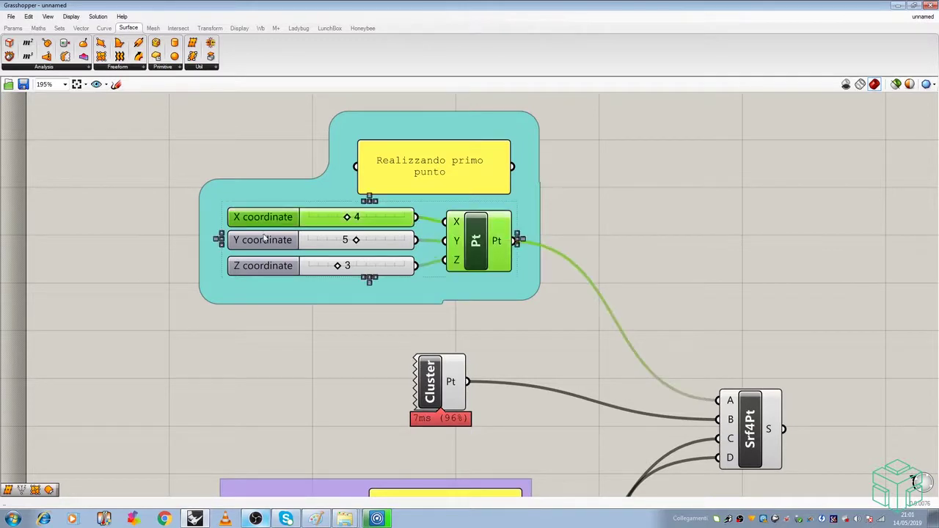
shift+click(265, 240)
shift+click(270, 267)
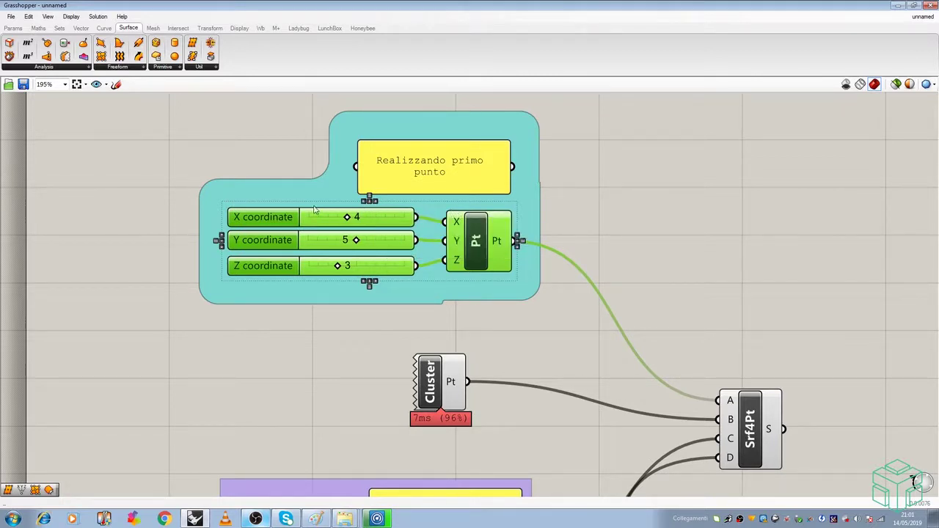
click(365, 204)
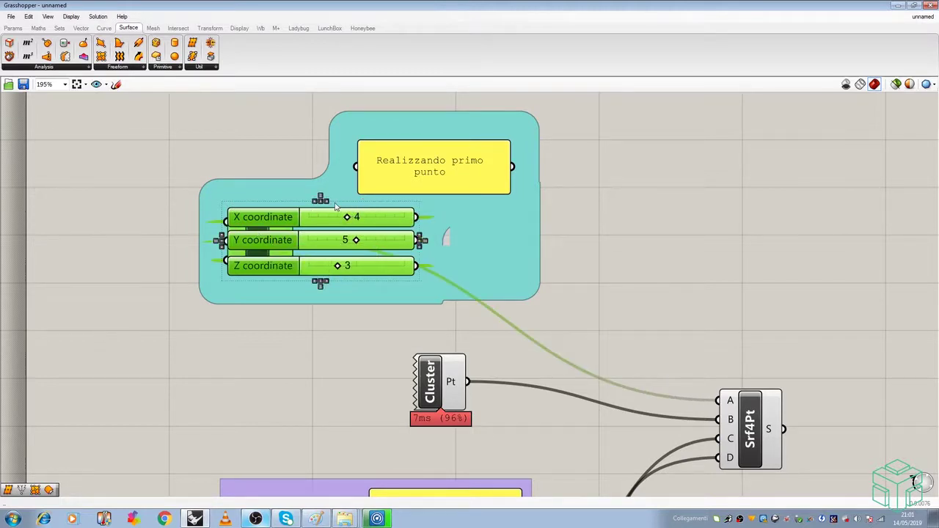
scroll(332, 209, up, 1)
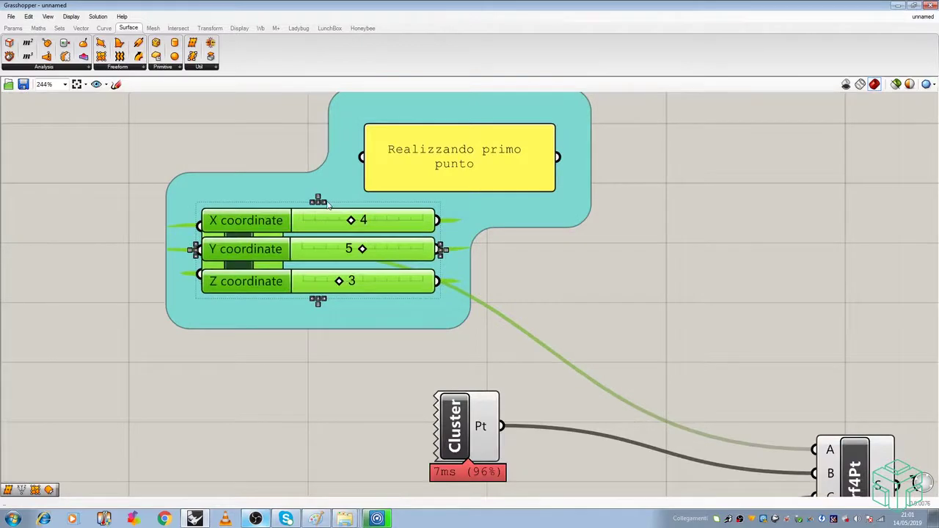
scroll(344, 240, down, 2)
scroll(337, 233, up, 2)
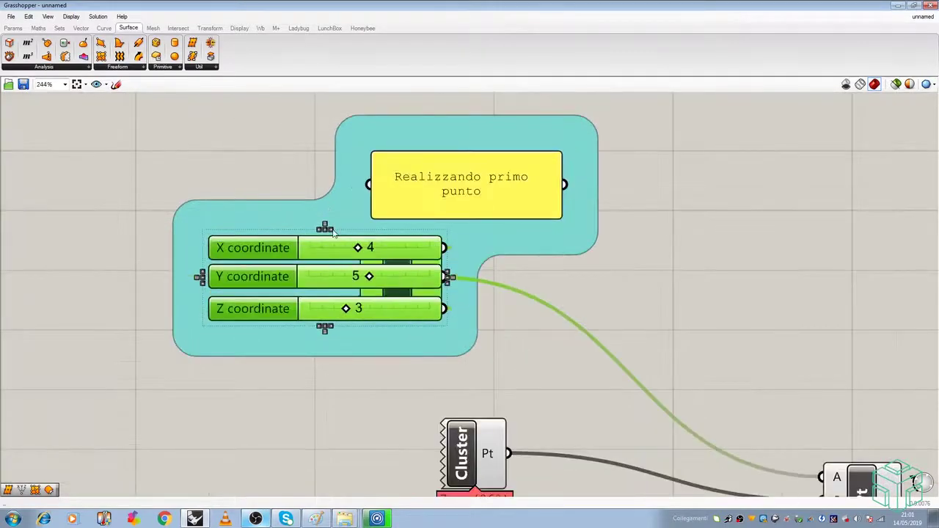
click(629, 283)
Select the first point's X, Y and Z coordinate sliders together and move them left, clear of the Pt component.
click(289, 255)
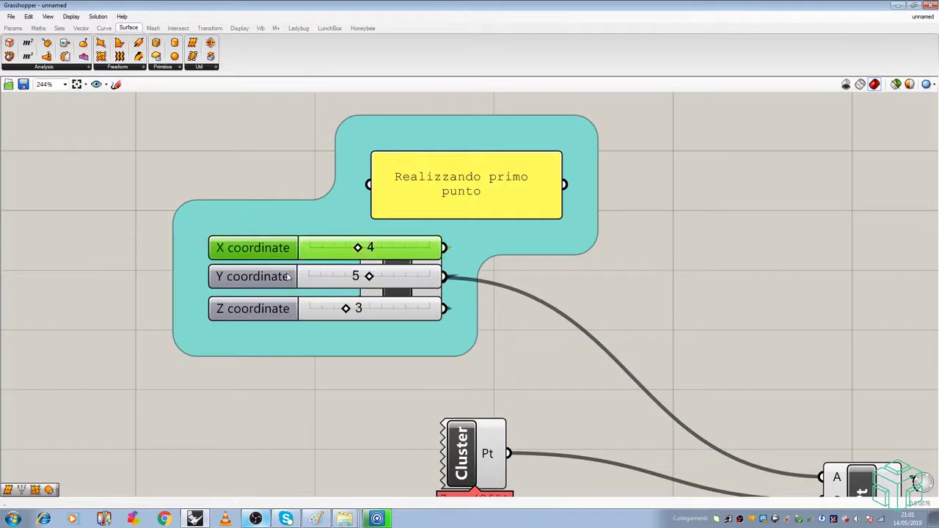
shift+click(288, 277)
shift+click(277, 308)
drag(279, 248, 128, 246)
scroll(440, 146, down, 8)
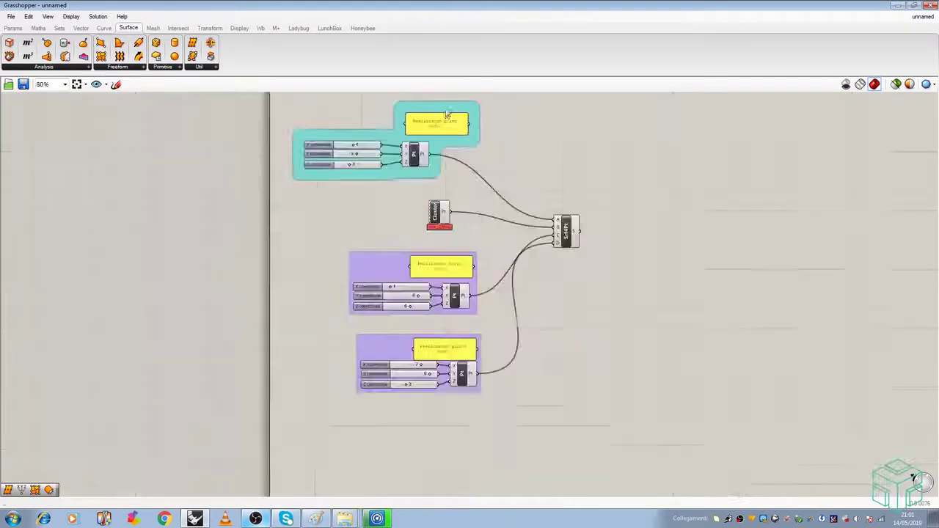
Select the whole first-point group with its "Realizzando primo punto" panel, shift it slightly to the right, and clear the selection.
scroll(445, 156, up, 3)
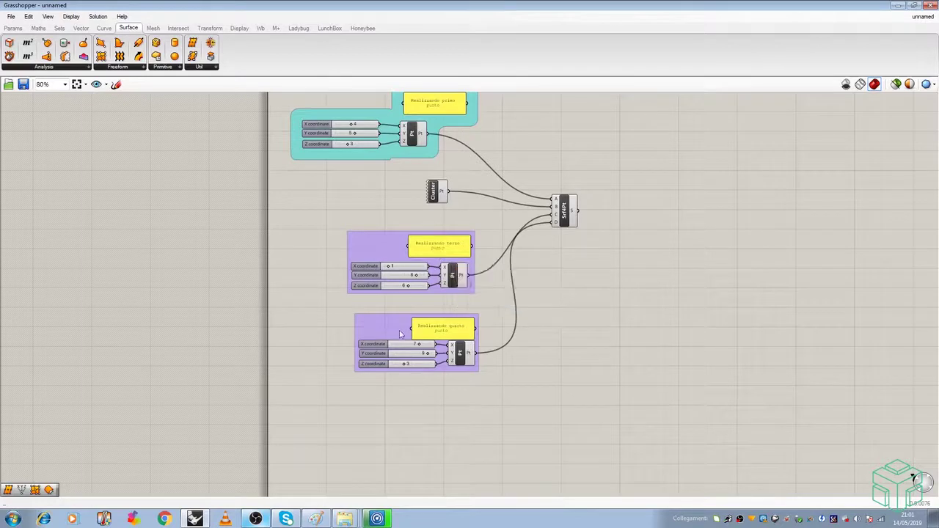
scroll(476, 247, up, 4)
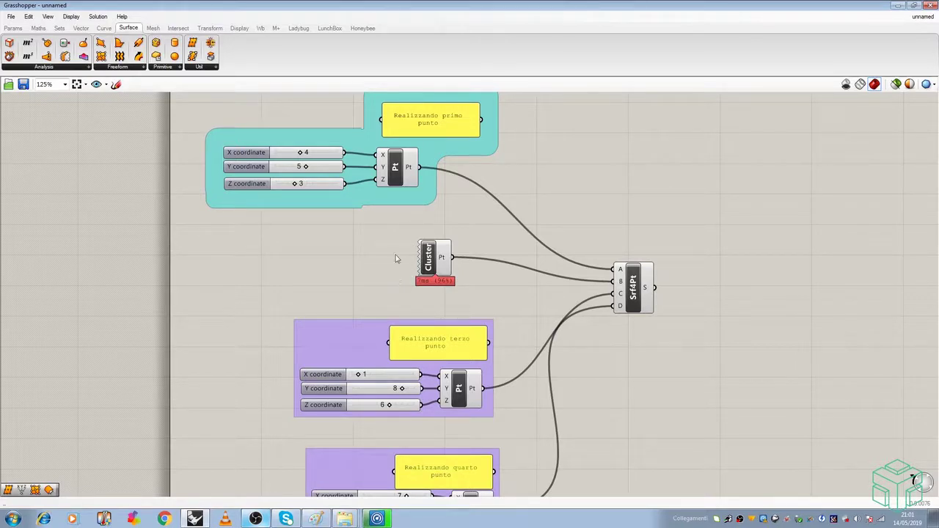
right_drag(422, 225, 324, 247)
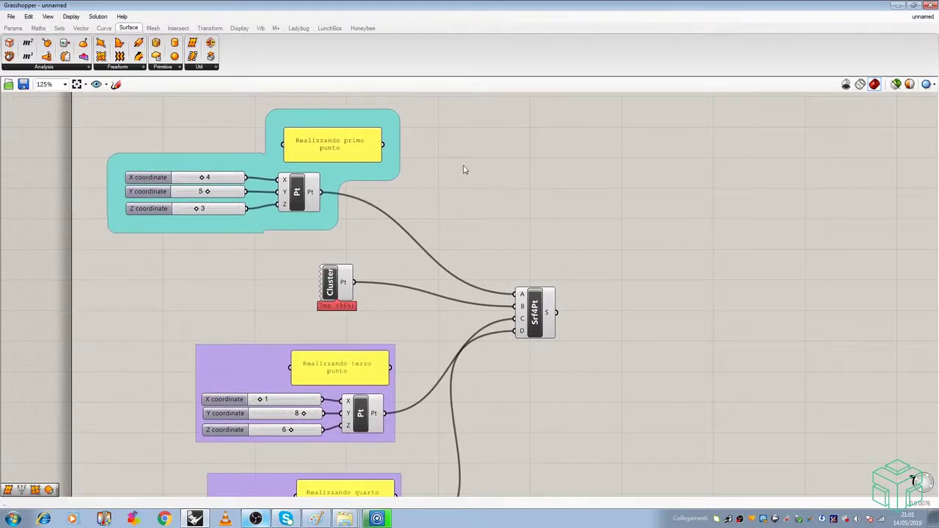
scroll(236, 114, up, 1)
drag(476, 100, 113, 243)
scroll(308, 140, up, 1)
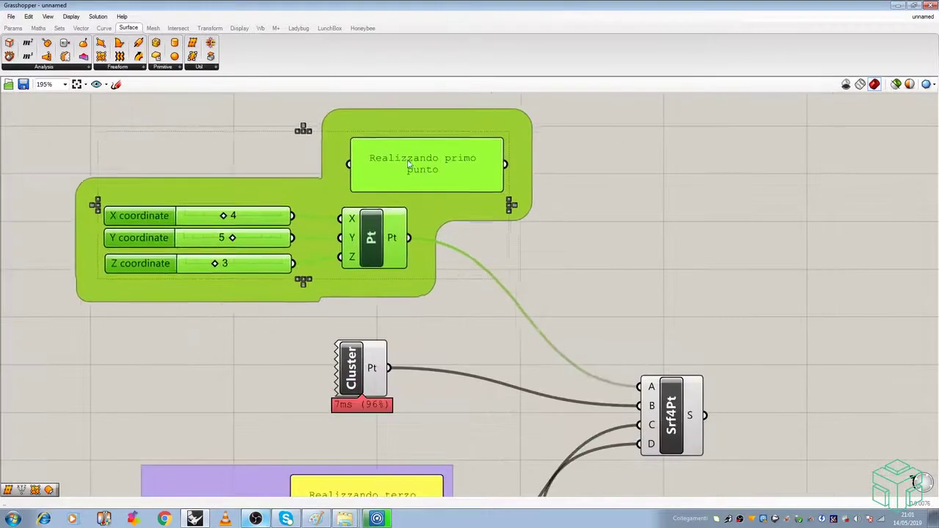
click(287, 120)
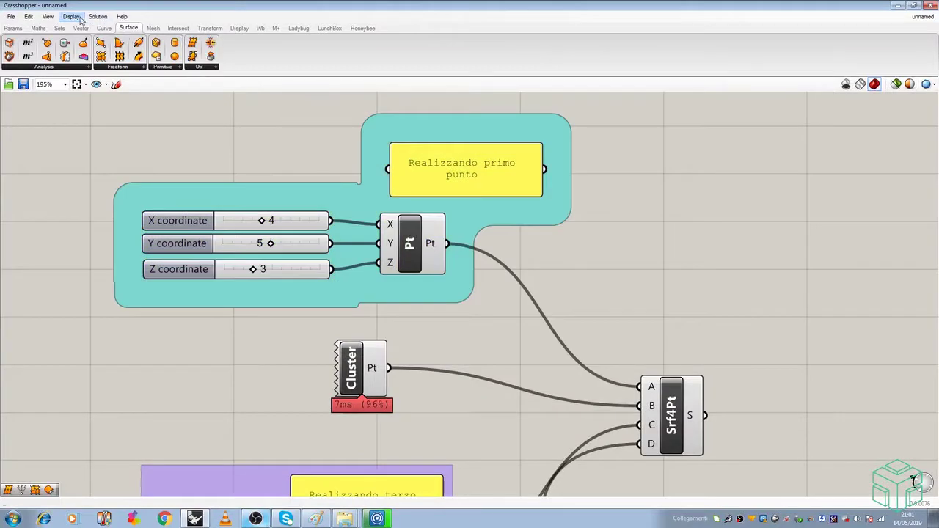
Review the list of available canvas widgets, including Markov, Profiler and Message Balloons.
click(80, 19)
mouse_move(109, 203)
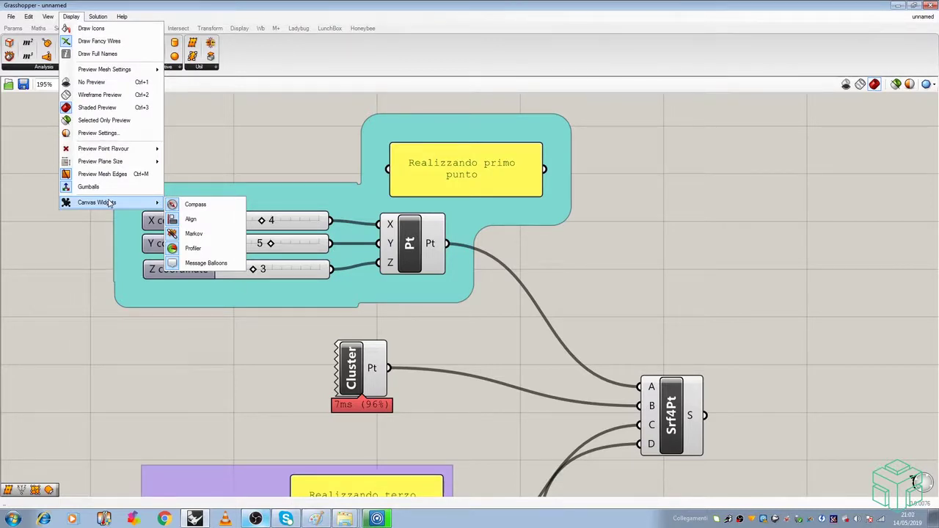
click(223, 161)
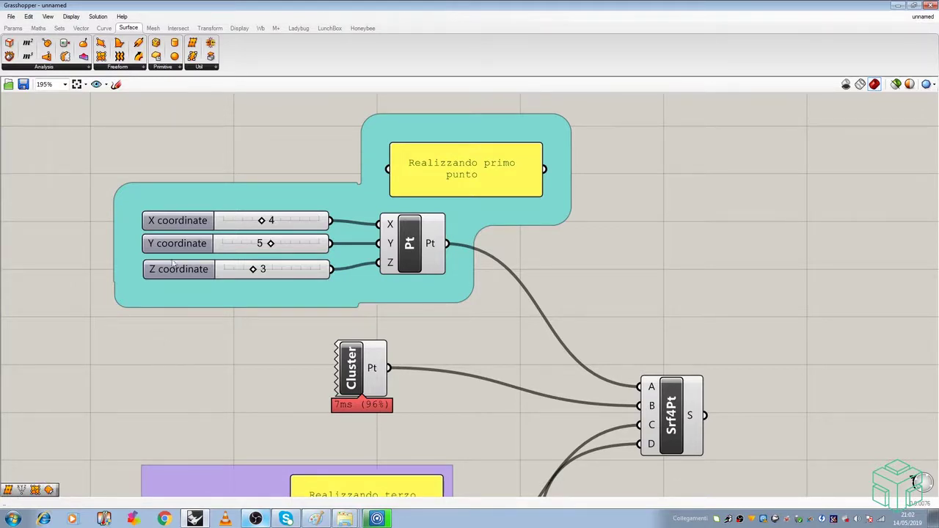
right_drag(432, 291, 424, 240)
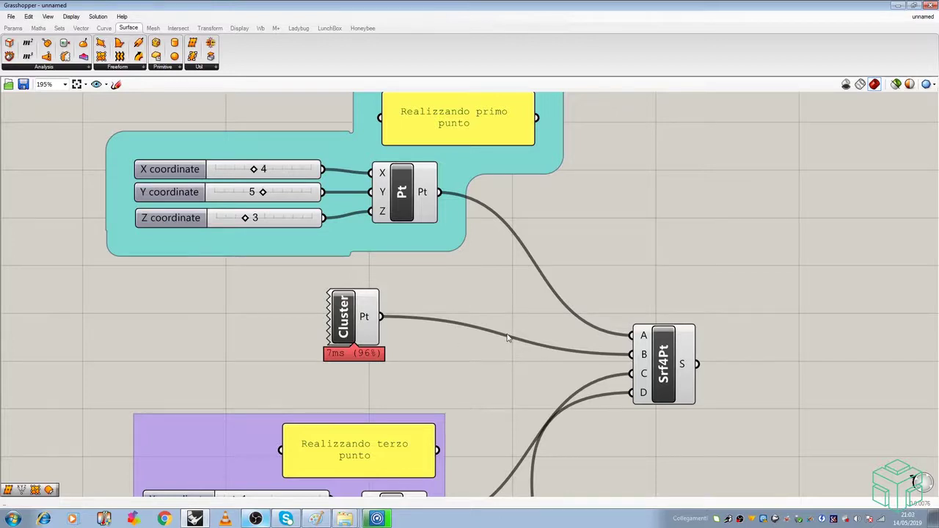
right_drag(535, 308, 471, 338)
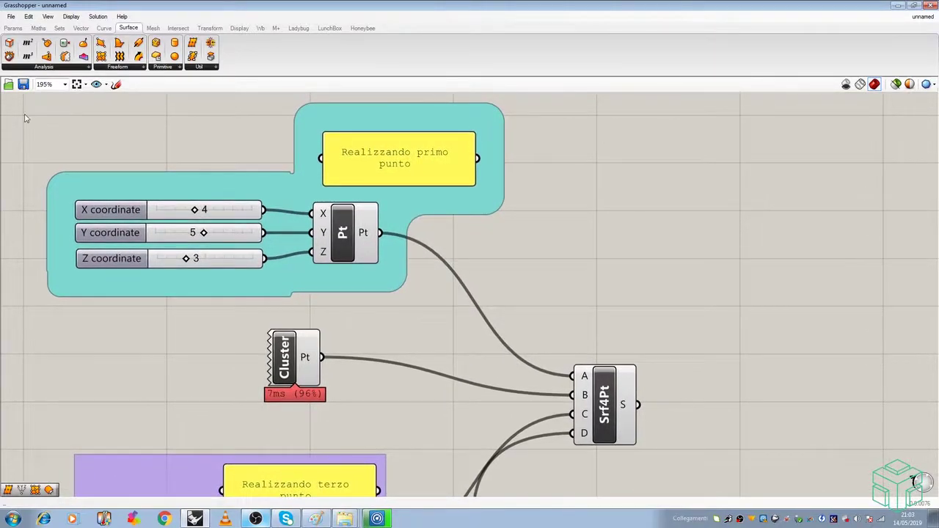
click(70, 16)
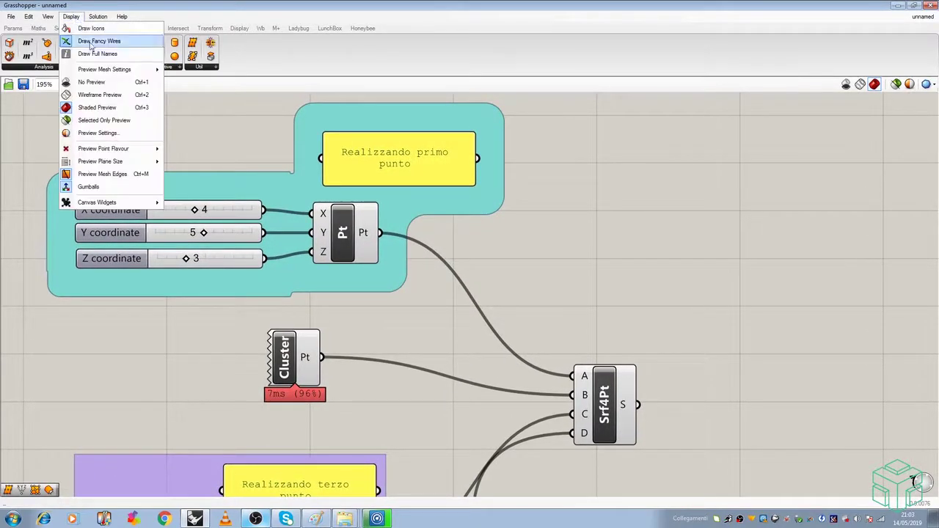
mouse_move(112, 203)
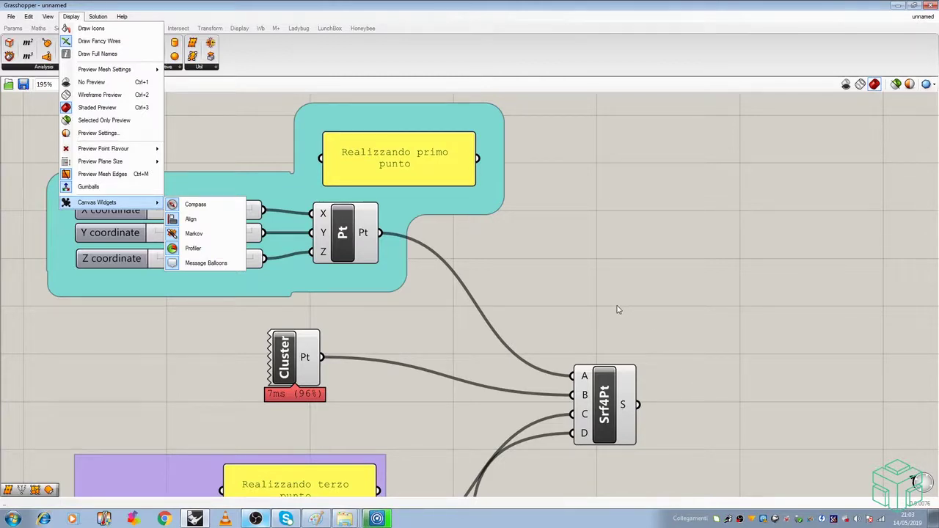
Examine the Profiler widget's computation time label beneath the Cluster component and compare it with the neighbouring components.
right_drag(408, 320, 419, 268)
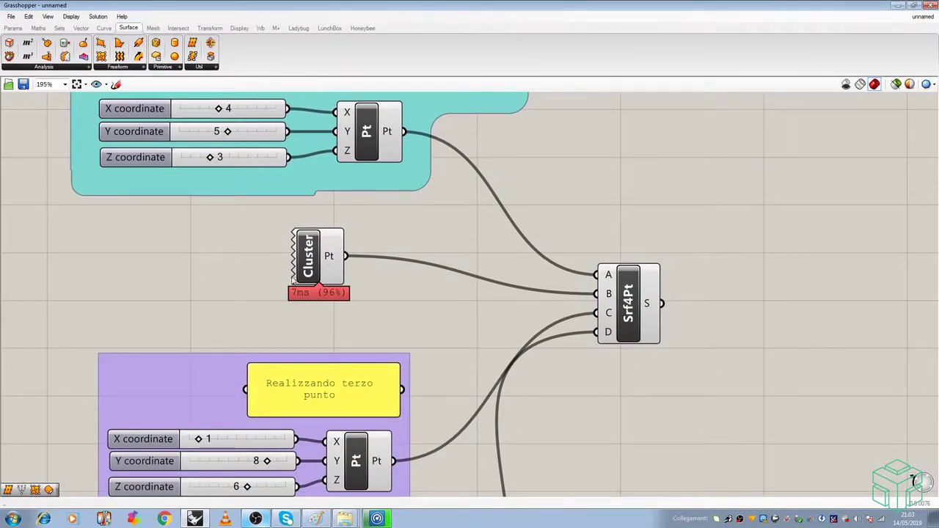
scroll(293, 268, up, 2)
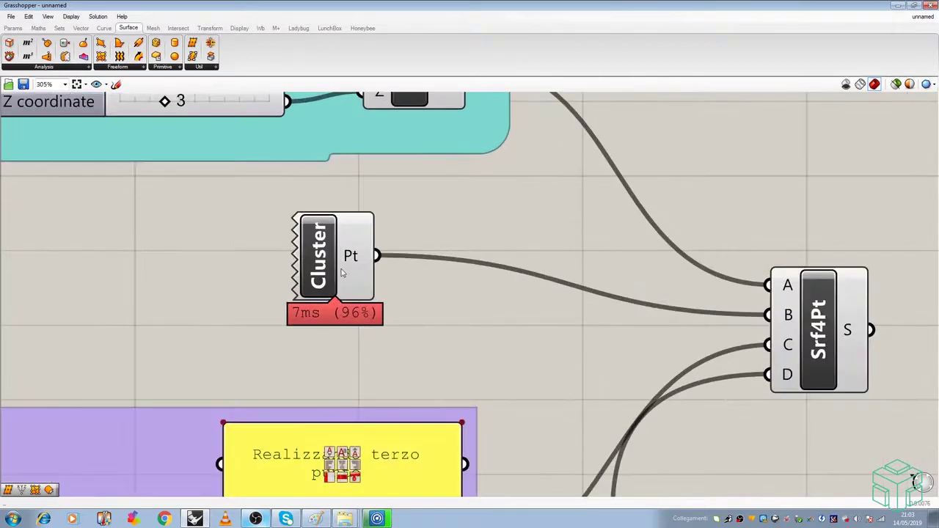
scroll(349, 335, down, 1)
scroll(398, 235, up, 2)
scroll(425, 325, down, 1)
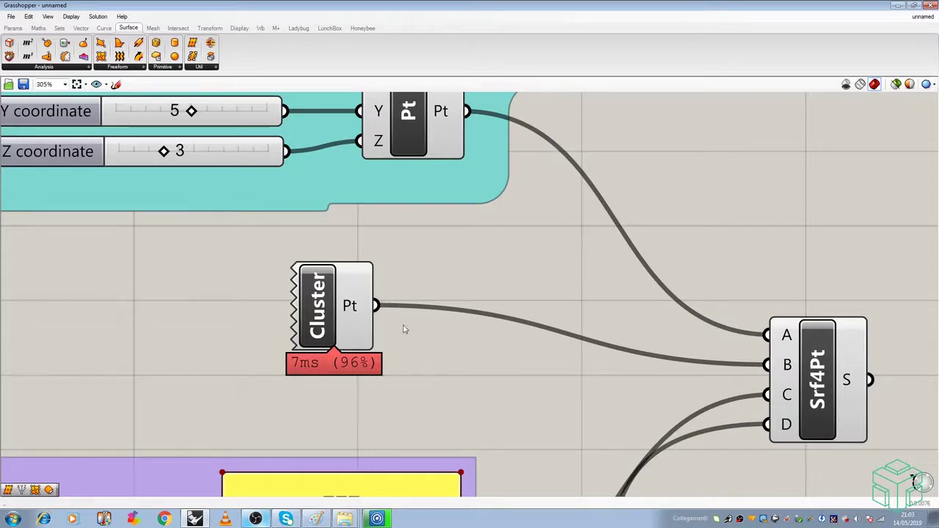
scroll(416, 310, down, 1)
scroll(416, 309, down, 2)
right_drag(451, 267, 443, 201)
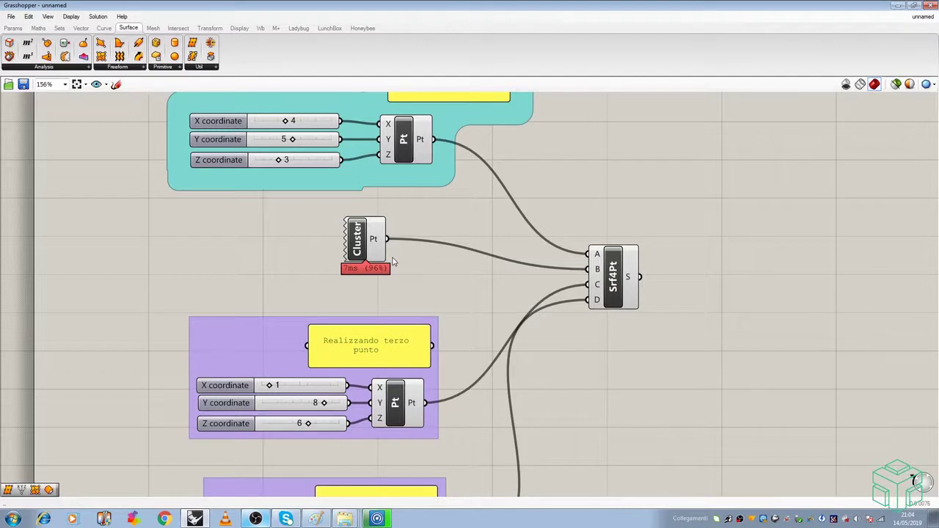
right_drag(393, 259, 395, 317)
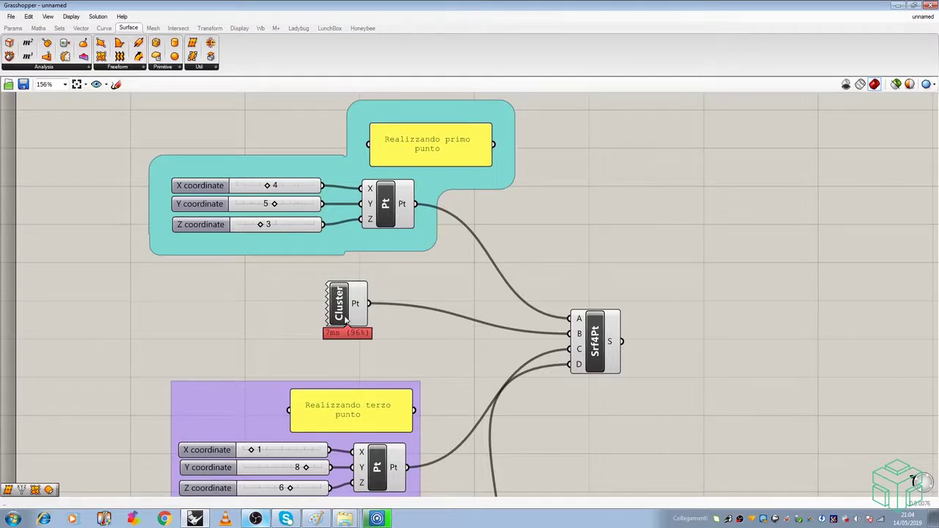
Select the Cluster component, inspect its Profiler label up close, and return to the surrounding components.
drag(346, 321, 344, 331)
scroll(343, 332, up, 4)
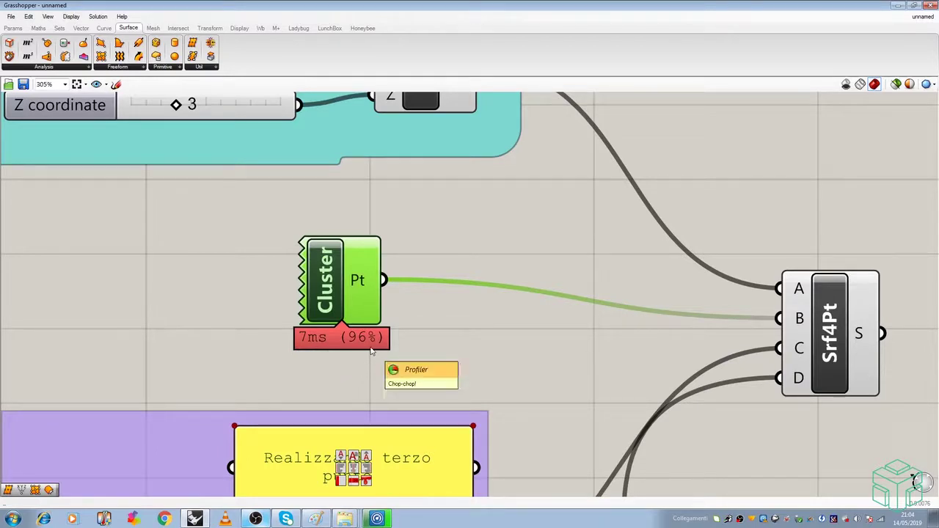
mouse_move(367, 285)
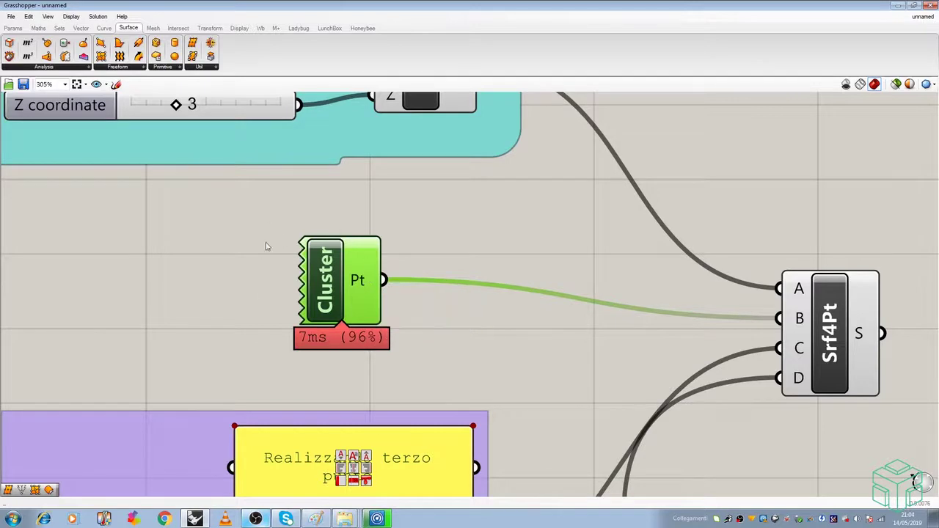
mouse_move(312, 249)
scroll(193, 263, down, 1)
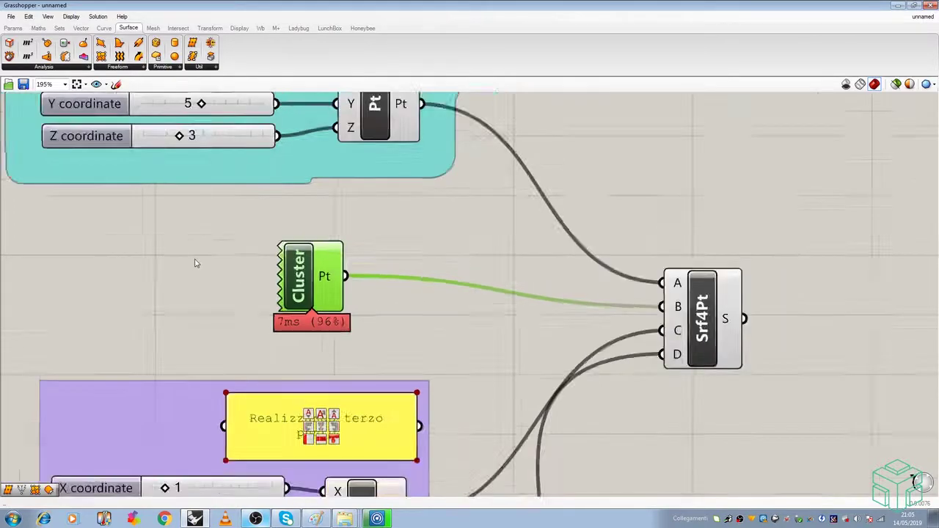
scroll(193, 262, down, 1)
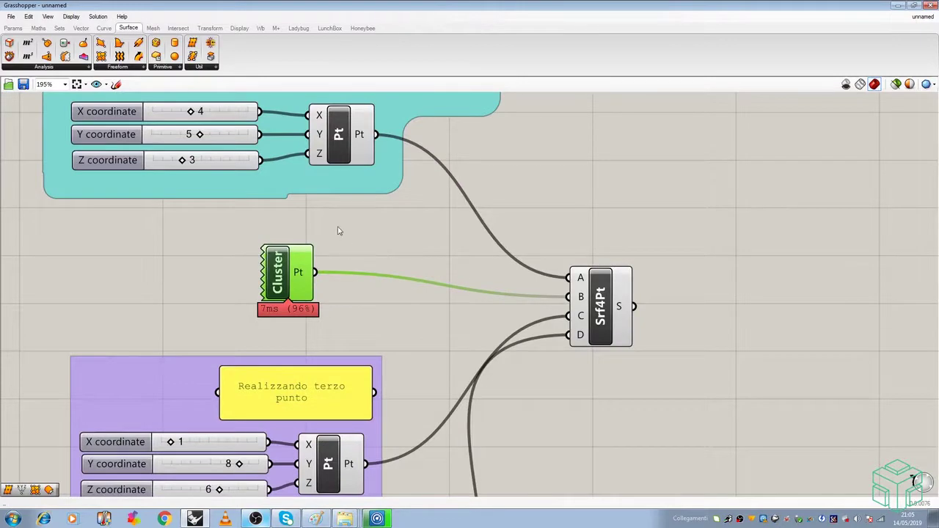
Find the Message Balloons widget among the available canvas widgets and clear the Cluster component's selection.
scroll(338, 231, down, 3)
scroll(268, 142, up, 2)
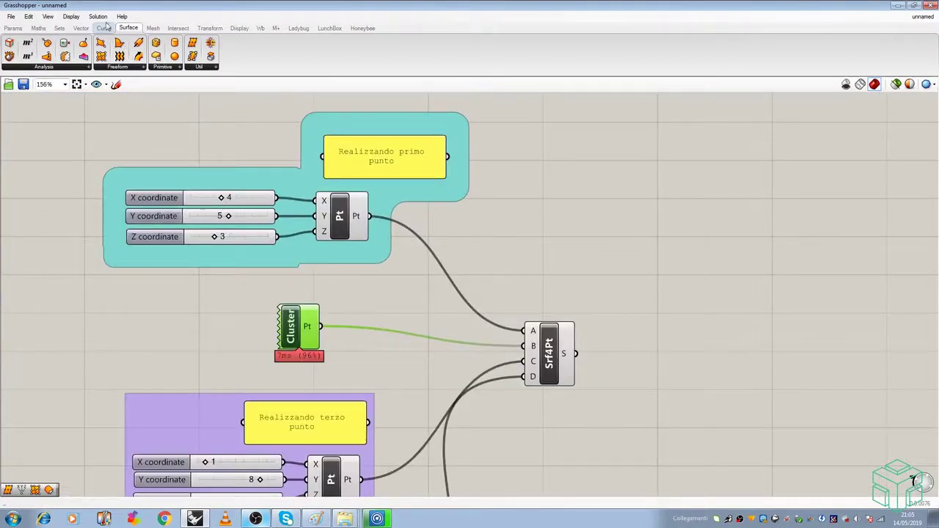
click(71, 16)
mouse_move(130, 204)
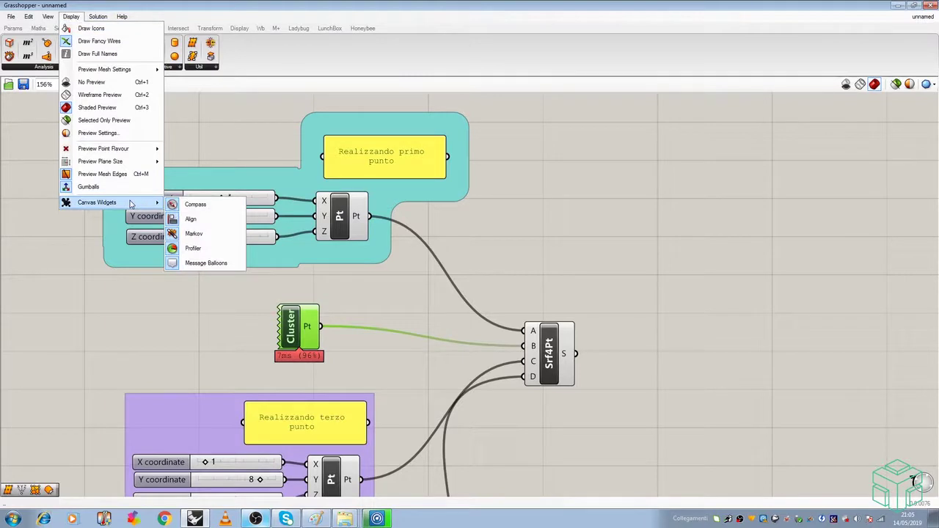
click(213, 262)
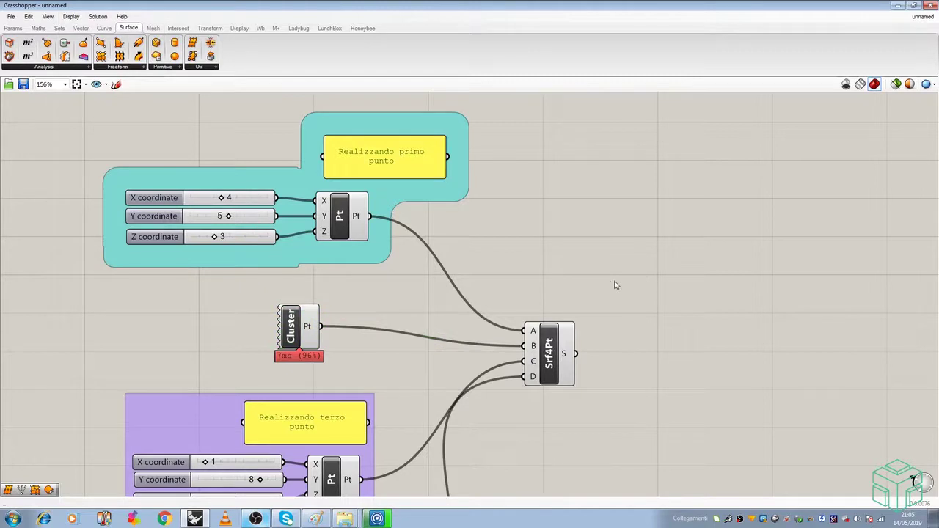
Wire the "Realizzando terzo punto" panel into input C of the 4Point Surface, replacing the third point, and read the component's message balloon.
right_drag(433, 274, 407, 236)
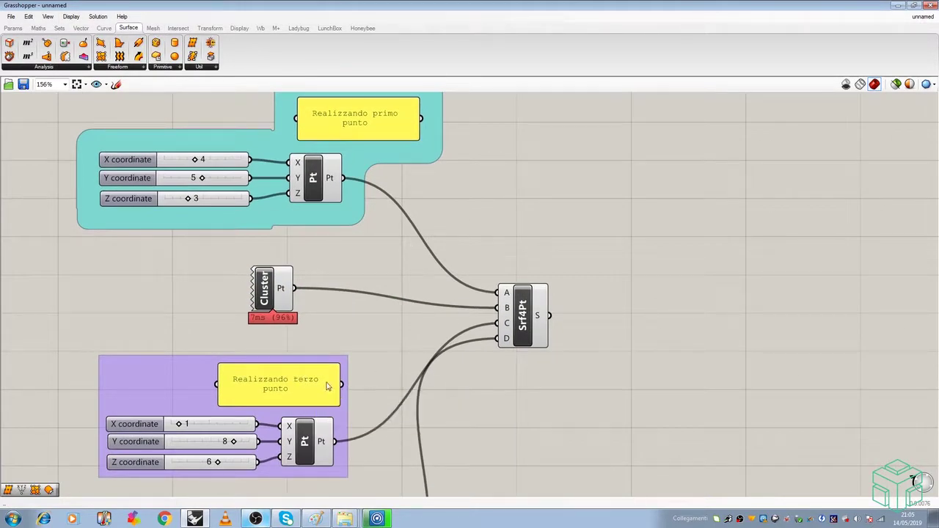
drag(343, 389, 506, 324)
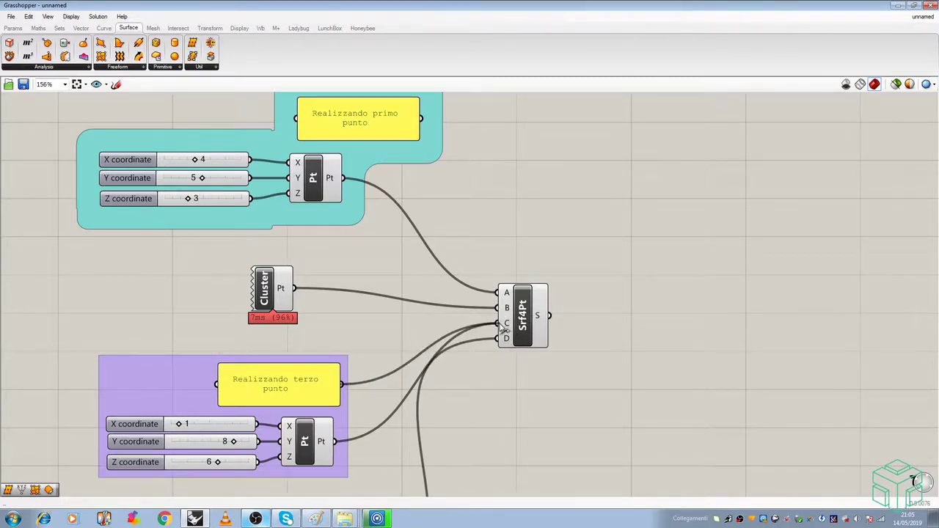
scroll(541, 295, up, 3)
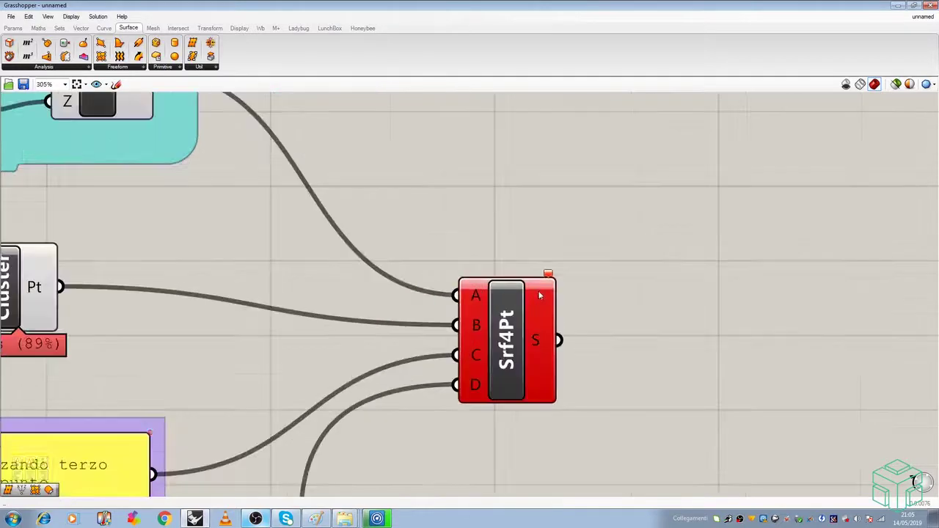
scroll(593, 377, up, 2)
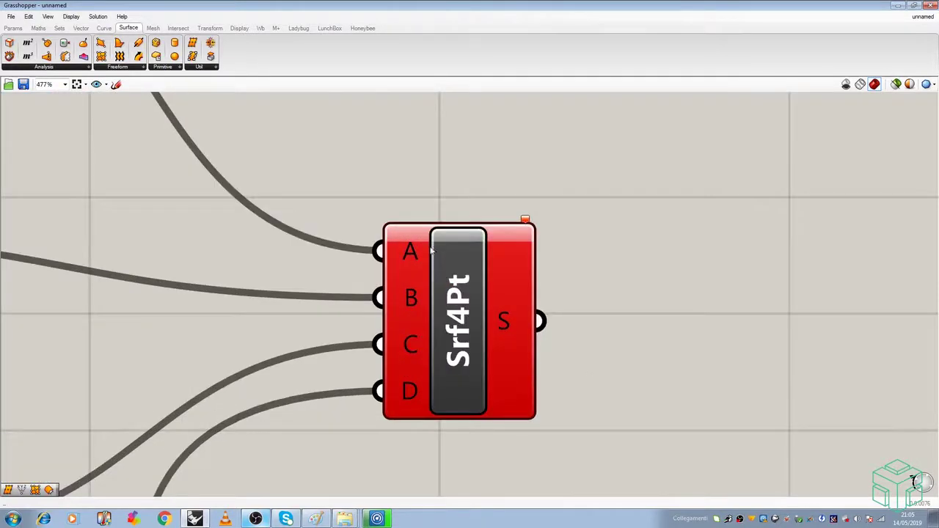
mouse_move(525, 220)
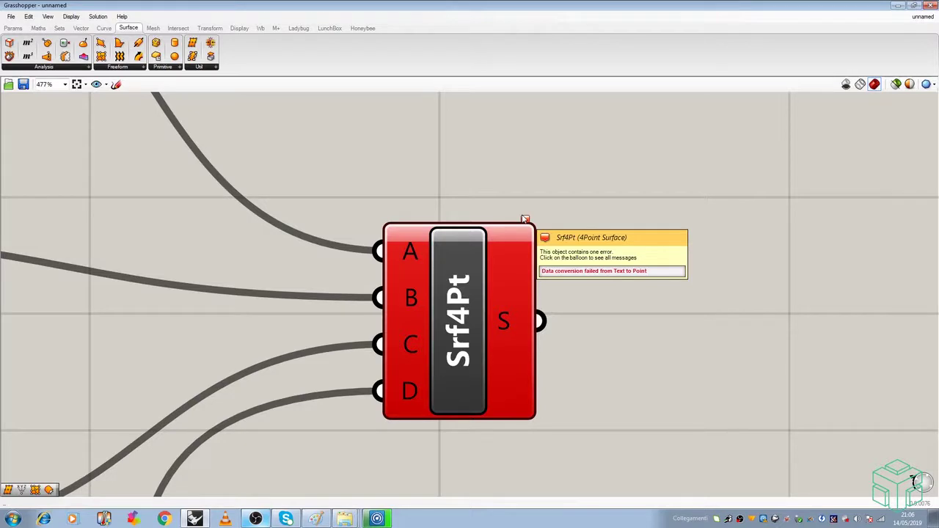
right_drag(580, 224, 533, 184)
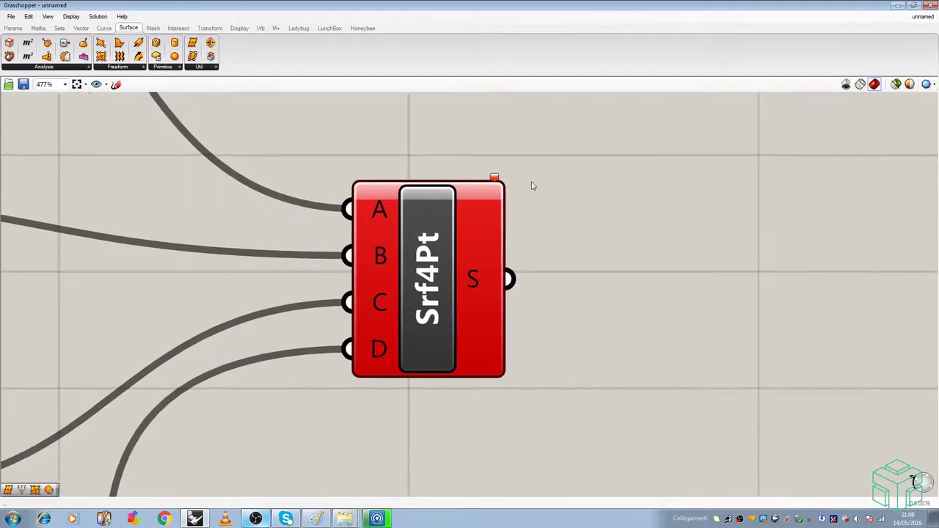
mouse_move(496, 184)
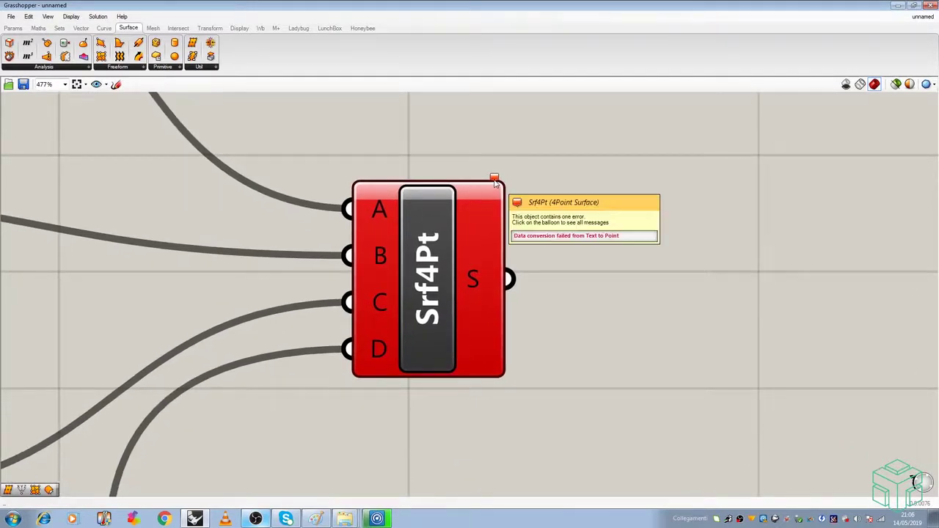